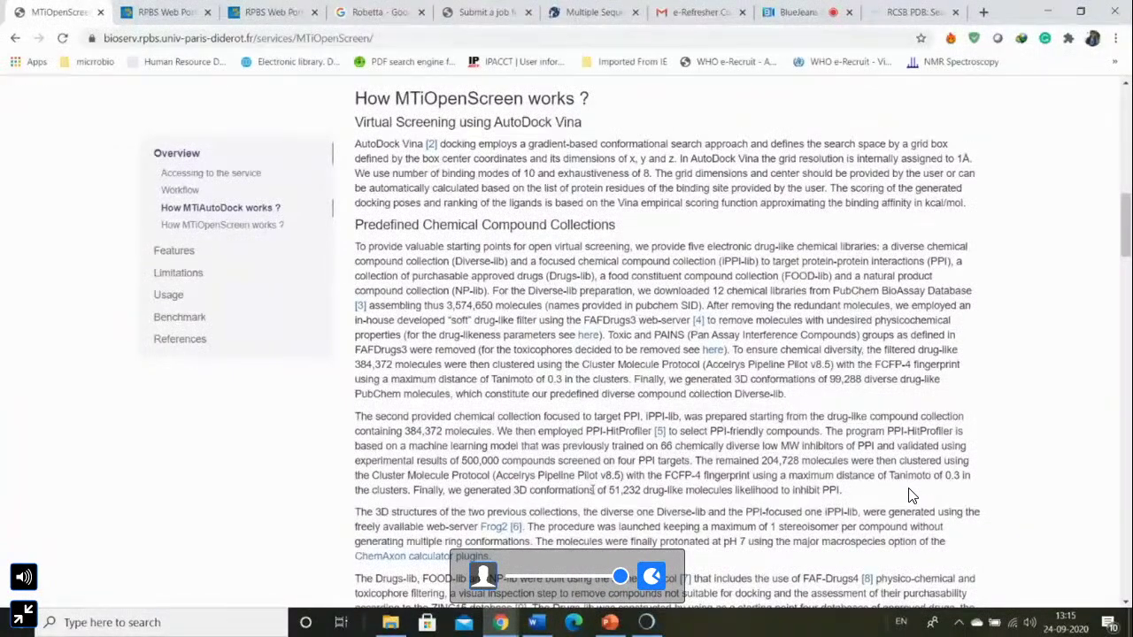
# Open the MTiAutoDock submission form from the service's overview page
pyautogui.scroll(-4, 912, 496)
pyautogui.scroll(-1, 911, 495)
pyautogui.scroll(-4, 912, 496)
pyautogui.scroll(20, 912, 495)
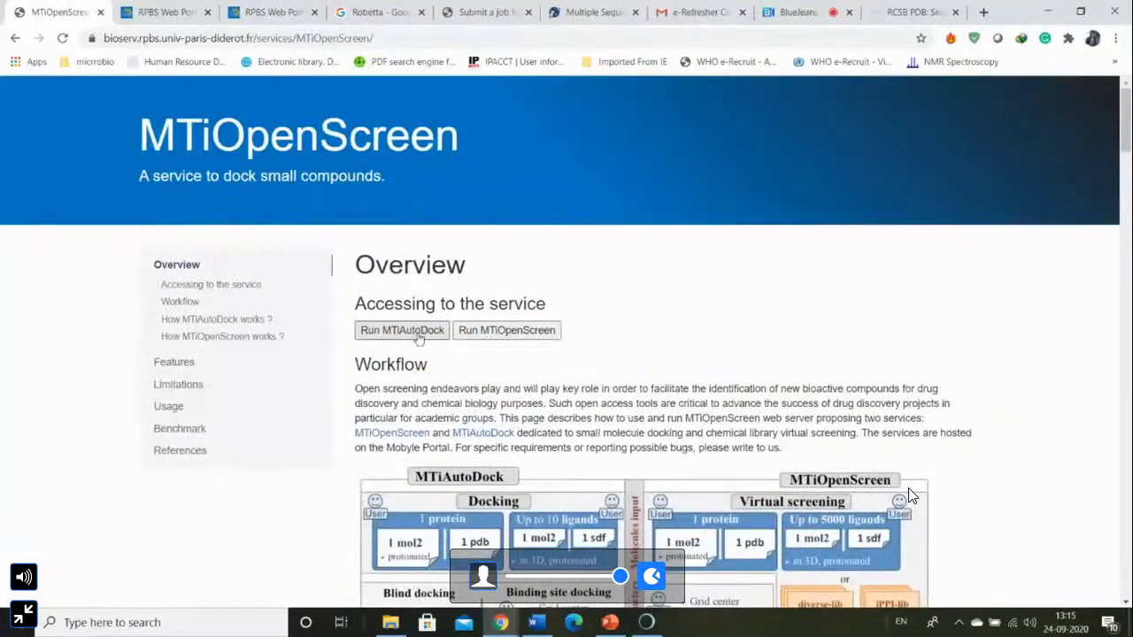
pyautogui.click(418, 333)
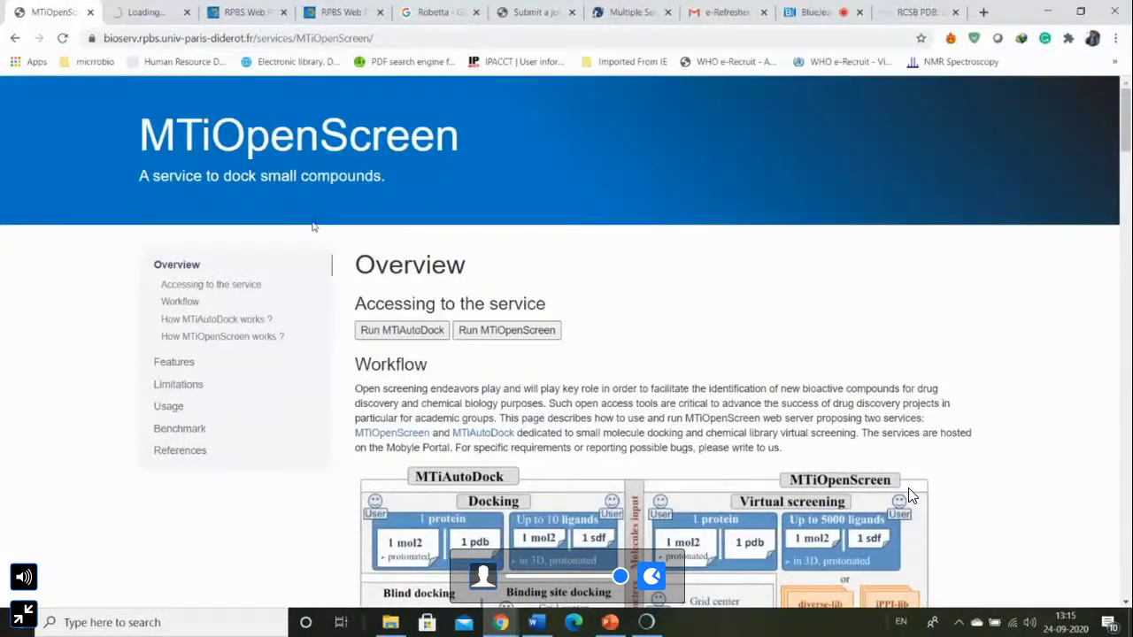
pyautogui.hotkey('ctrl', 'Tab')
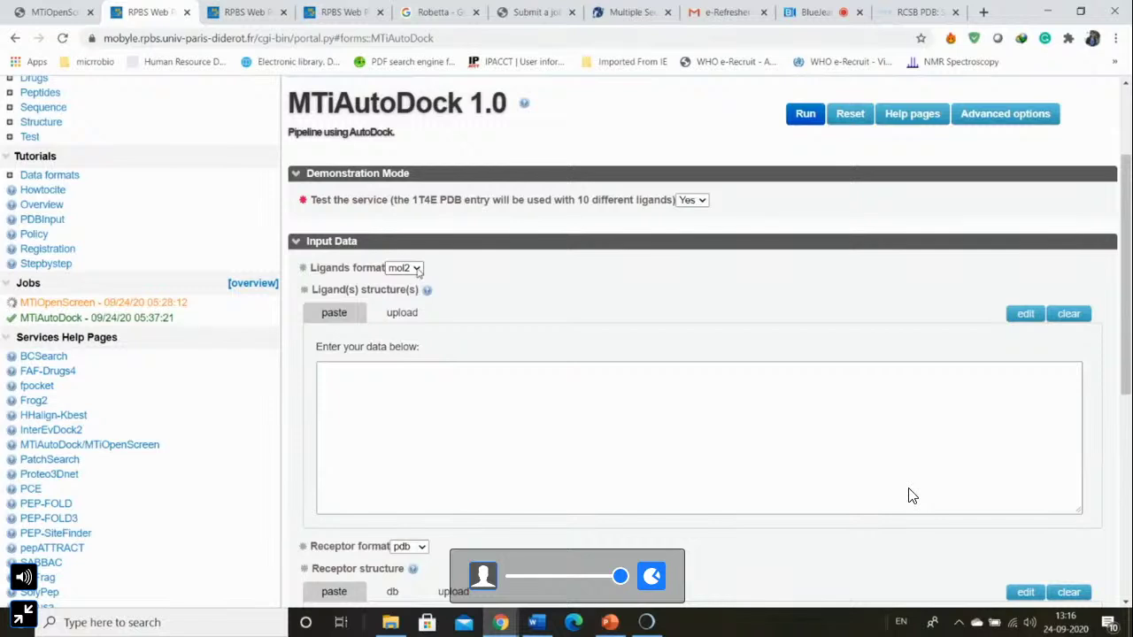
# Review the ligand and receptor input sections of the MTiAutoDock form, keeping pdb as the receptor format
pyautogui.scroll(-2, 421, 275)
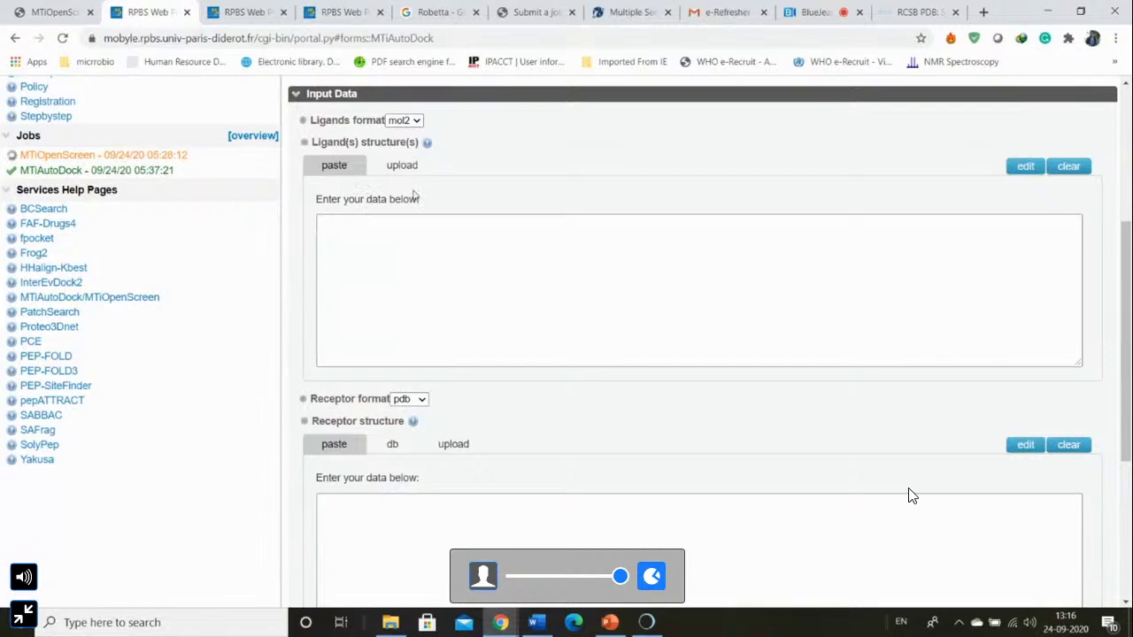
pyautogui.click(421, 401)
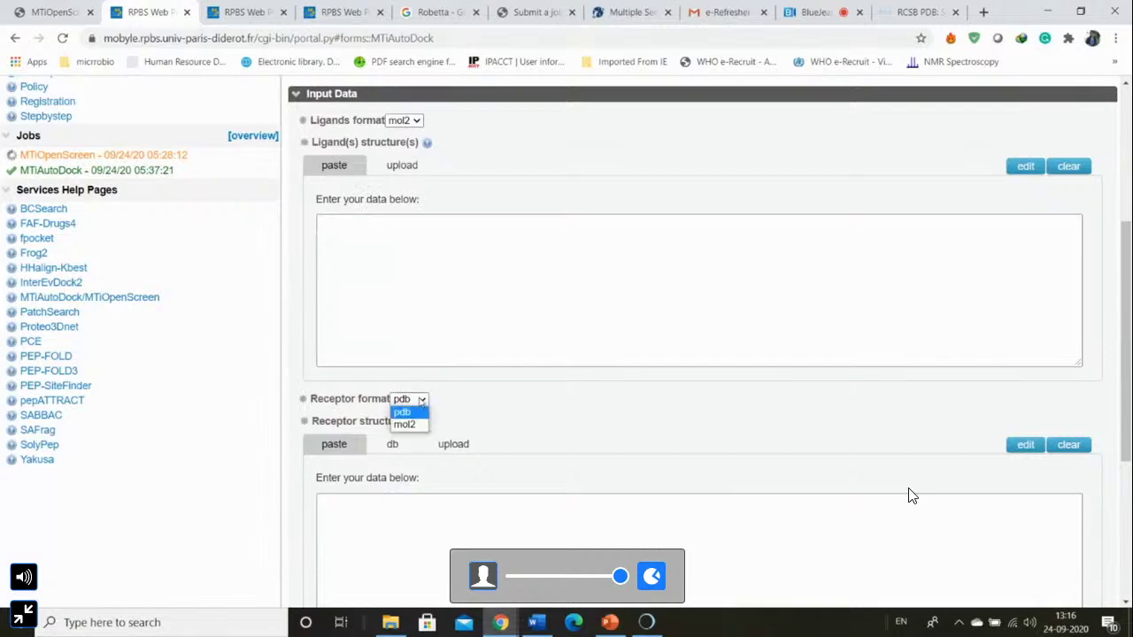
pyautogui.click(407, 410)
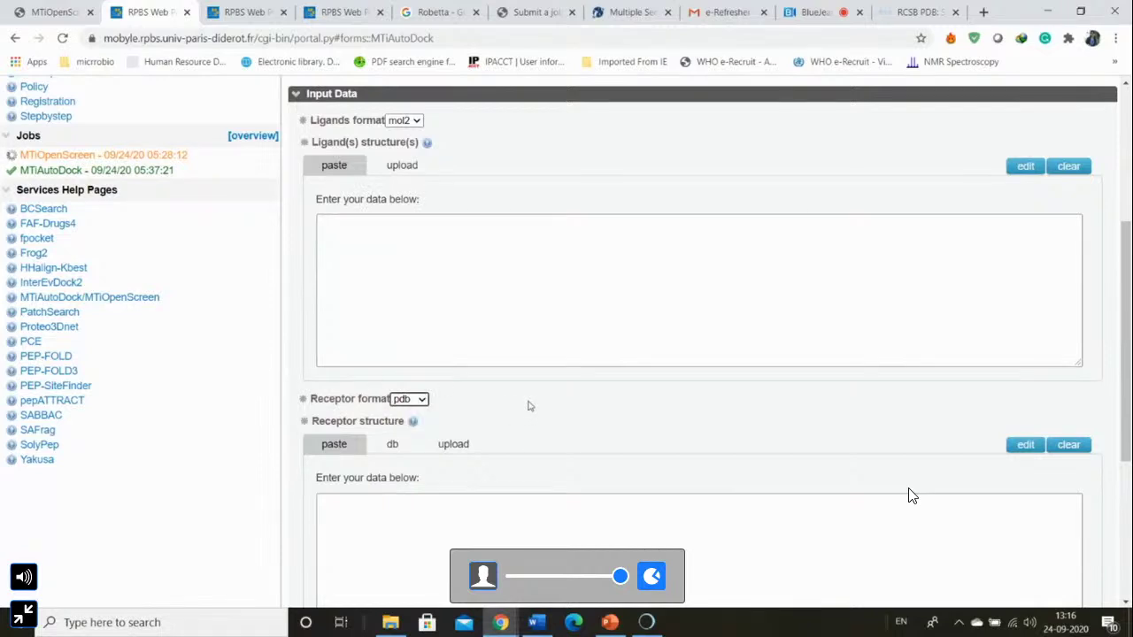
pyautogui.scroll(-4, 911, 496)
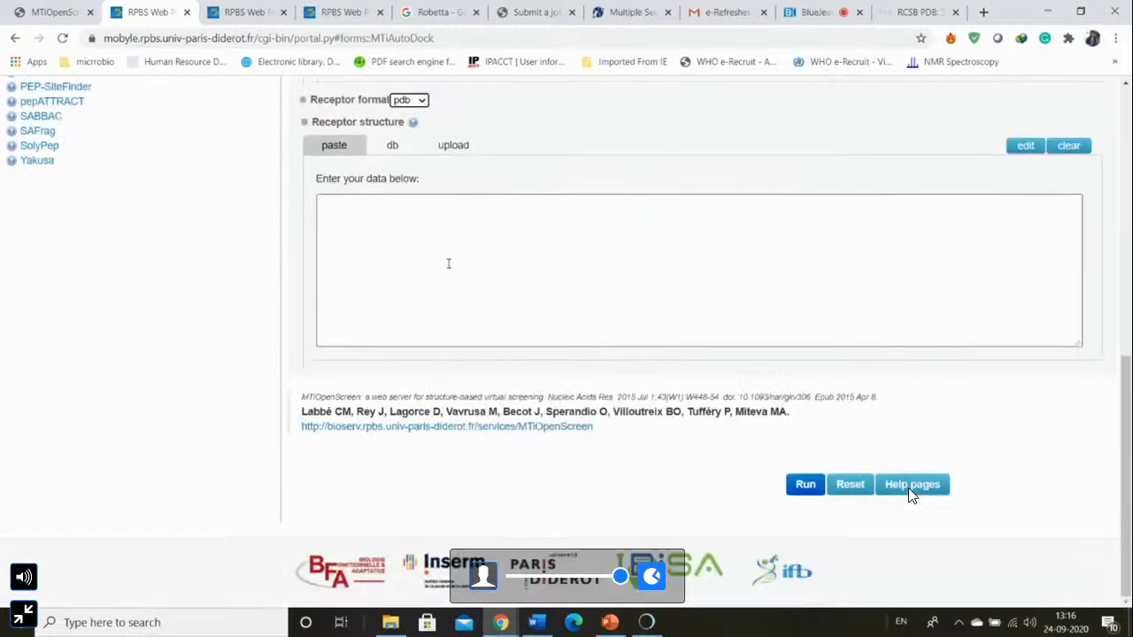
pyautogui.scroll(7, 912, 496)
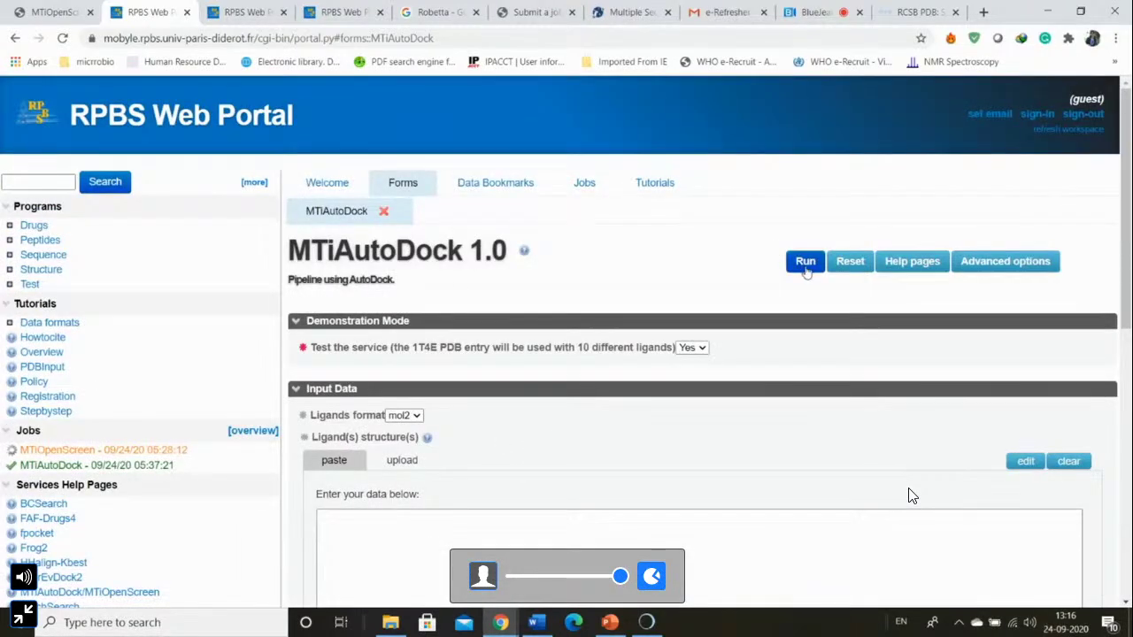
# Examine the completed MTiAutoDock job's progress report, best poses table and 3D poses viewer
pyautogui.click(261, 5)
pyautogui.scroll(-4, 502, 298)
pyautogui.scroll(3, 503, 298)
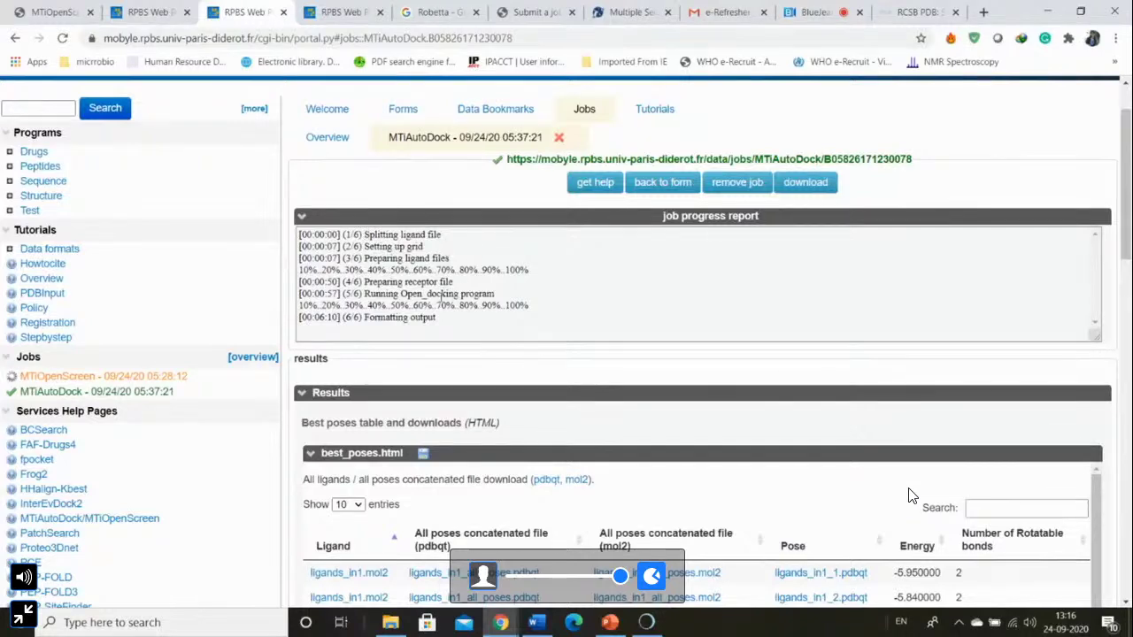
pyautogui.scroll(-1, 911, 496)
pyautogui.scroll(-7, 911, 496)
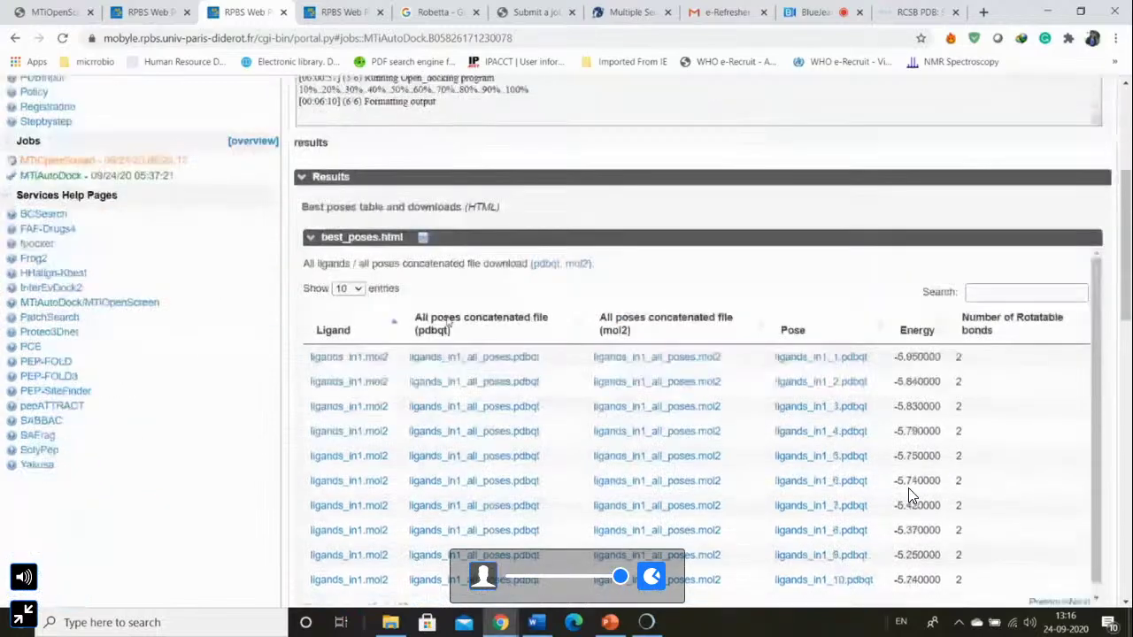
pyautogui.scroll(-4, 911, 496)
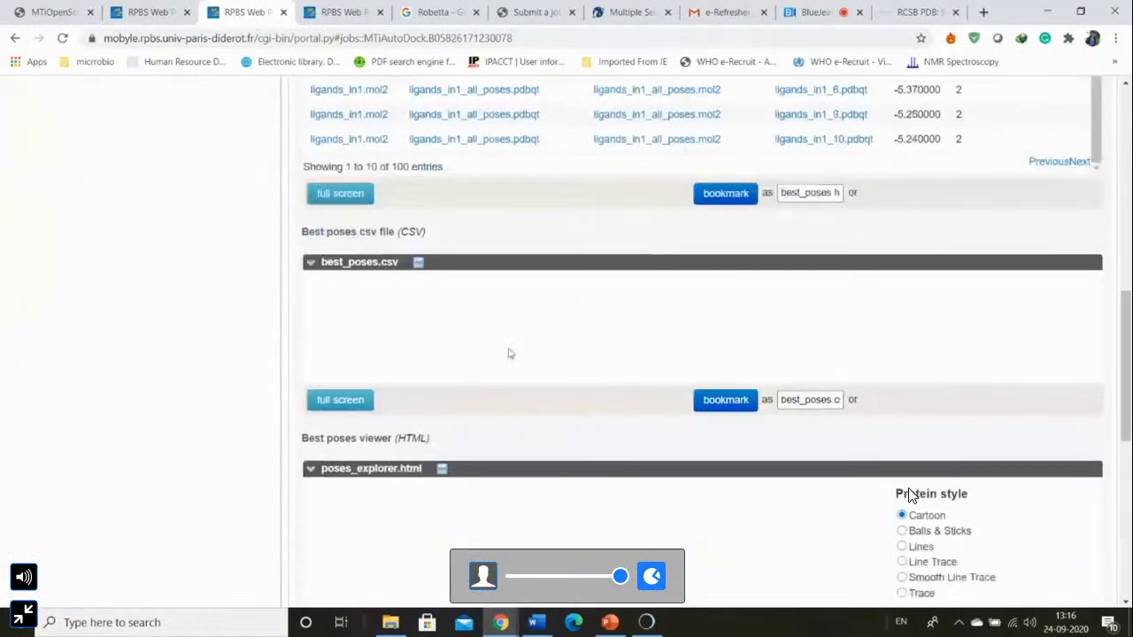
pyautogui.scroll(-2, 911, 495)
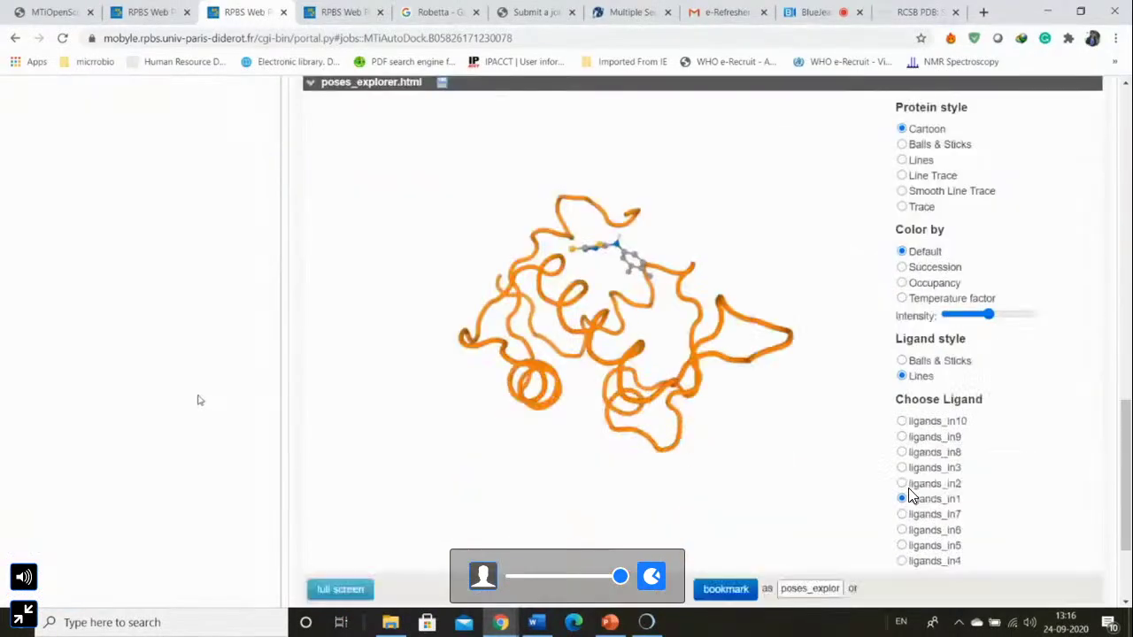
# Preview the docked protein in the Balls & Sticks, Lines, Line Trace, Smooth Line Trace and Trace styles, ending on Cartoon
pyautogui.moveTo(615, 319); pyautogui.dragTo(549, 312)
pyautogui.moveTo(728, 455); pyautogui.dragTo(606, 351)
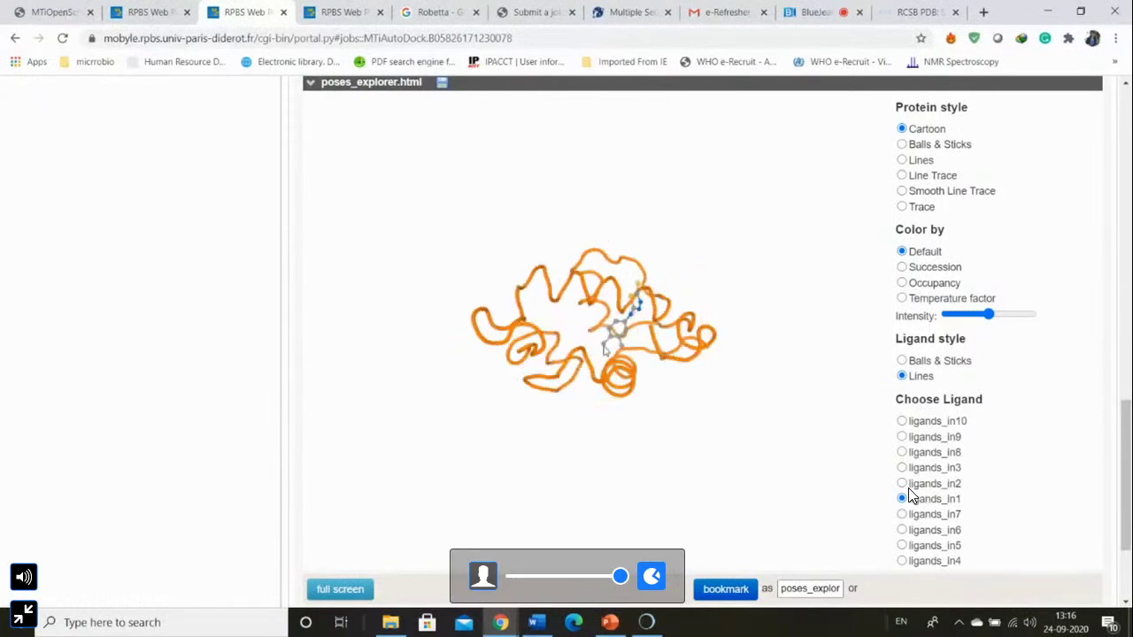
pyautogui.click(902, 145)
pyautogui.click(901, 129)
pyautogui.click(902, 160)
pyautogui.click(902, 175)
pyautogui.click(902, 192)
pyautogui.click(902, 206)
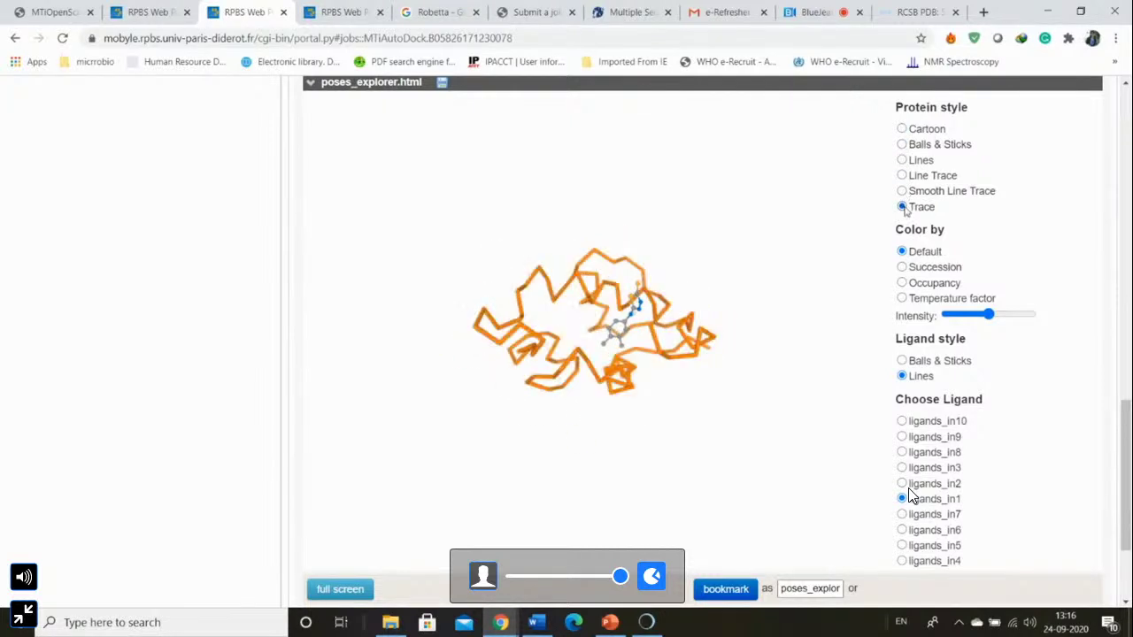
pyautogui.click(902, 130)
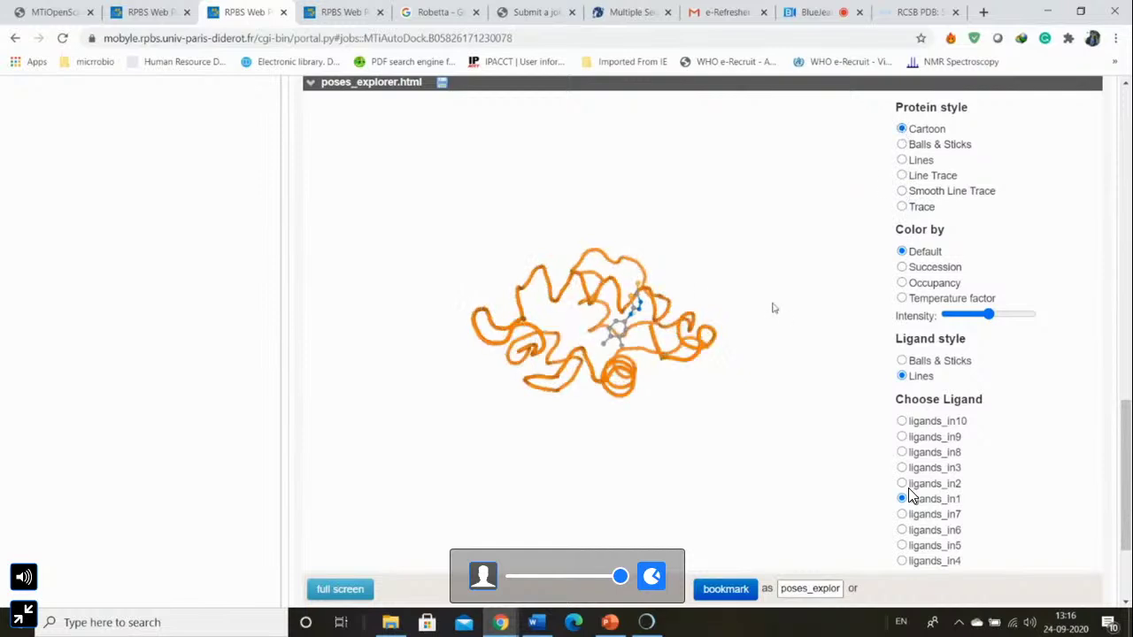
# Set the ligand style to Balls & Sticks in the poses viewer, comparing it with Lines
pyautogui.moveTo(584, 311); pyautogui.dragTo(558, 277)
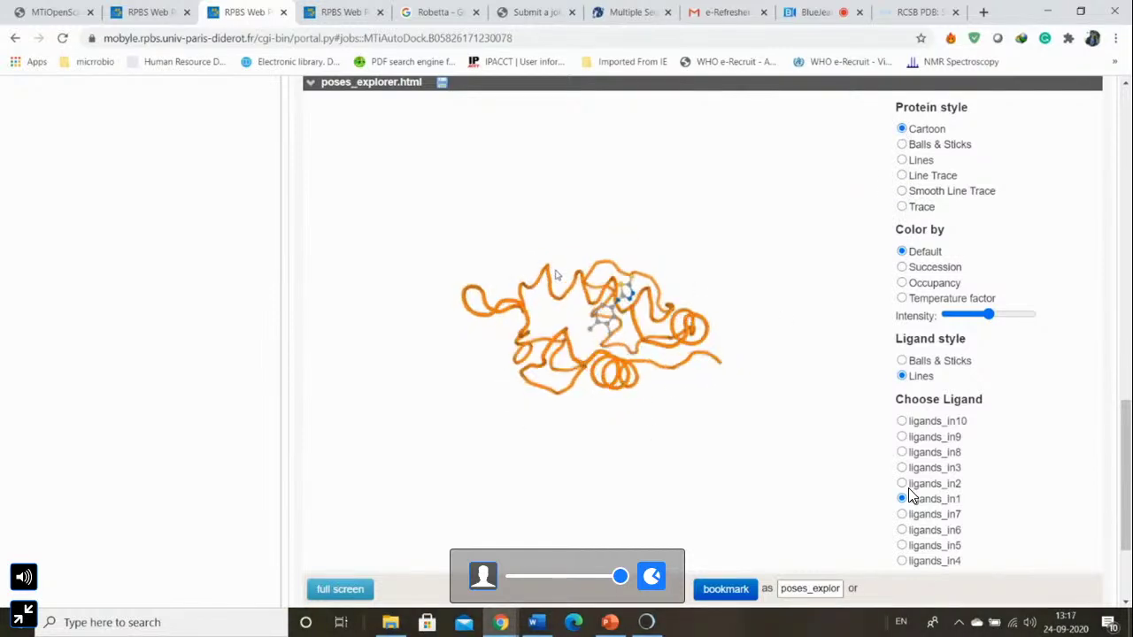
pyautogui.moveTo(602, 305)
pyautogui.mouseDown()
pyautogui.moveTo(563, 257)
pyautogui.moveTo(593, 290)
pyautogui.mouseUp()
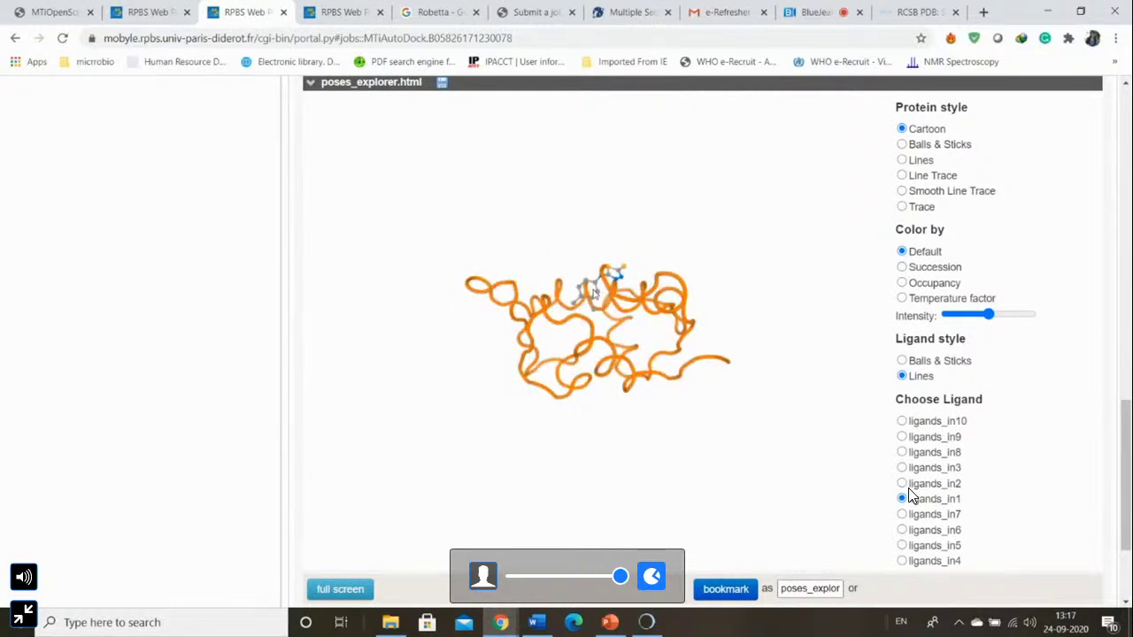
pyautogui.moveTo(589, 317)
pyautogui.mouseDown()
pyautogui.moveTo(619, 390)
pyautogui.moveTo(651, 409)
pyautogui.moveTo(584, 321)
pyautogui.mouseUp()
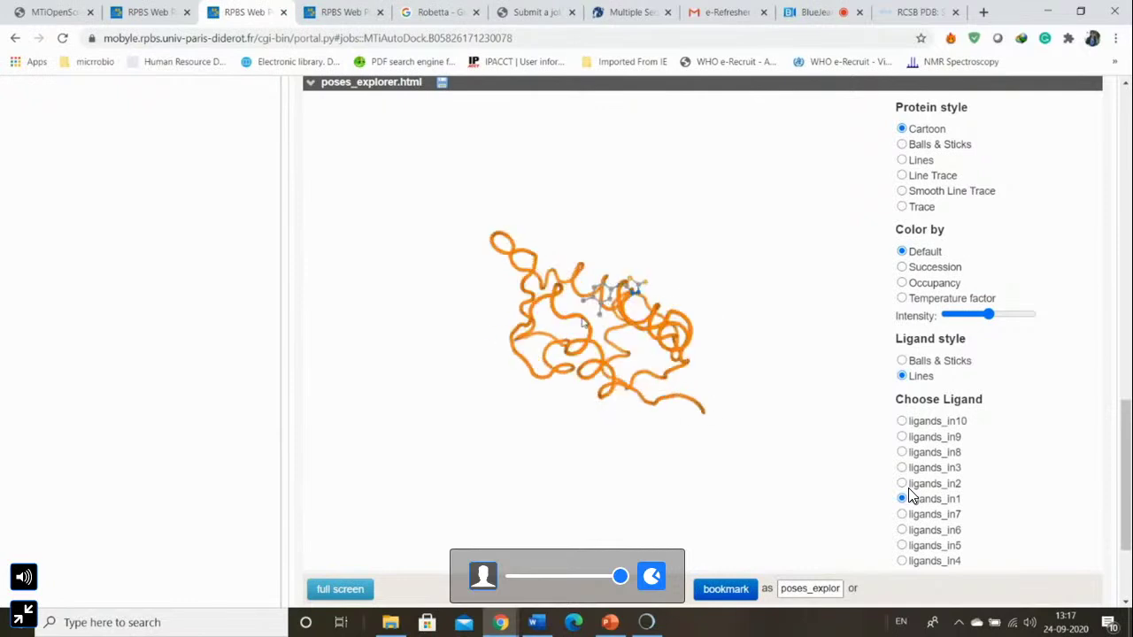
pyautogui.scroll(-2, 912, 496)
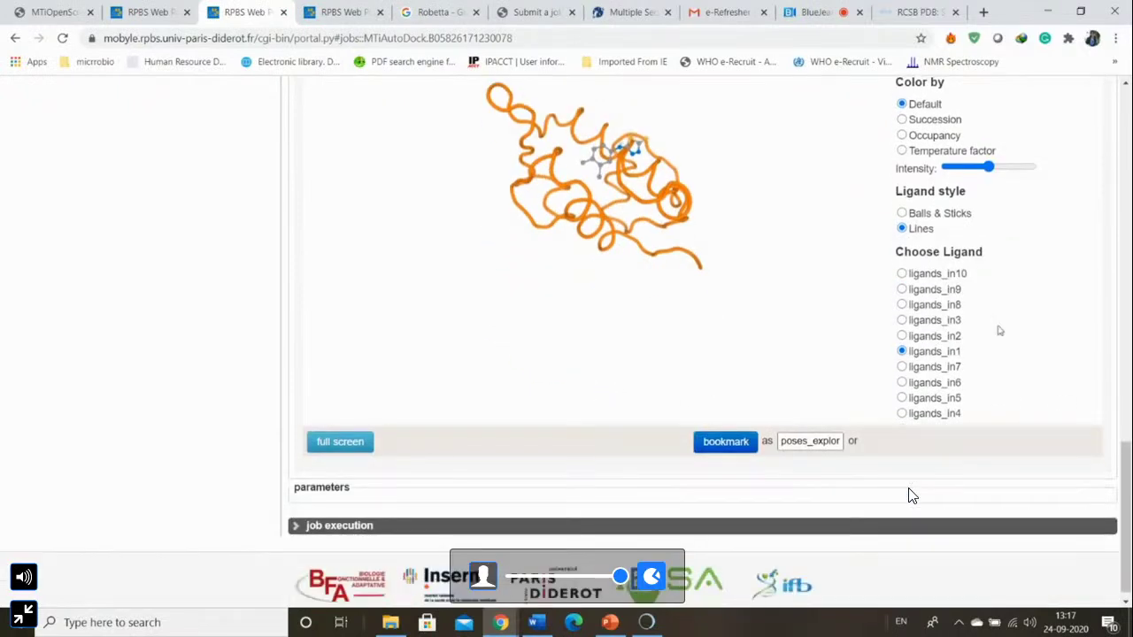
pyautogui.scroll(1, 911, 496)
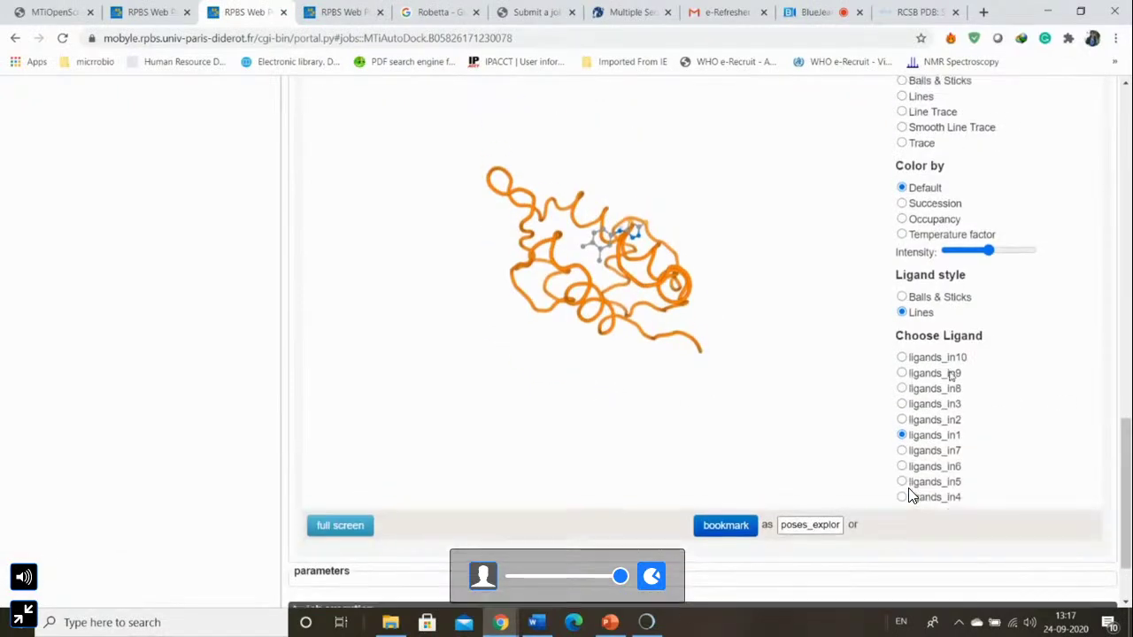
pyautogui.scroll(1, 911, 496)
pyautogui.scroll(-1, 912, 495)
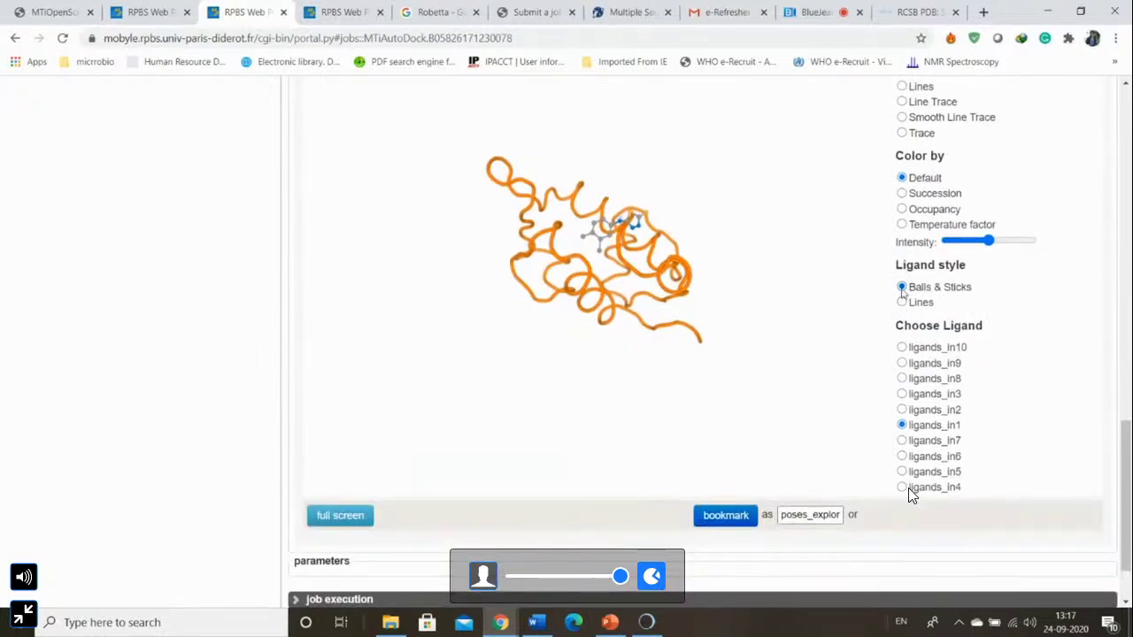
pyautogui.click(902, 303)
pyautogui.click(902, 287)
# Display the docked pose of ligands_in10 on the protein
pyautogui.scroll(3, 614, 266)
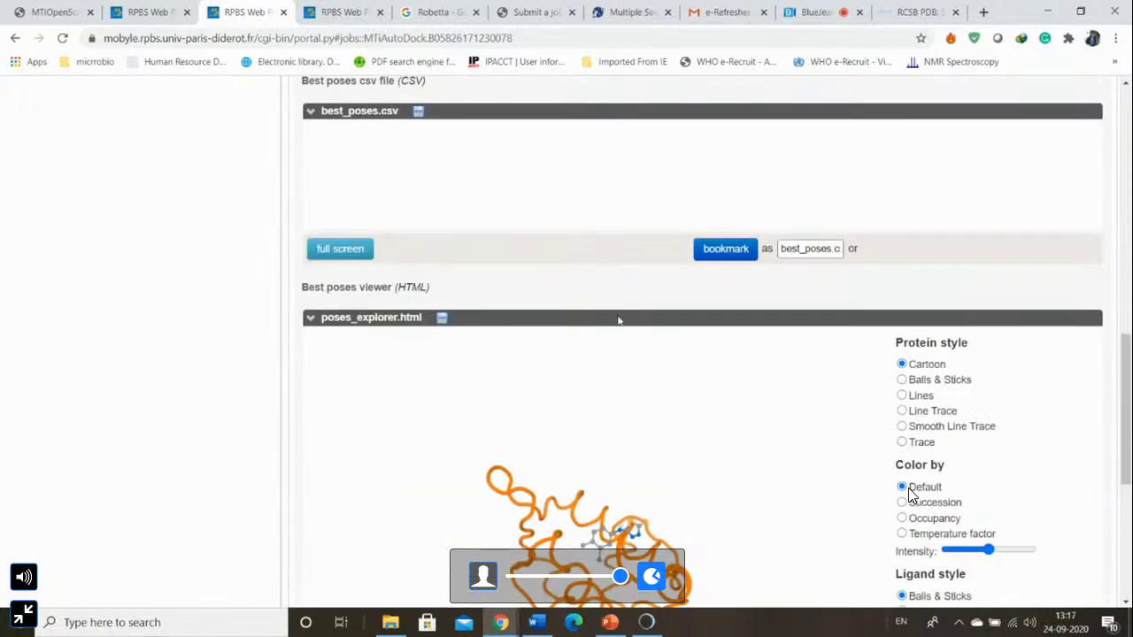
pyautogui.scroll(-3, 912, 495)
pyautogui.moveTo(573, 296); pyautogui.dragTo(533, 166)
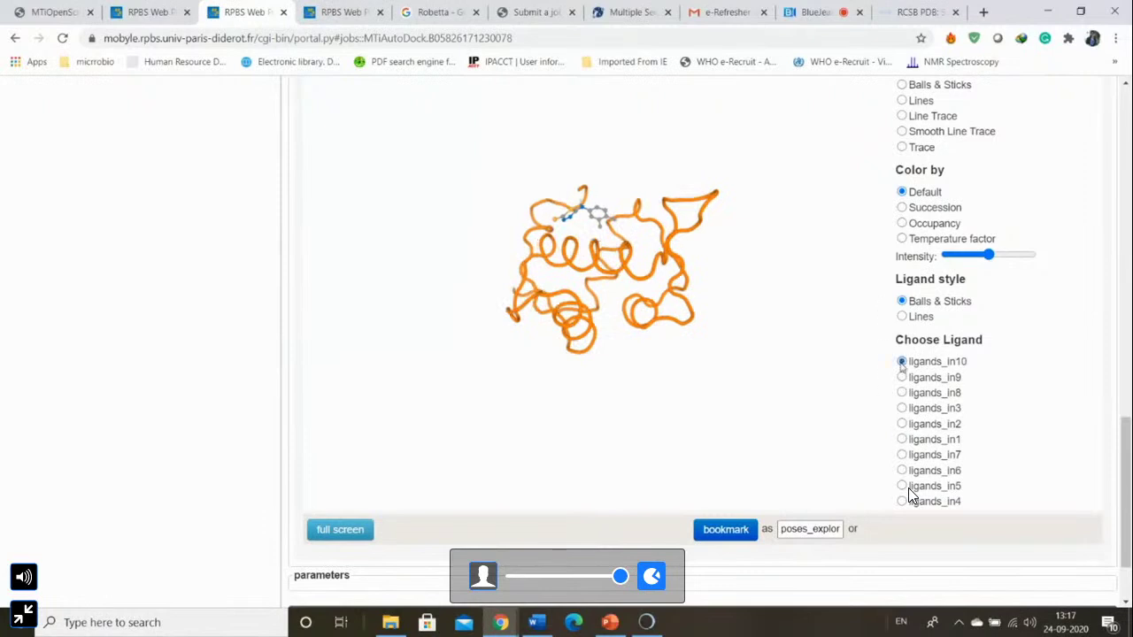
pyautogui.scroll(3, 645, 303)
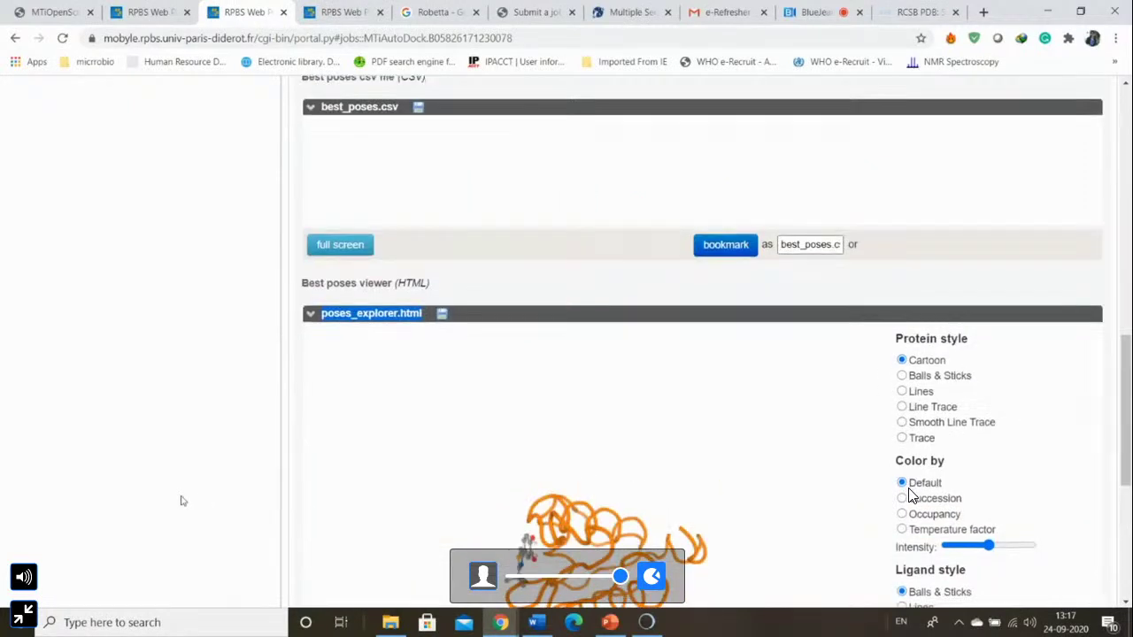
pyautogui.scroll(-2, 183, 501)
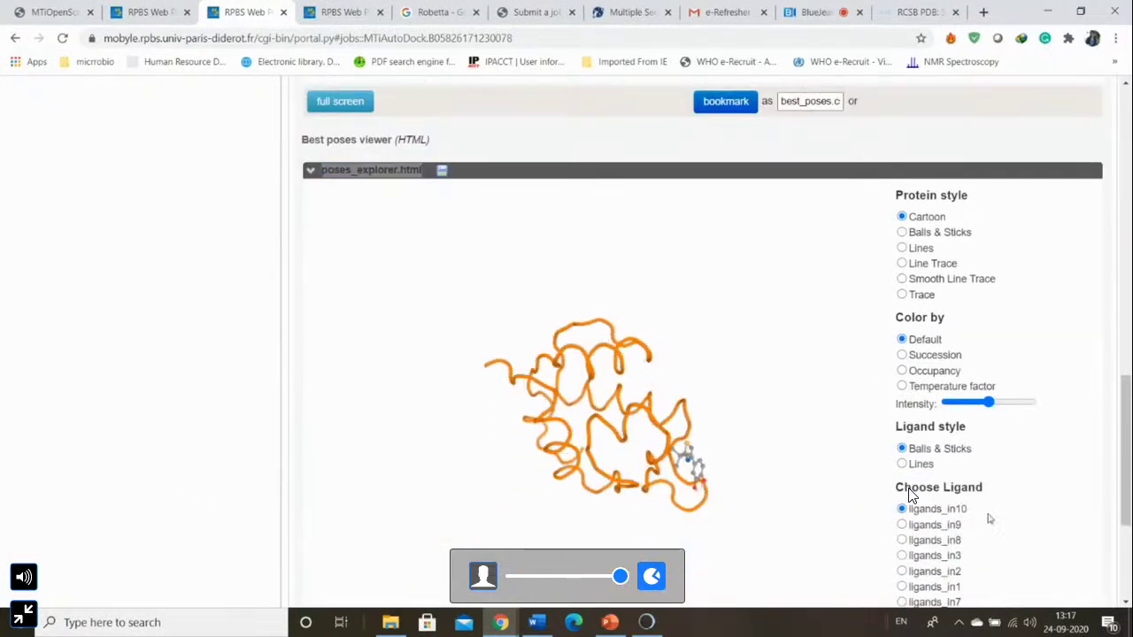
# Switch the displayed ligand to ligands_in9 and inspect its binding pose from several angles
pyautogui.click(901, 525)
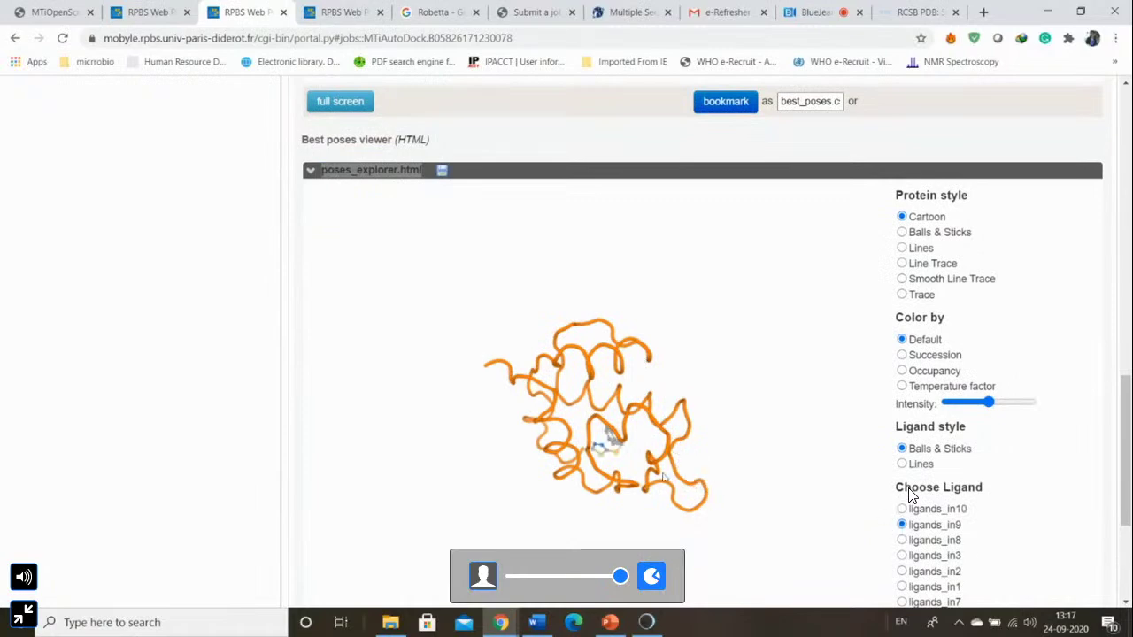
pyautogui.moveTo(648, 475); pyautogui.dragTo(360, 452)
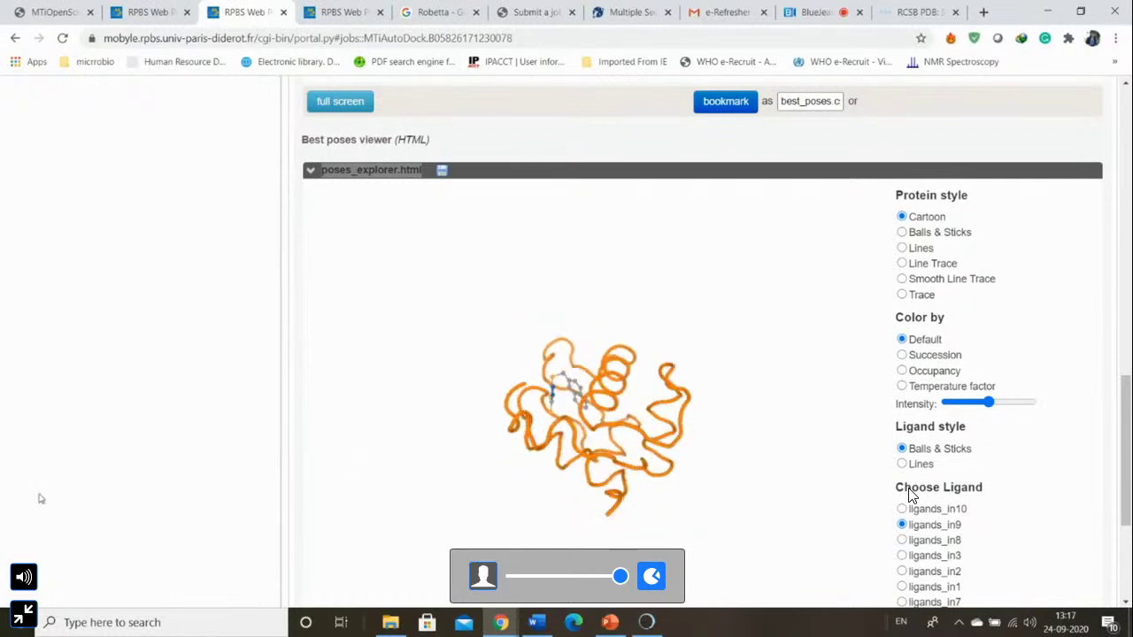
pyautogui.scroll(-1, 87, 463)
pyautogui.scroll(-1, 87, 463)
pyautogui.scroll(1, 87, 459)
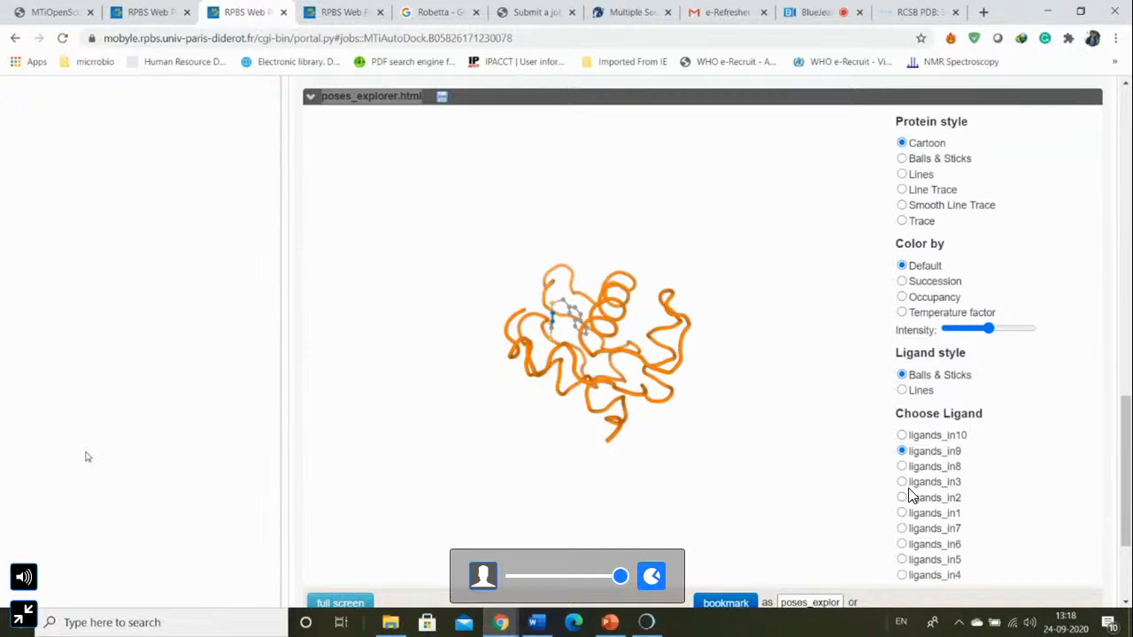
pyautogui.moveTo(521, 338); pyautogui.dragTo(771, 375)
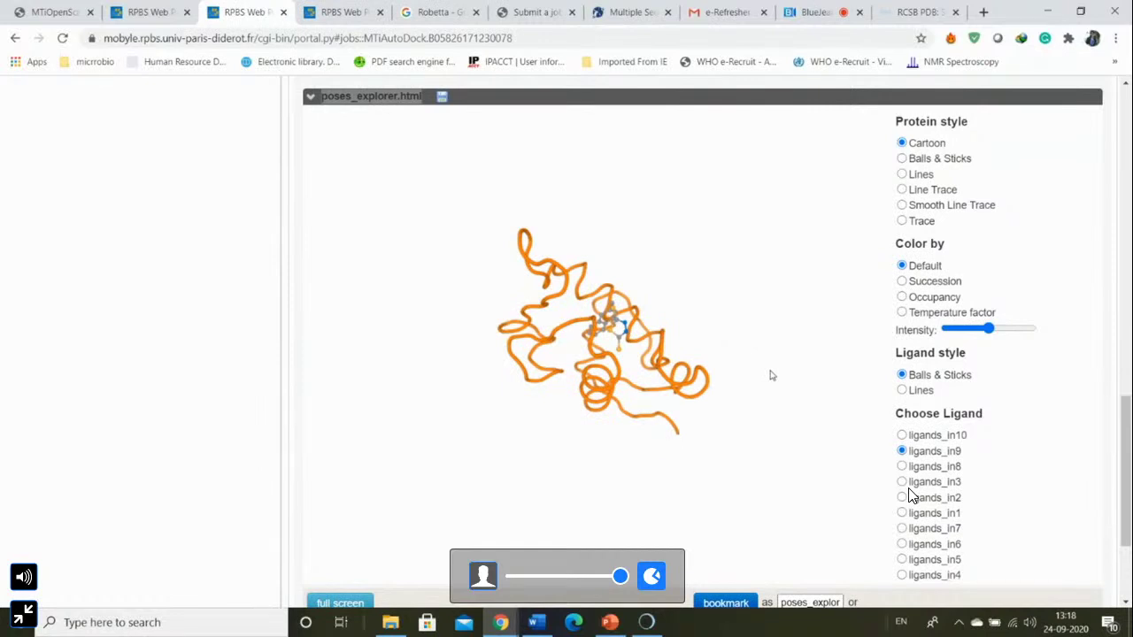
pyautogui.moveTo(657, 366); pyautogui.dragTo(630, 446)
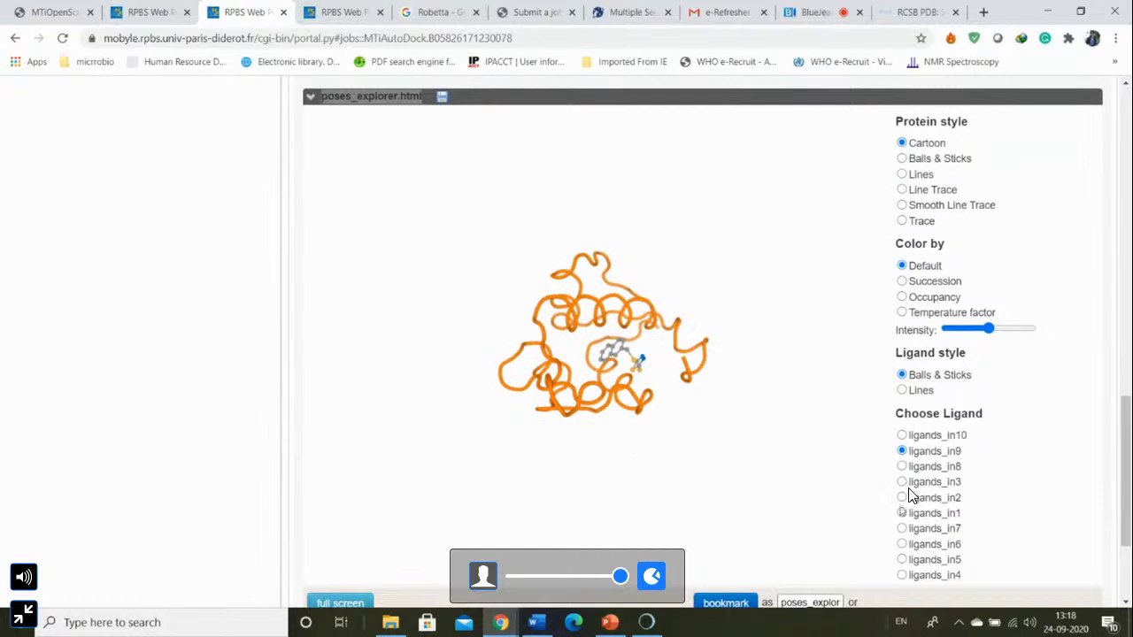
# Compare the docked poses of ligands_in2 and ligands_in1, and leave ligands_in7 displayed for a closer look
pyautogui.click(902, 498)
pyautogui.click(902, 512)
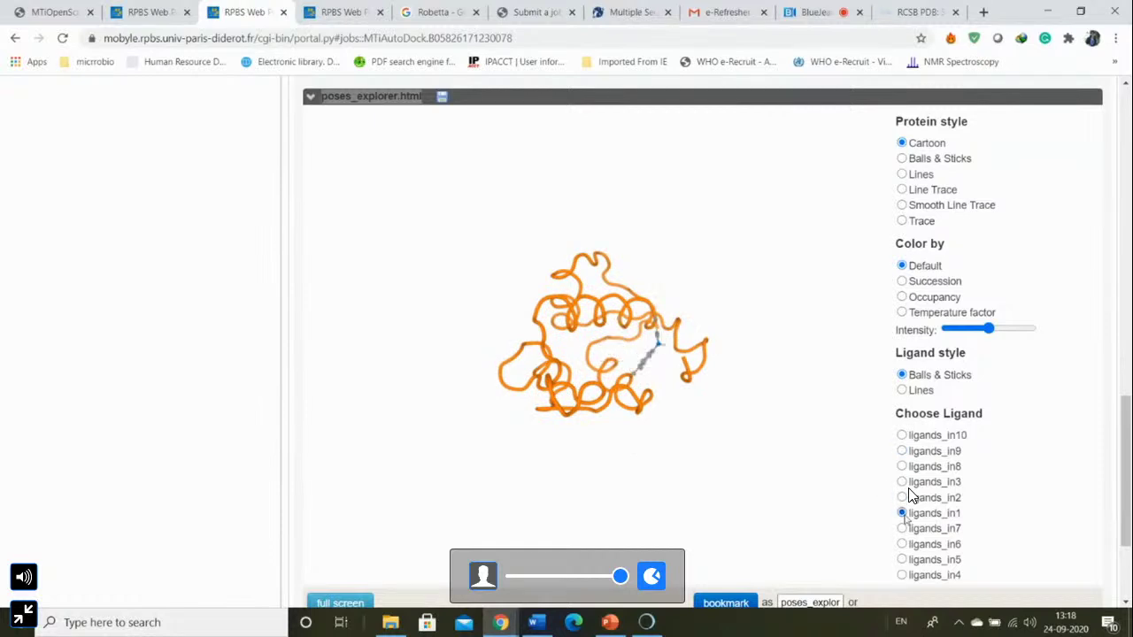
pyautogui.click(902, 529)
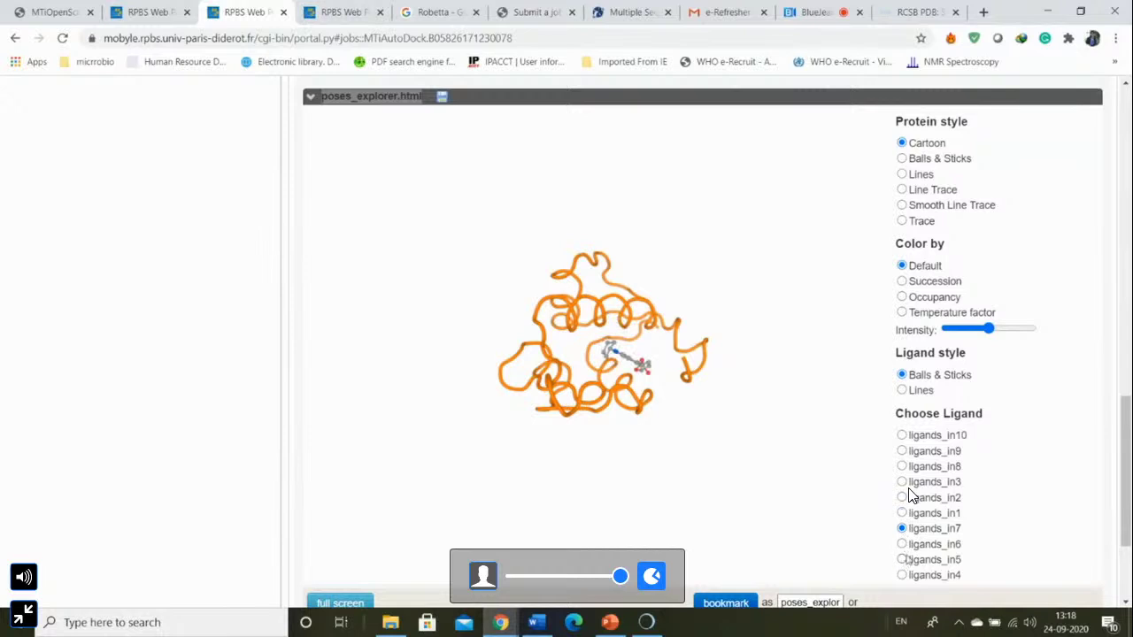
pyautogui.scroll(2, 428, 390)
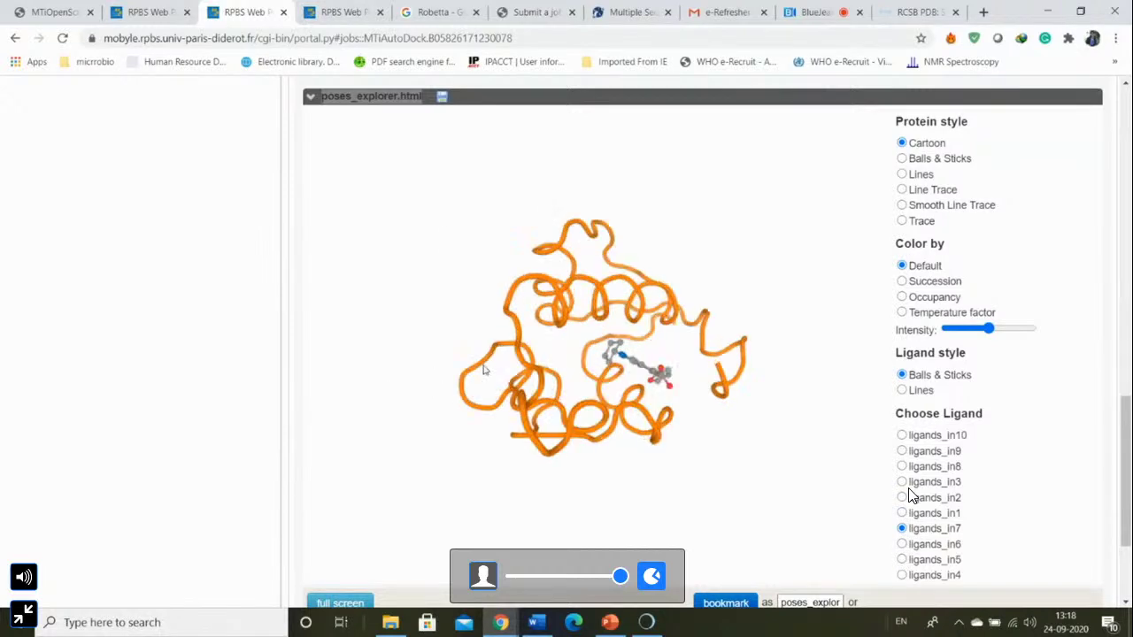
pyautogui.scroll(1, 434, 385)
pyautogui.scroll(-2, 250, 291)
pyautogui.scroll(3, 252, 336)
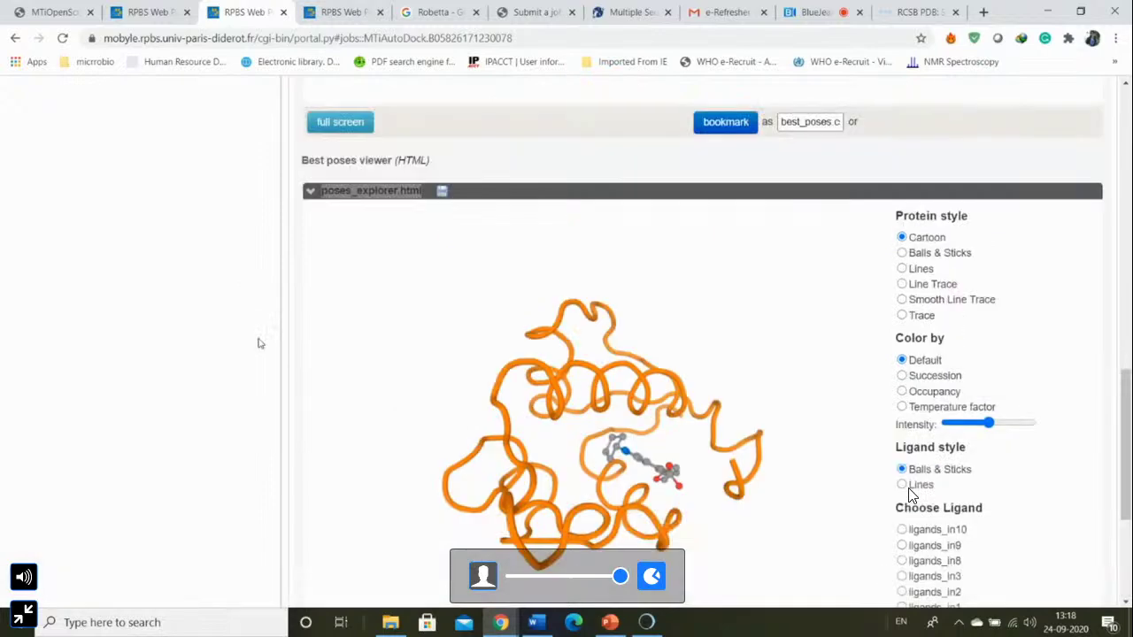
pyautogui.scroll(-1, 203, 334)
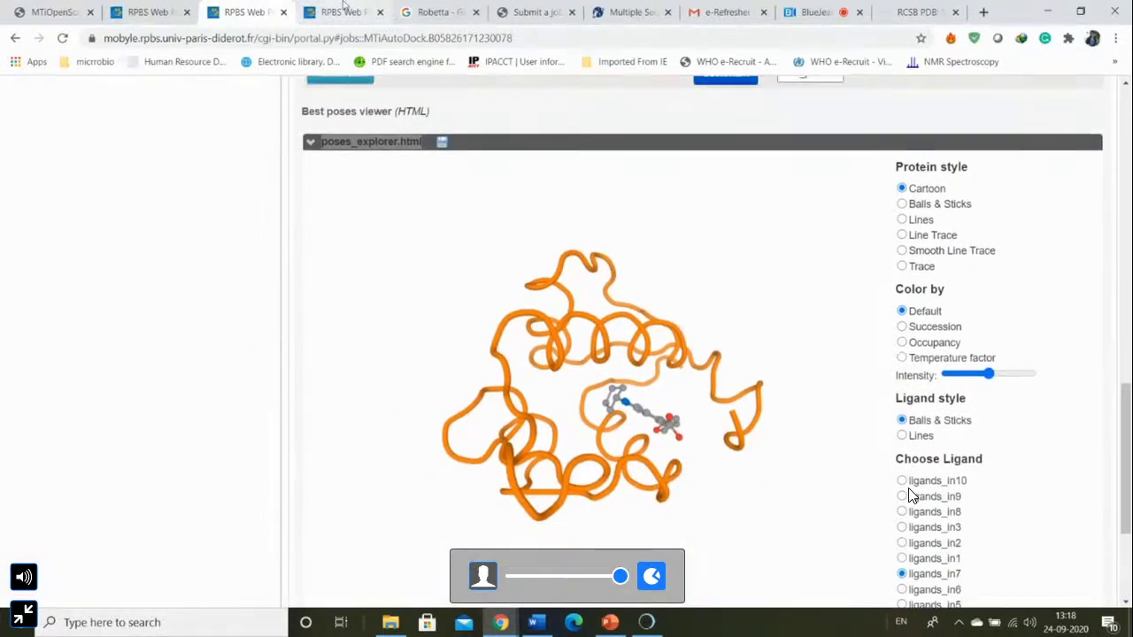
# Inspect the docked pose of ligands_in7 on the cartoon protein from different angles
pyautogui.moveTo(603, 335); pyautogui.dragTo(445, 280)
pyautogui.moveTo(550, 383); pyautogui.dragTo(639, 298)
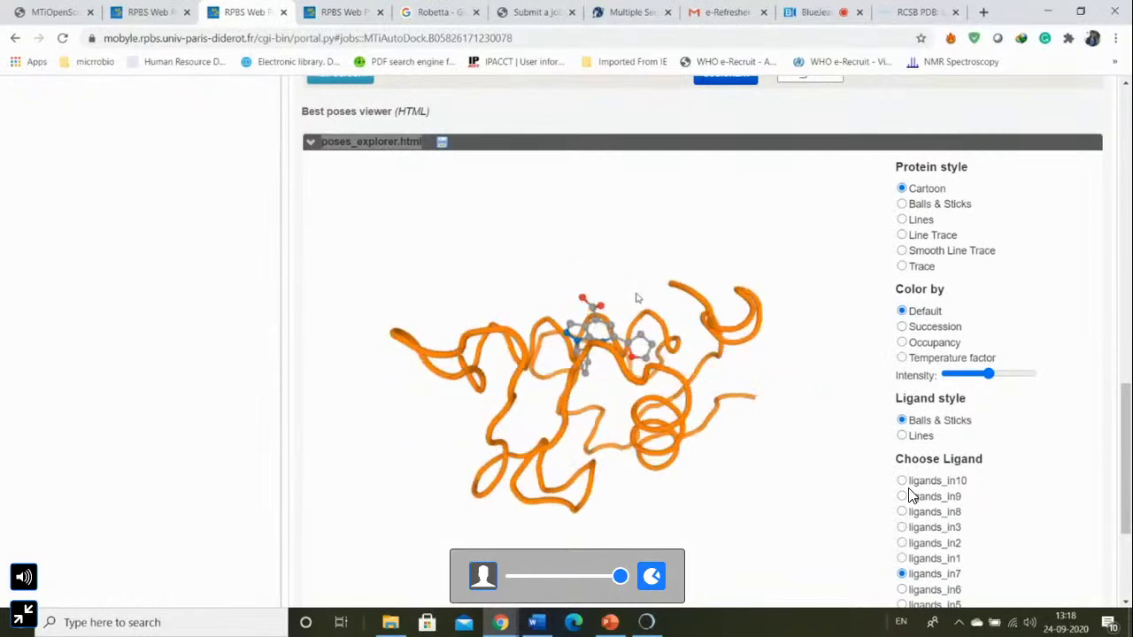
# Open the MTiOpenScreen job page and review its progress report and Compounds database parameters
pyautogui.click(358, 11)
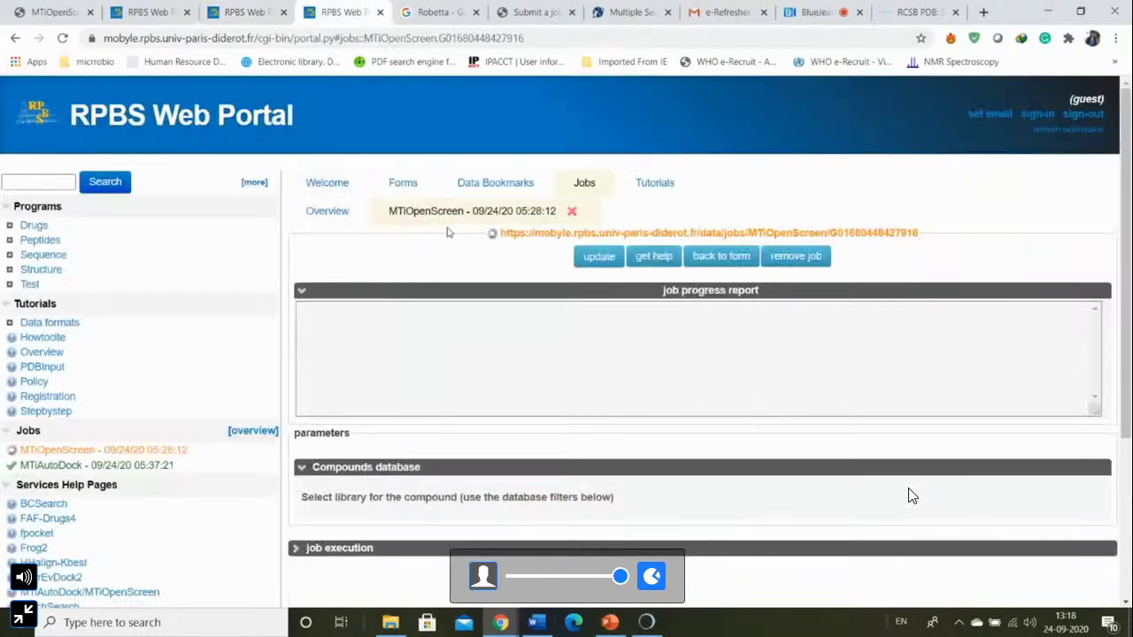
pyautogui.scroll(-2, 467, 324)
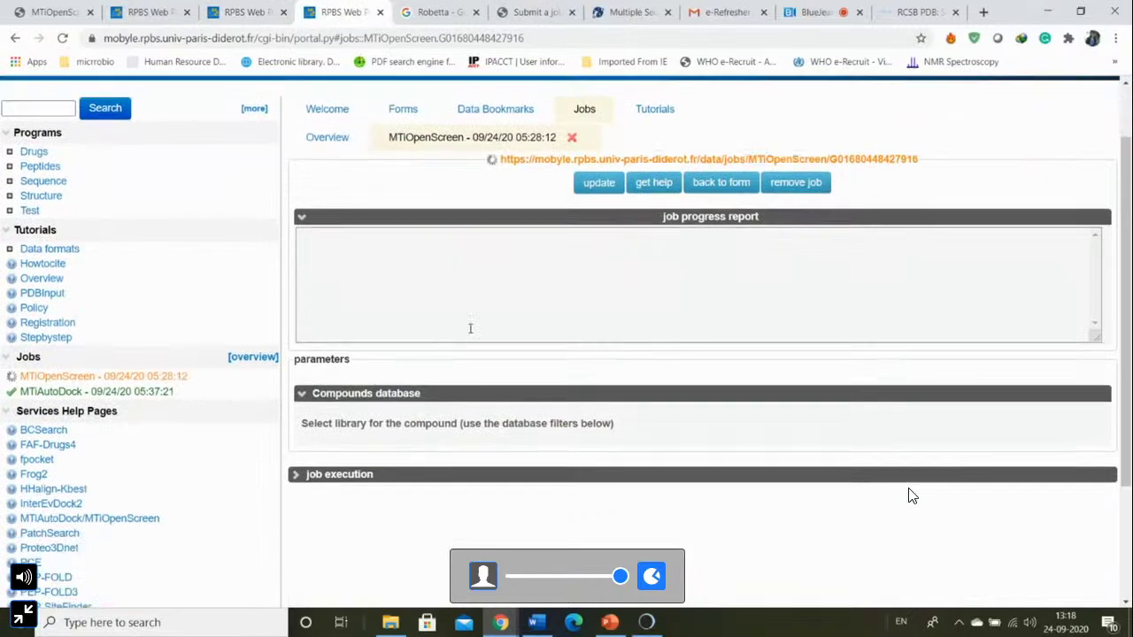
pyautogui.scroll(2, 470, 328)
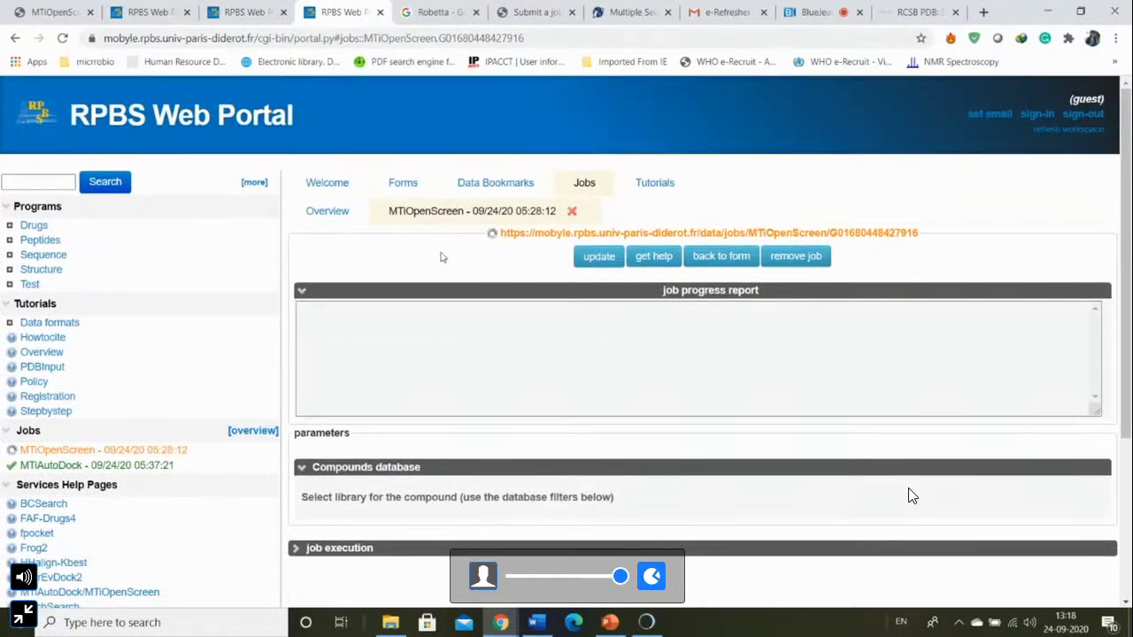
pyautogui.scroll(-5, 488, 278)
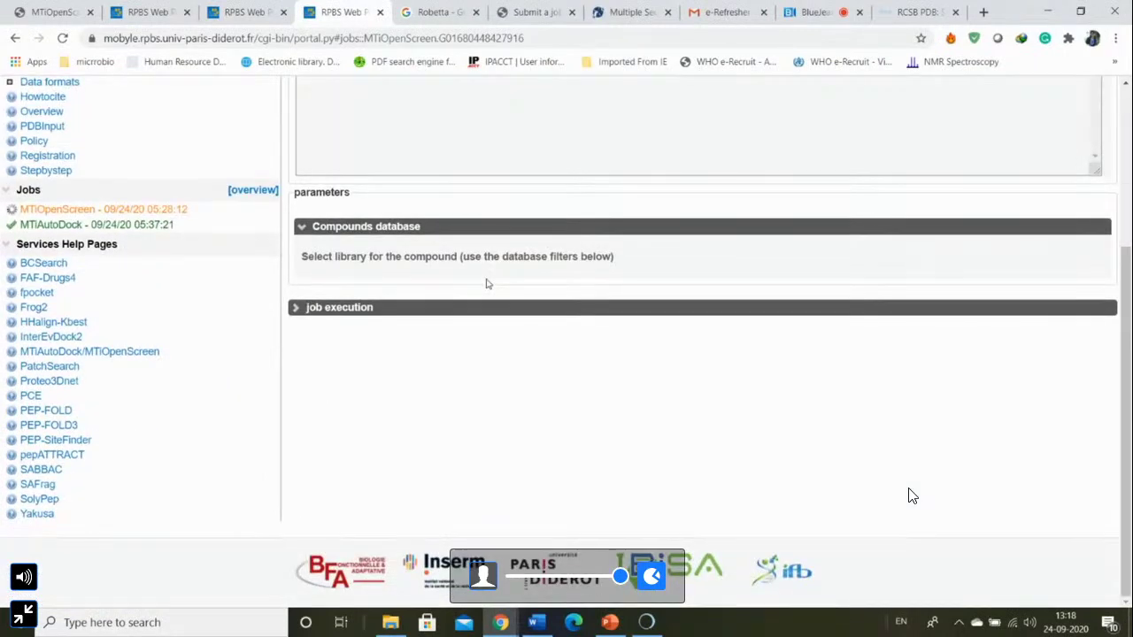
pyautogui.scroll(5, 487, 283)
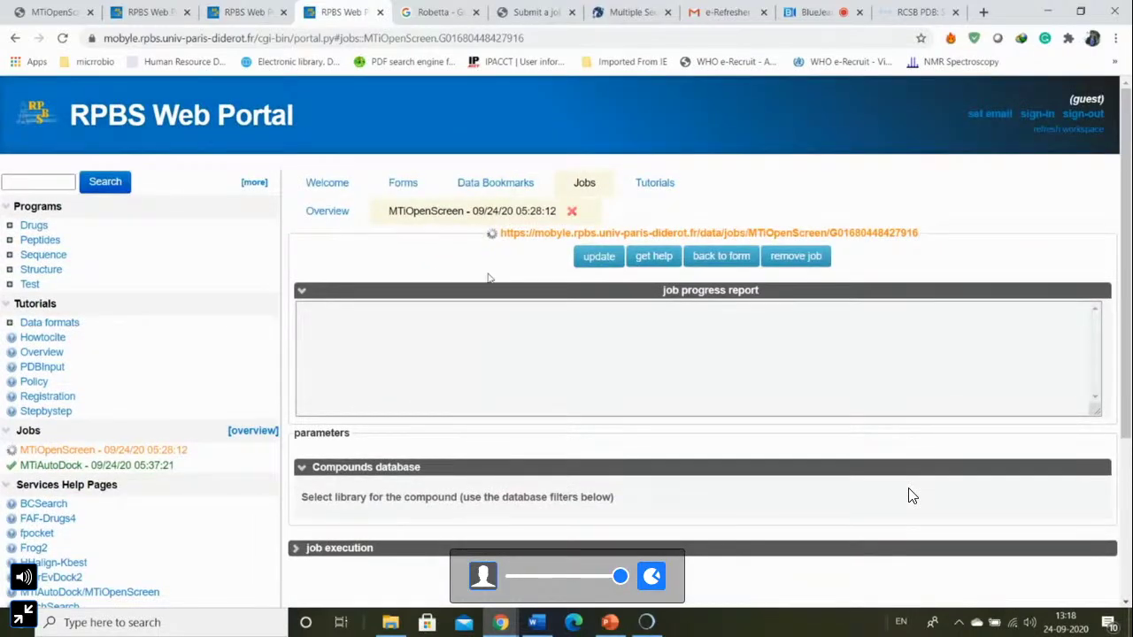
# Compare the MTiAutoDock input form with the MTiOpenScreen job page
pyautogui.click(146, 11)
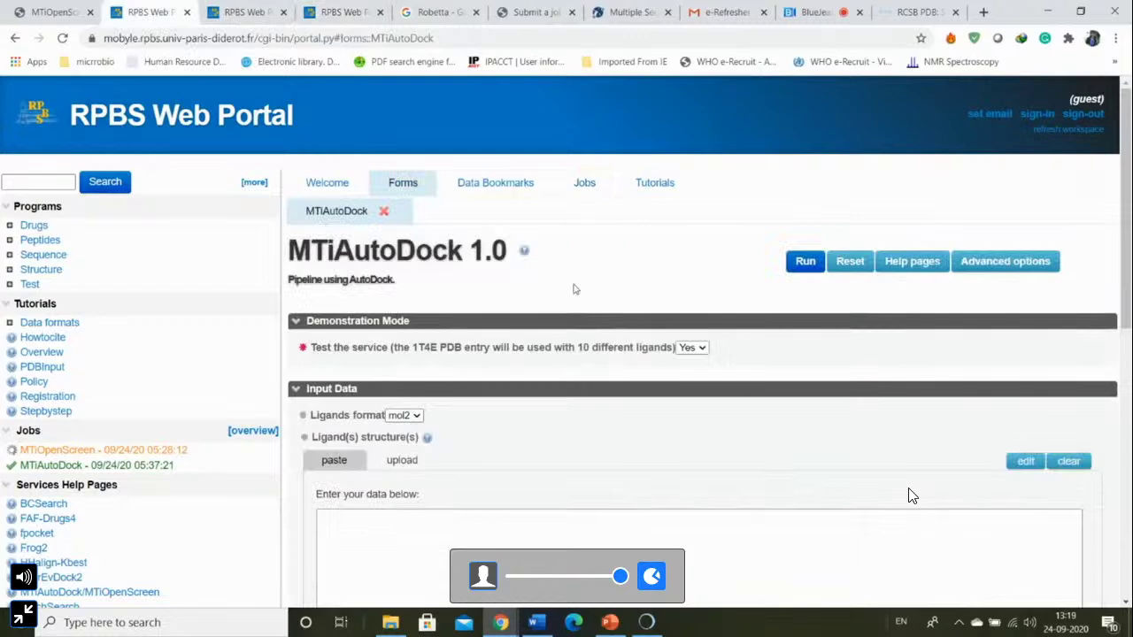
pyautogui.scroll(-1, 573, 290)
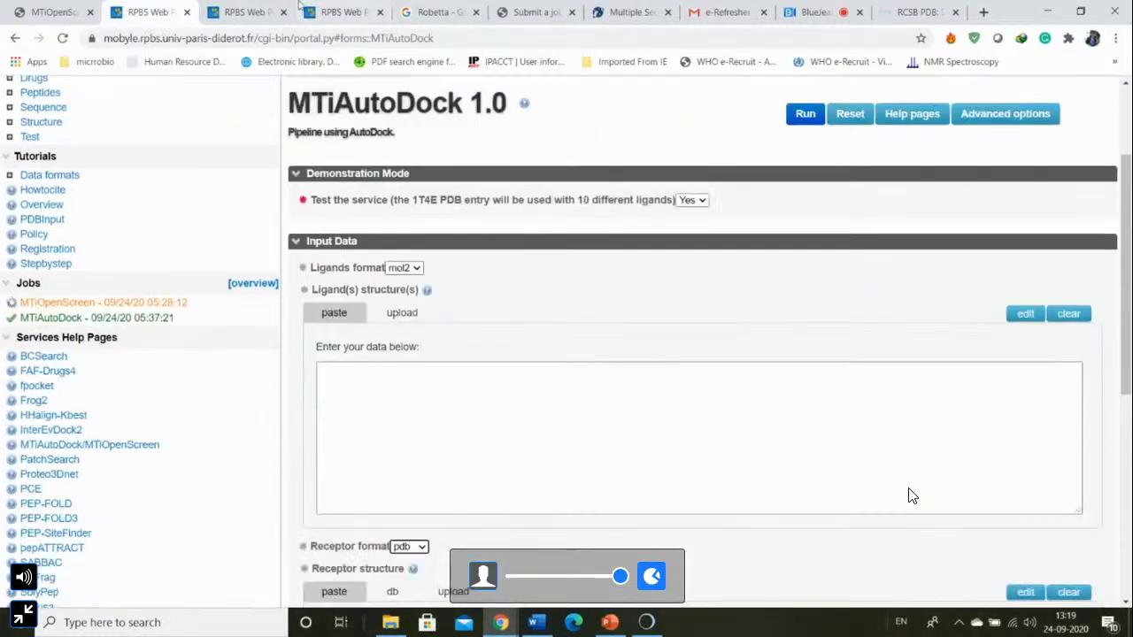
pyautogui.click(328, 12)
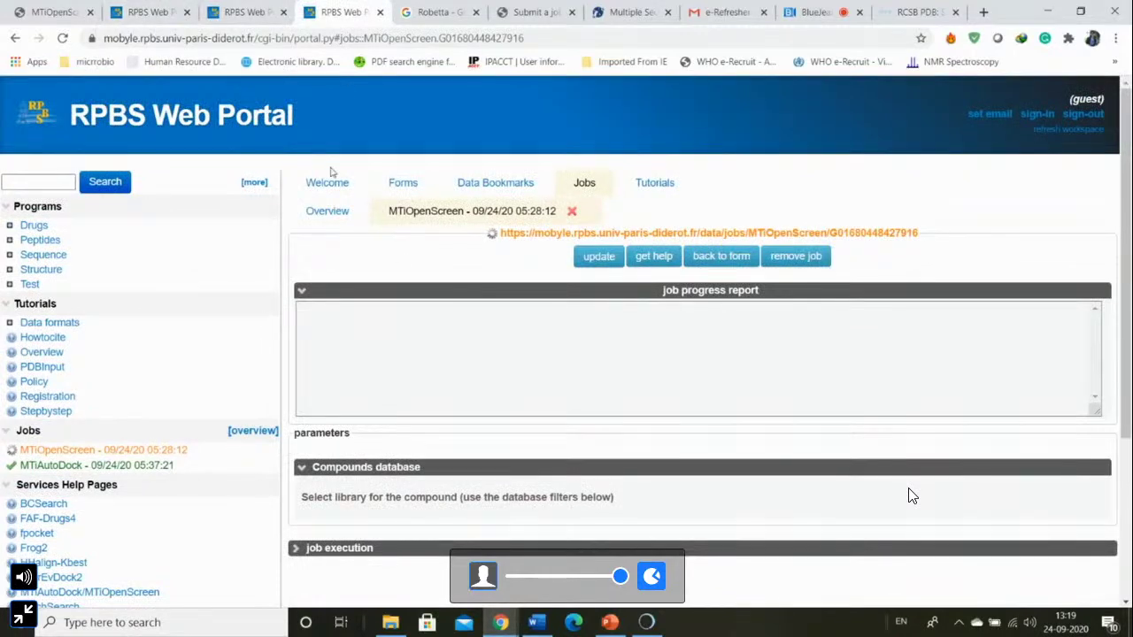
pyautogui.click(146, 12)
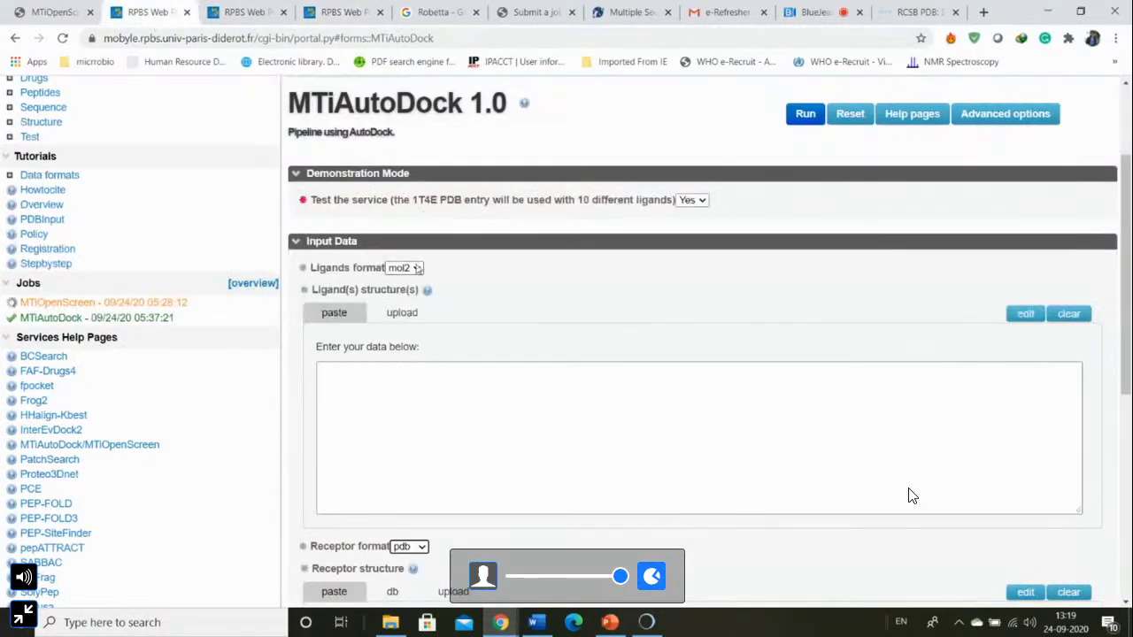
pyautogui.click(340, 12)
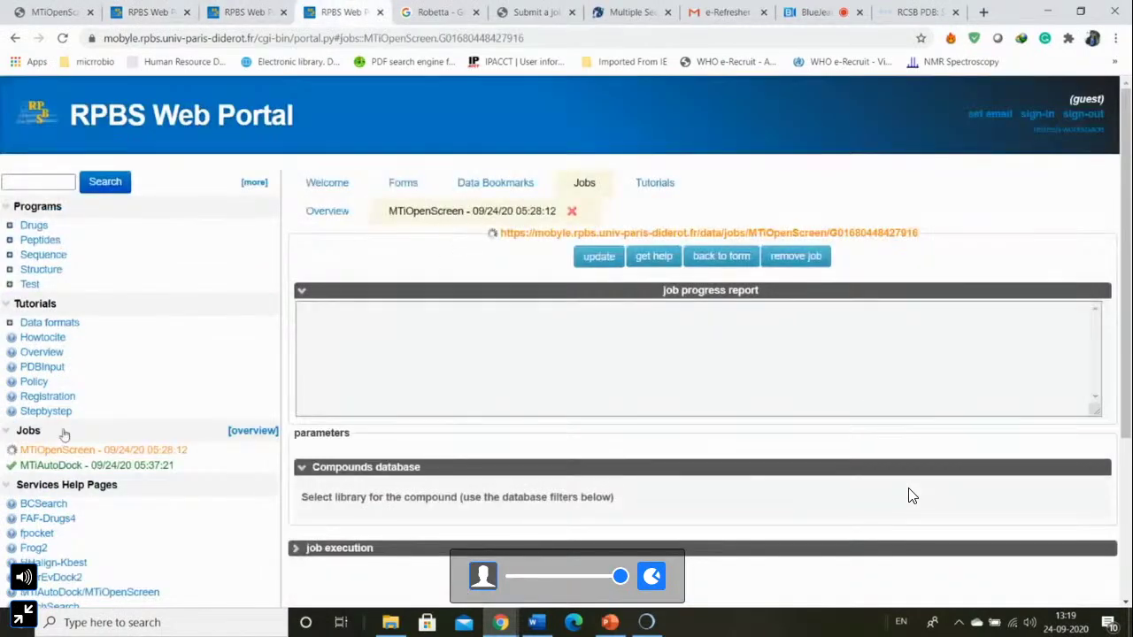
# Open a new MTiOpenScreen virtual screening form from the service overview page
pyautogui.click(39, 11)
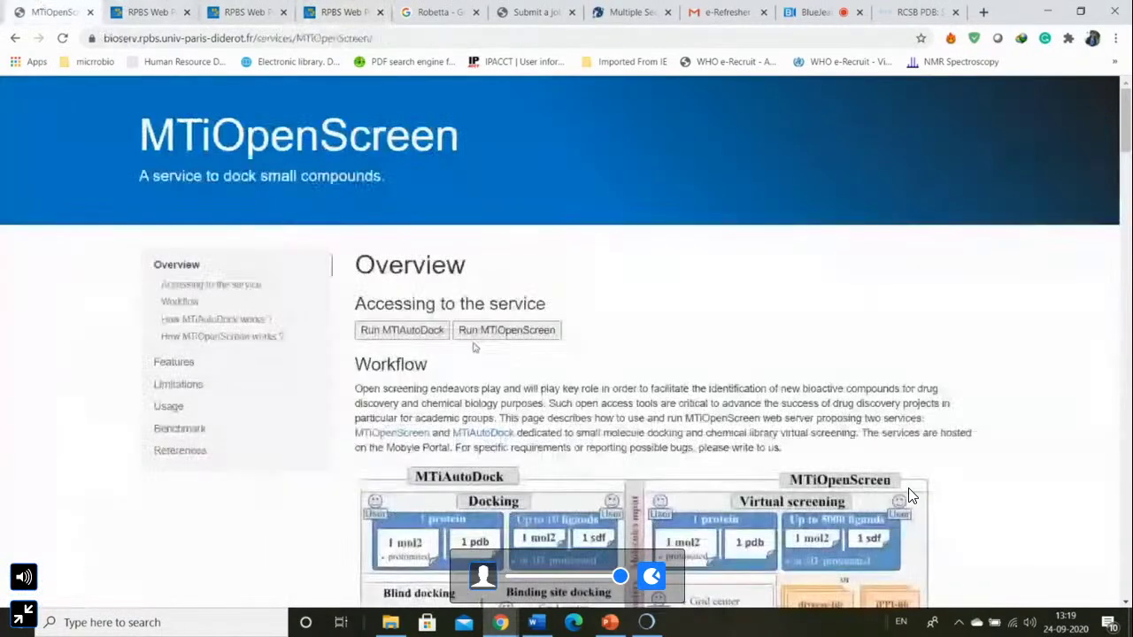
pyautogui.click(505, 330)
pyautogui.click(139, 11)
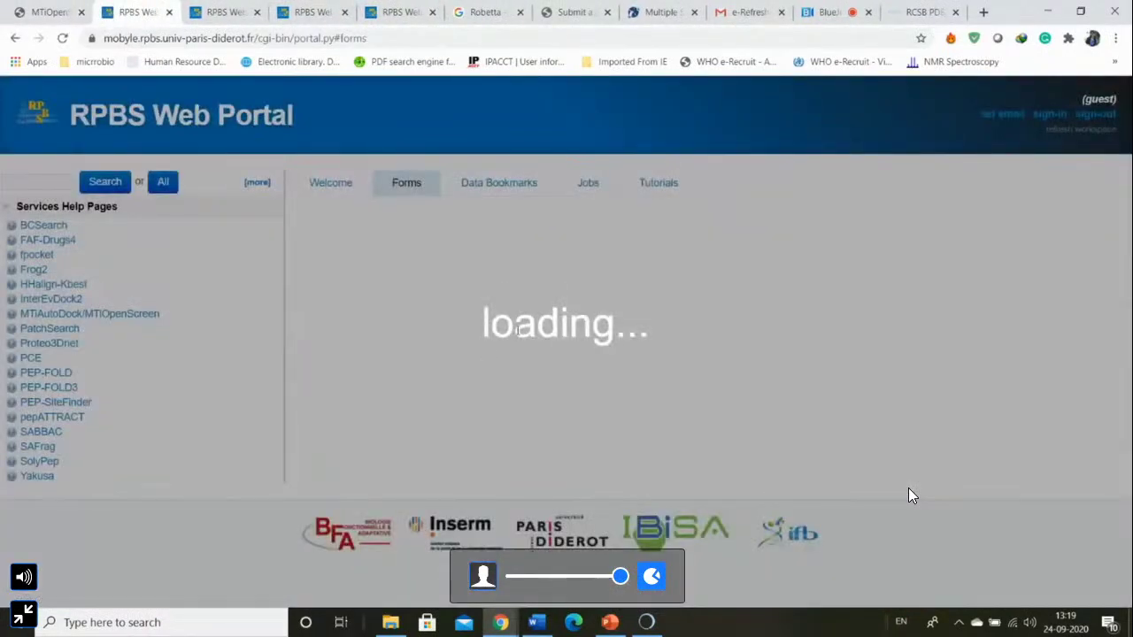
# Set the compound library in the Compounds database section to Drugs-lib
pyautogui.scroll(-2, 912, 496)
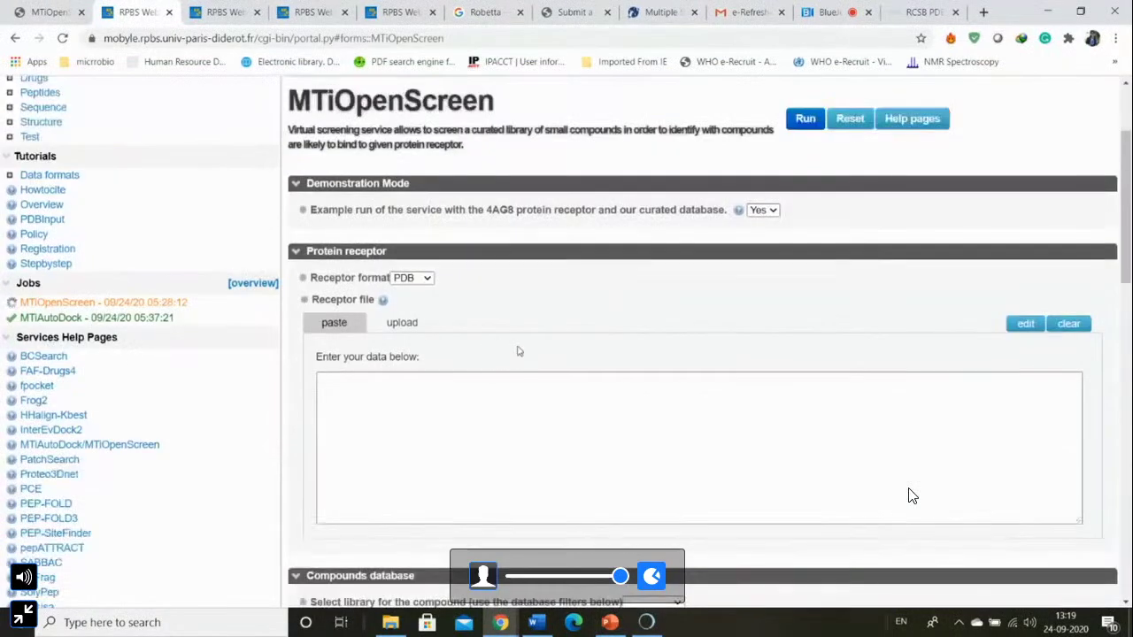
pyautogui.scroll(-2, 570, 280)
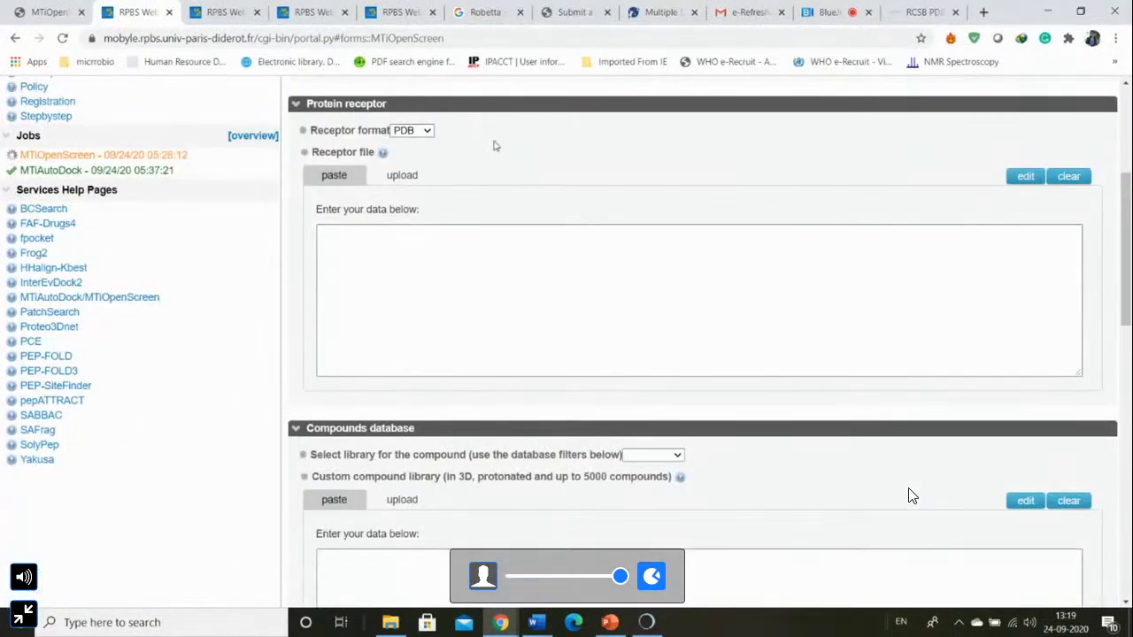
pyautogui.scroll(-2, 574, 195)
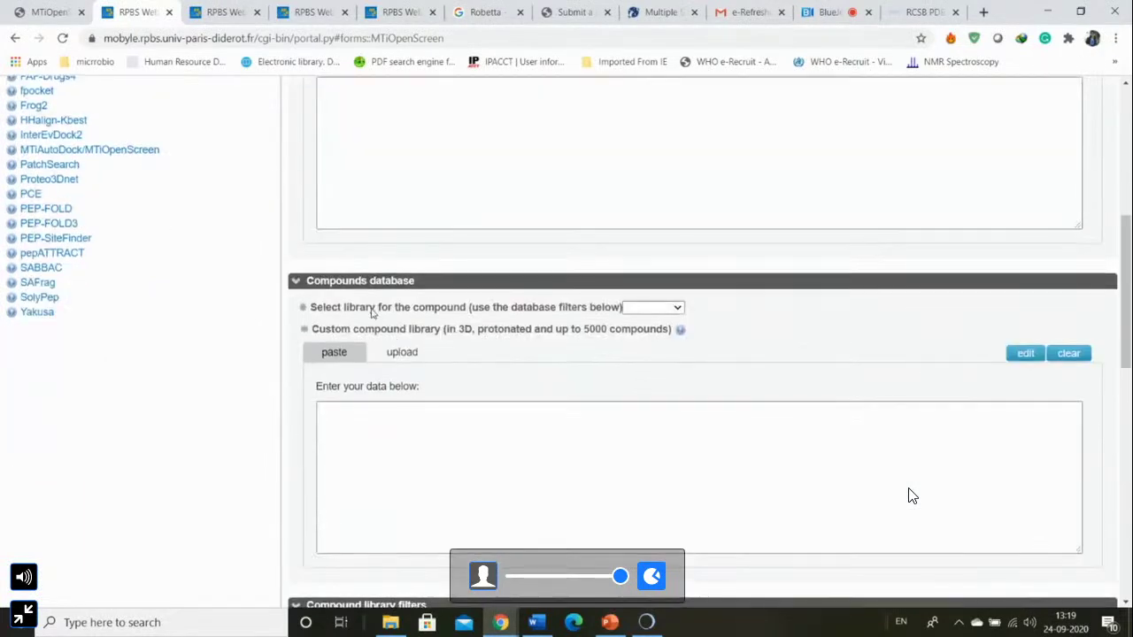
pyautogui.click(678, 308)
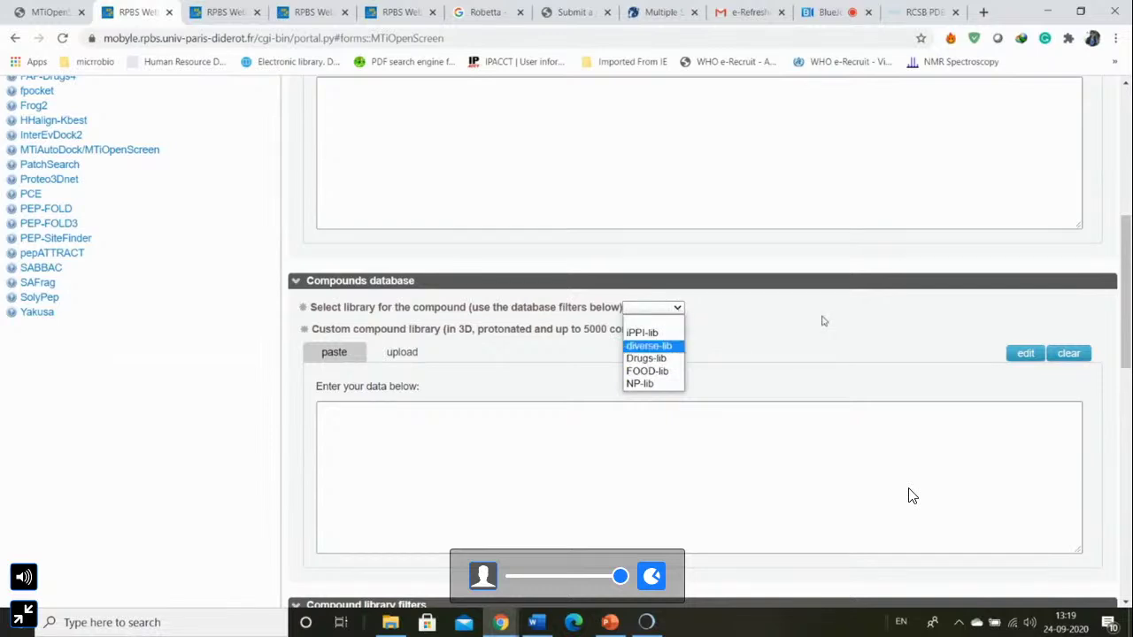
pyautogui.click(651, 363)
# Examine the compound library filters, including lead-likeness, hydrogen bond acceptors and donors, LogP, molecular weight, rotatable bonds and polar surface area
pyautogui.scroll(-1, 298, 373)
pyautogui.scroll(-2, 298, 373)
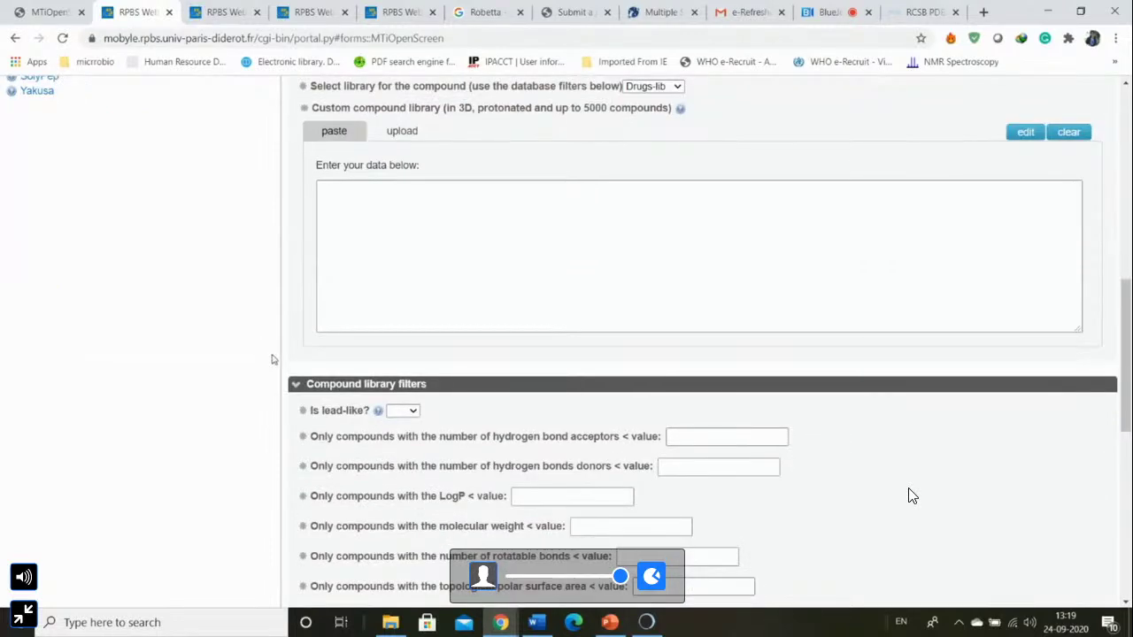
pyautogui.scroll(-2, 305, 356)
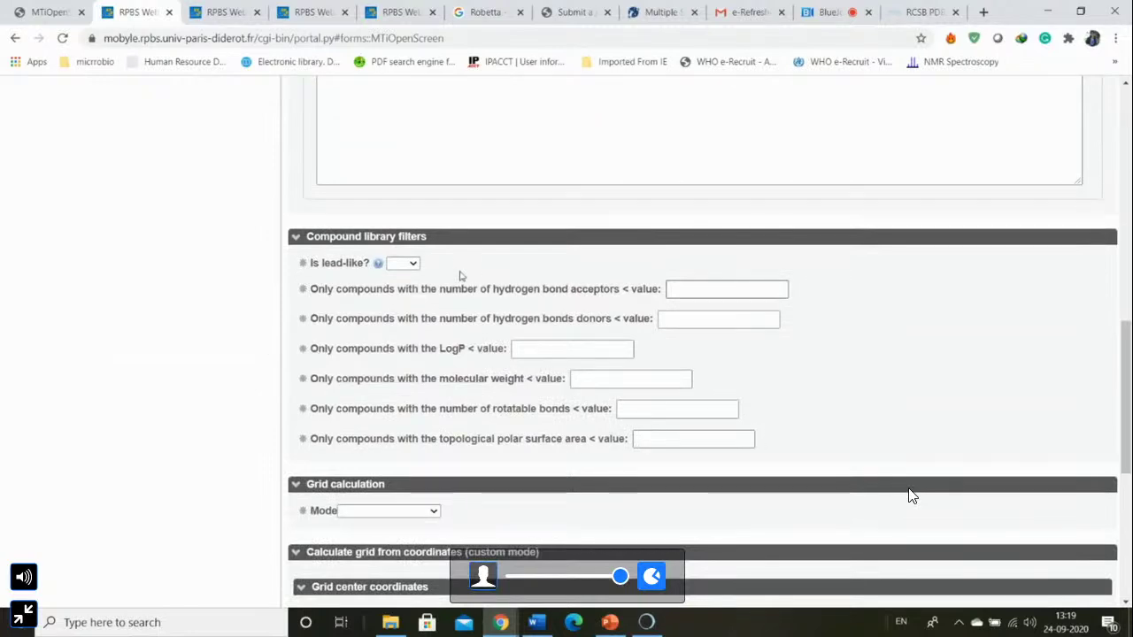
pyautogui.click(513, 349)
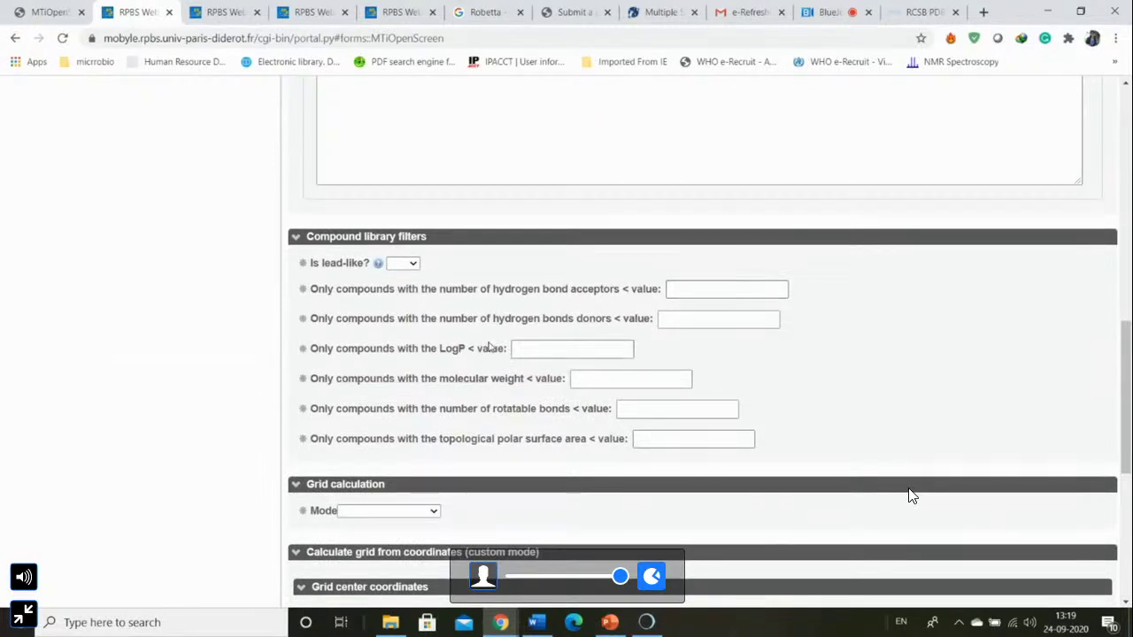
pyautogui.scroll(-1, 463, 345)
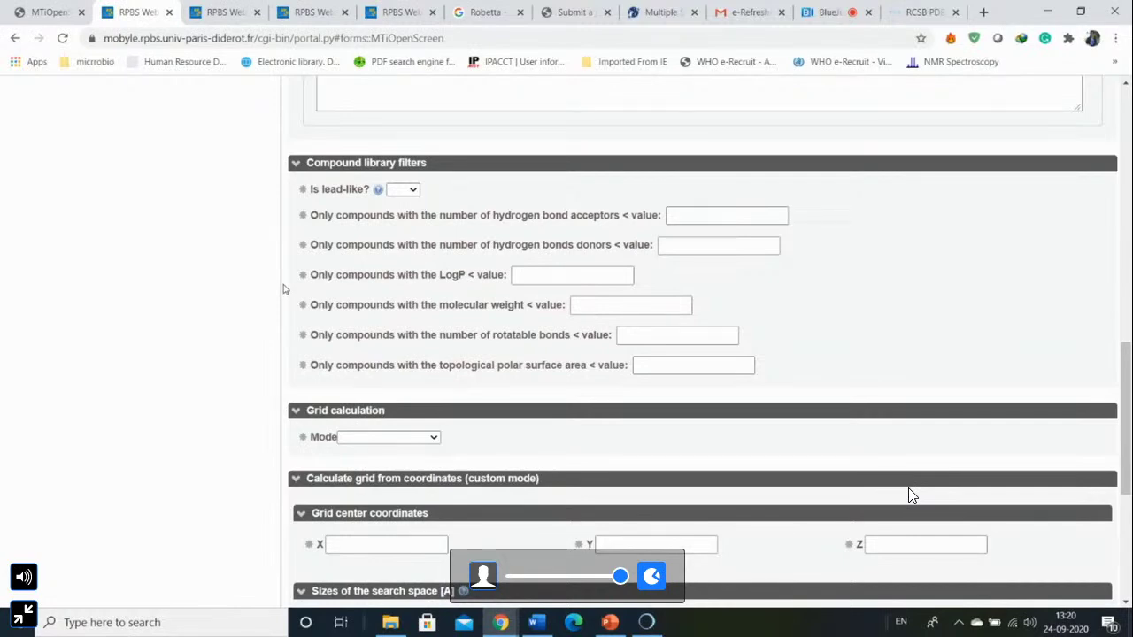
pyautogui.click(675, 215)
pyautogui.click(557, 278)
pyautogui.click(681, 214)
# Review the grid calculation mode, center coordinates, search space sizes and residue list, and return to the start of the MTiOpenScreen form
pyautogui.scroll(-1, 526, 251)
pyautogui.scroll(1, 504, 246)
pyautogui.scroll(-3, 271, 223)
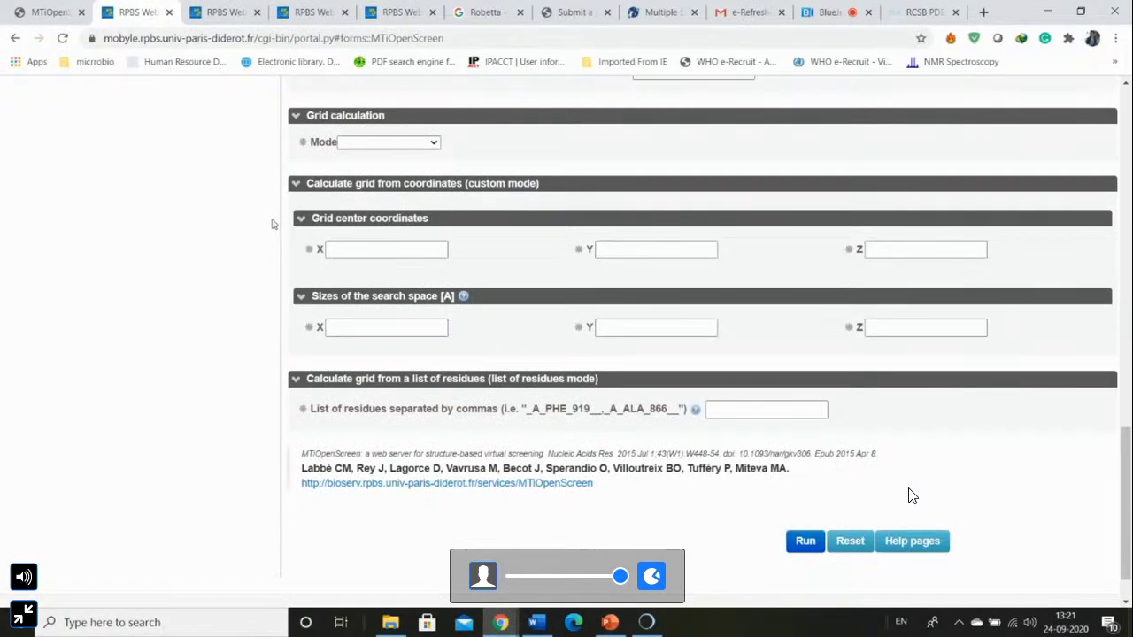
pyautogui.scroll(-2, 249, 230)
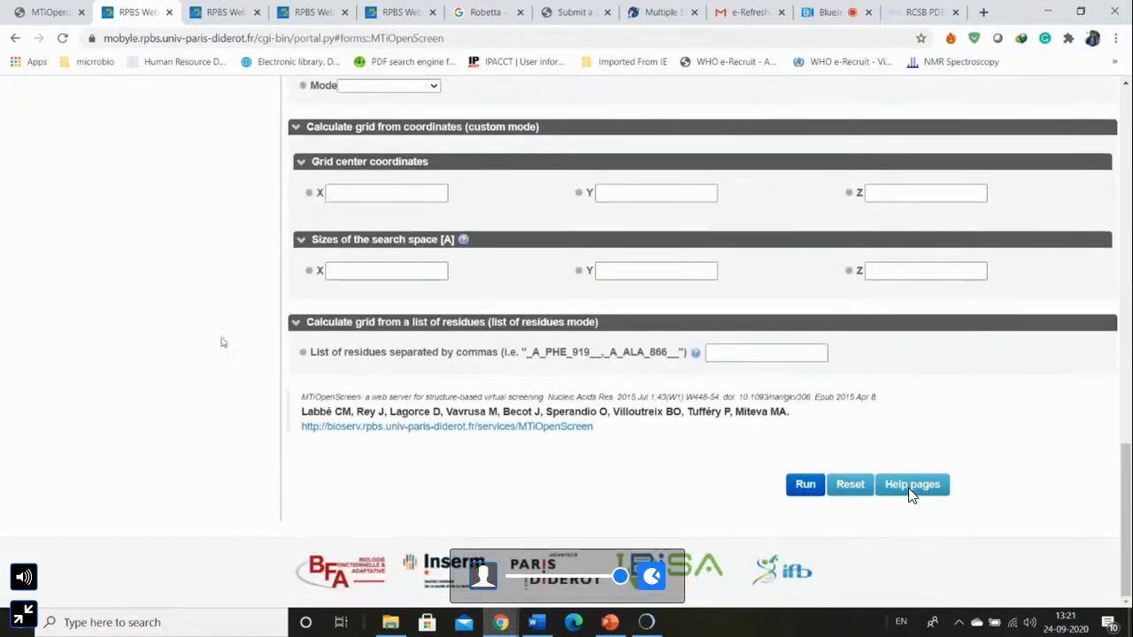
pyautogui.scroll(6, 223, 343)
pyautogui.scroll(5, 224, 343)
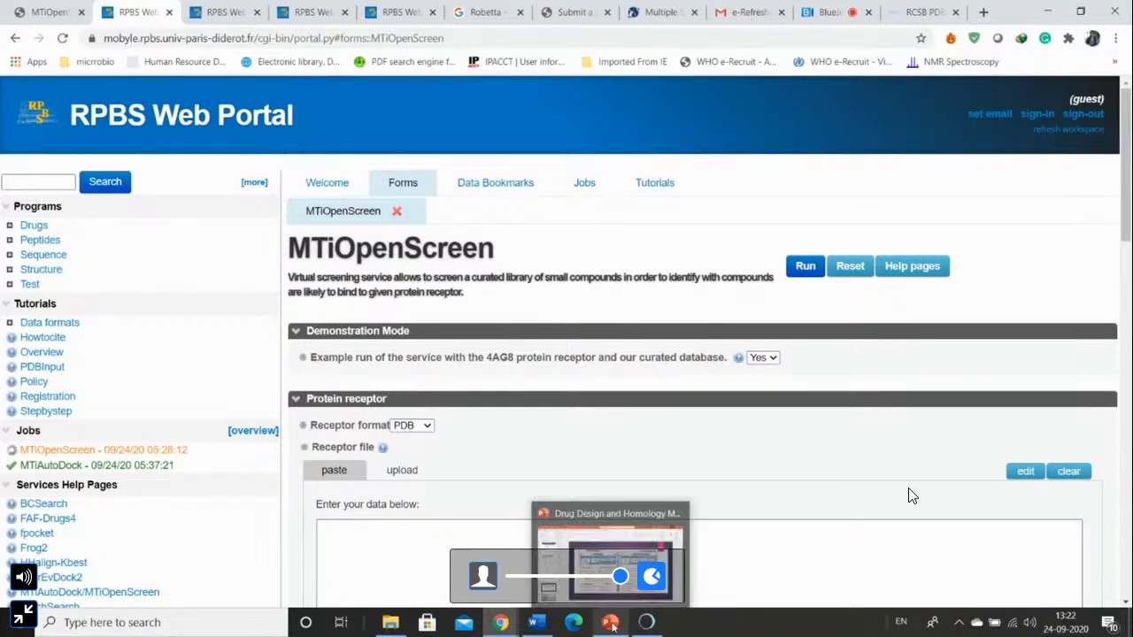
pyautogui.scroll(-2, 911, 496)
pyautogui.scroll(2, 912, 495)
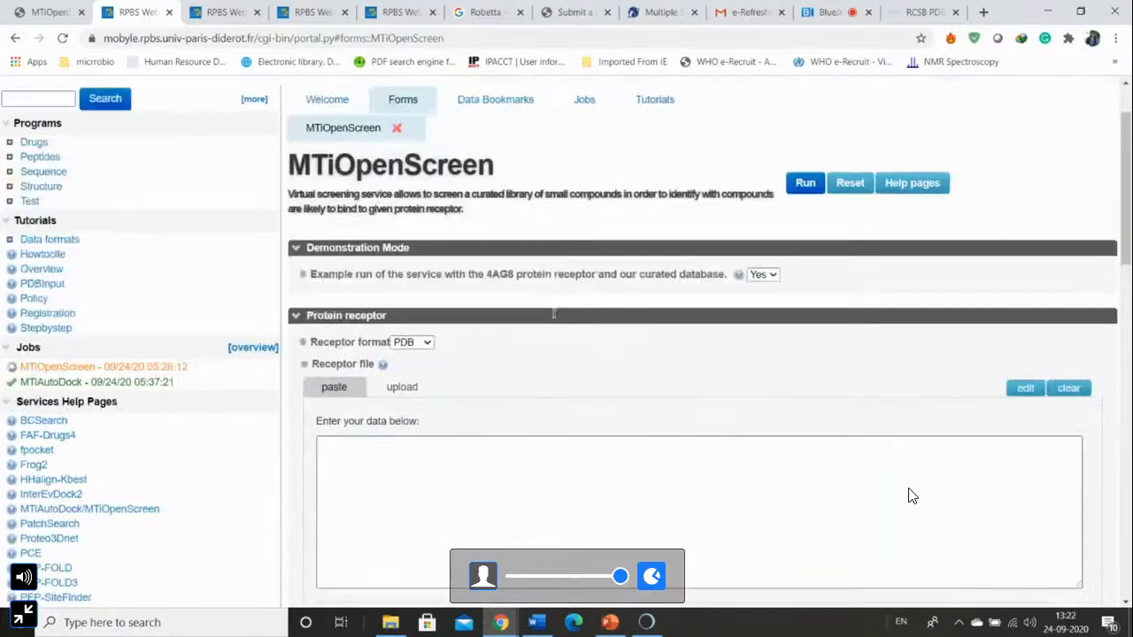
# Switch to the PowerPoint presentation, start the slide show from slide 39 and advance to the Molecular Dynamics Simulation slide
pyautogui.hotkey('alt', 'Tab')
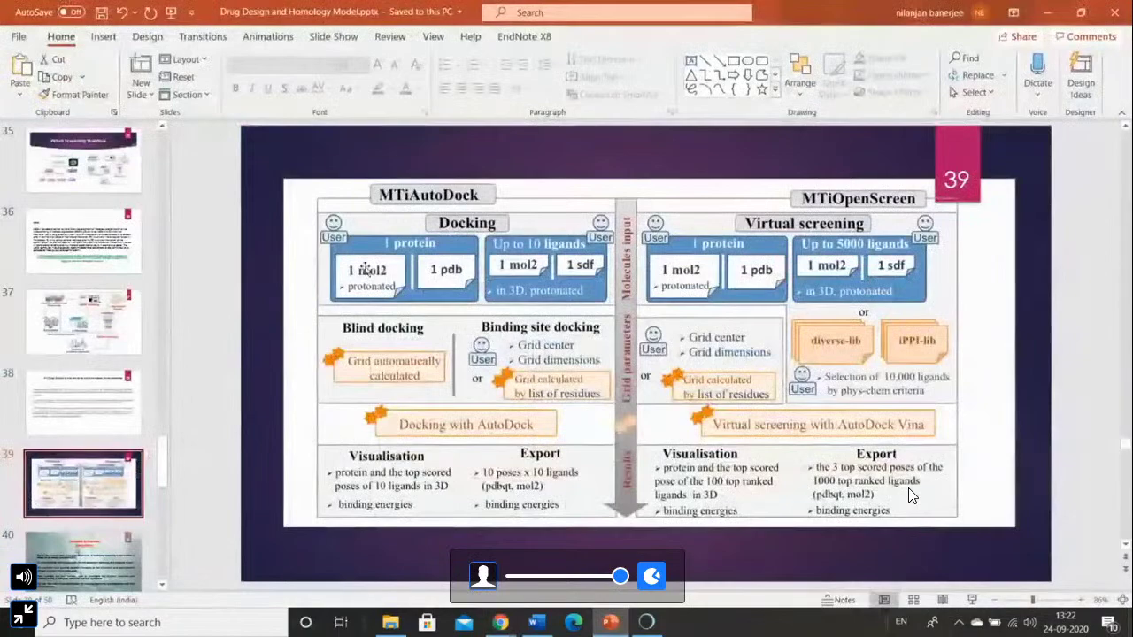
pyautogui.hotkey('shift', 'F5')
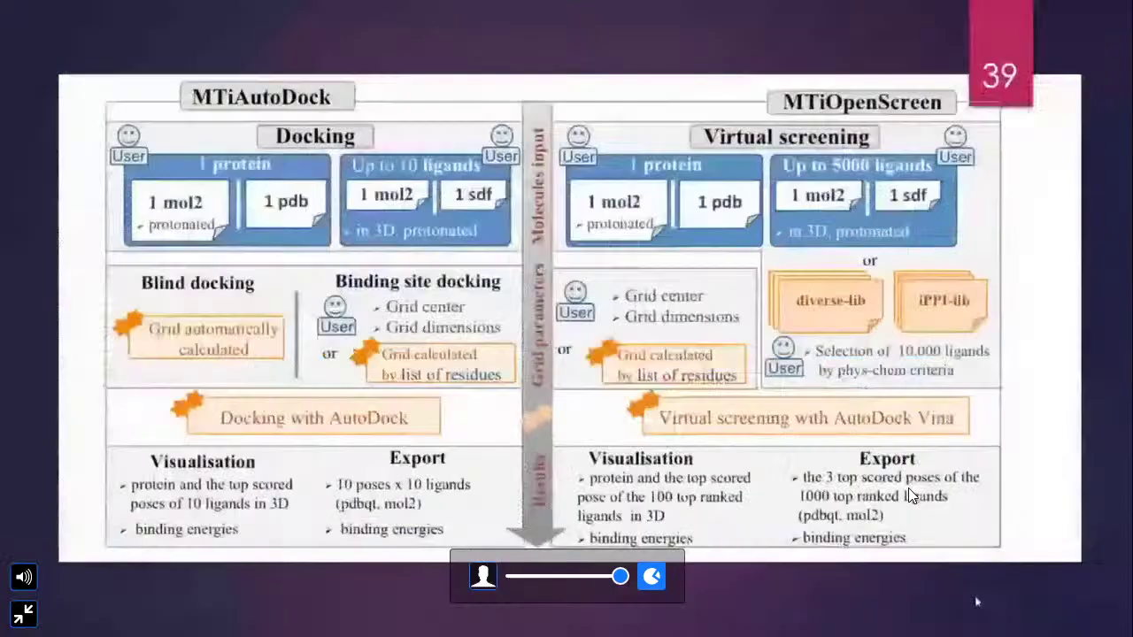
pyautogui.press('Right')
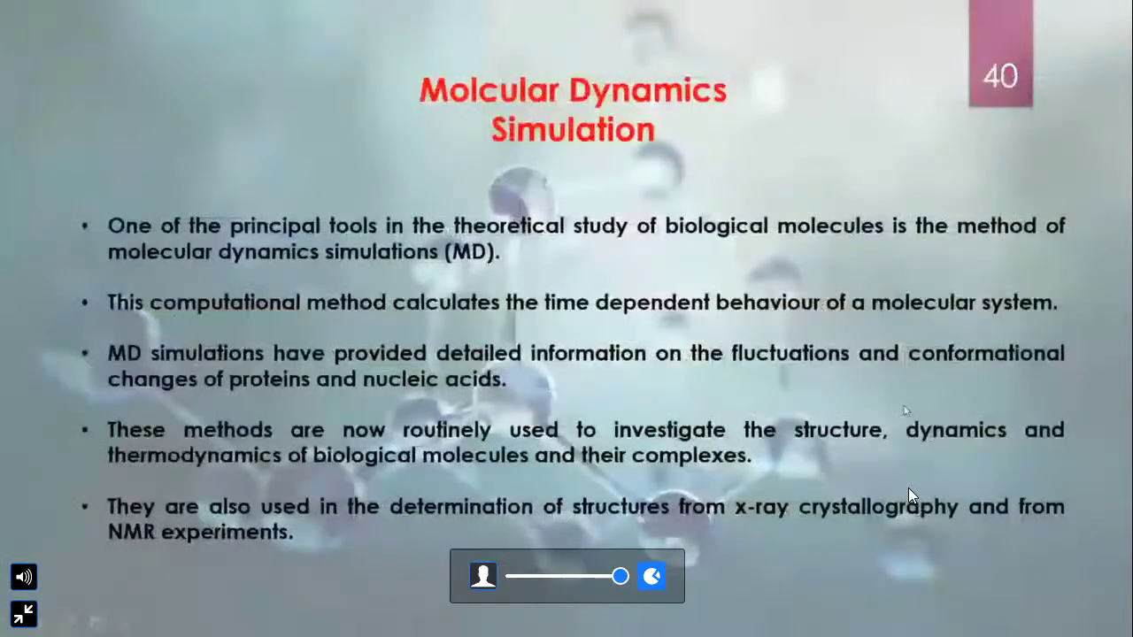
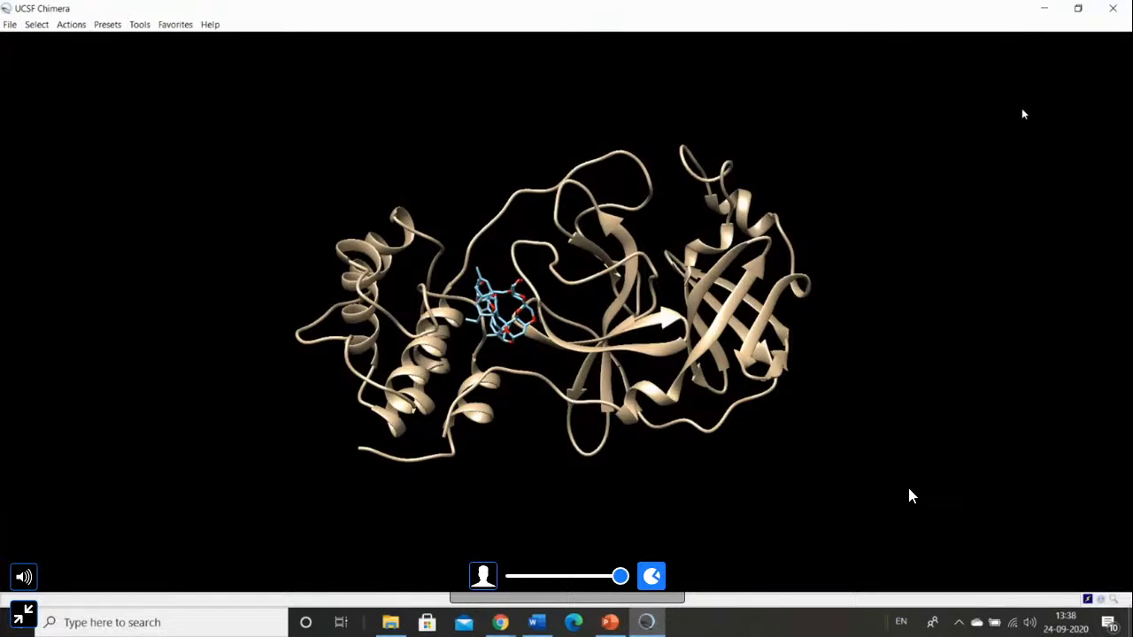
# Rotate the protein-ligand complex slightly and look through the available options for saving and exporting it
pyautogui.moveTo(504, 278); pyautogui.dragTo(557, 269)
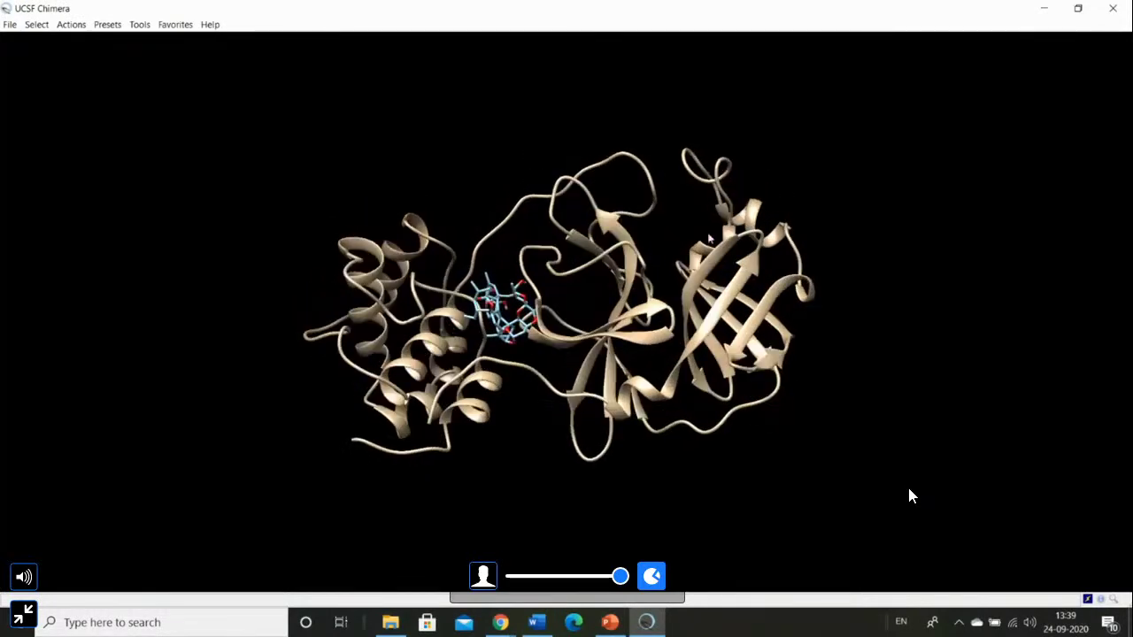
pyautogui.moveTo(517, 207)
pyautogui.click(10, 25)
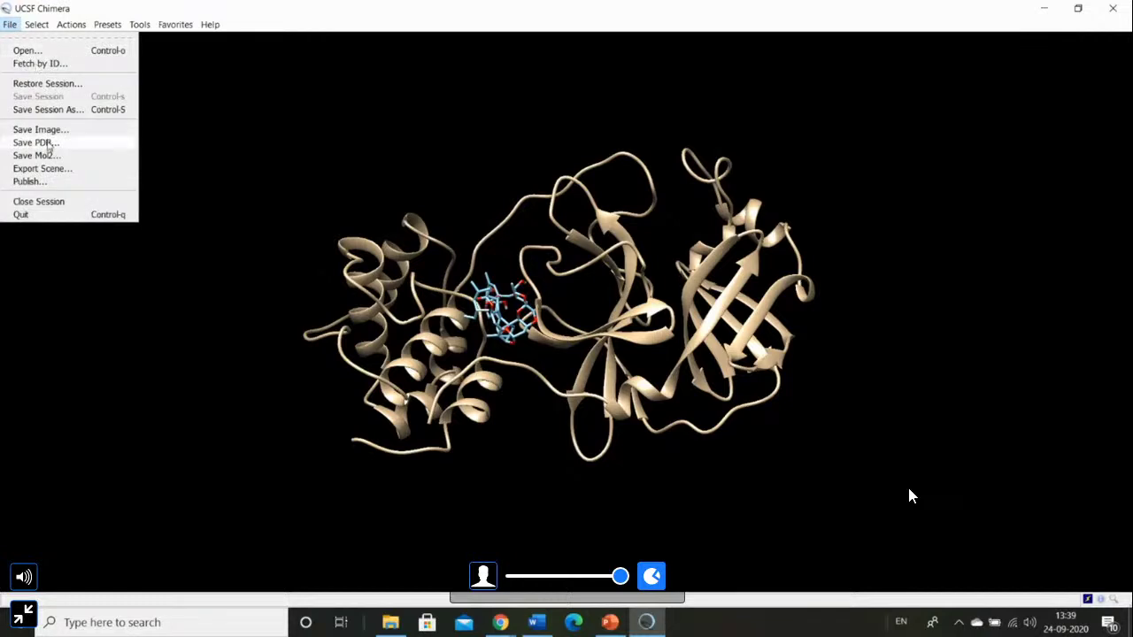
pyautogui.moveTo(41, 24)
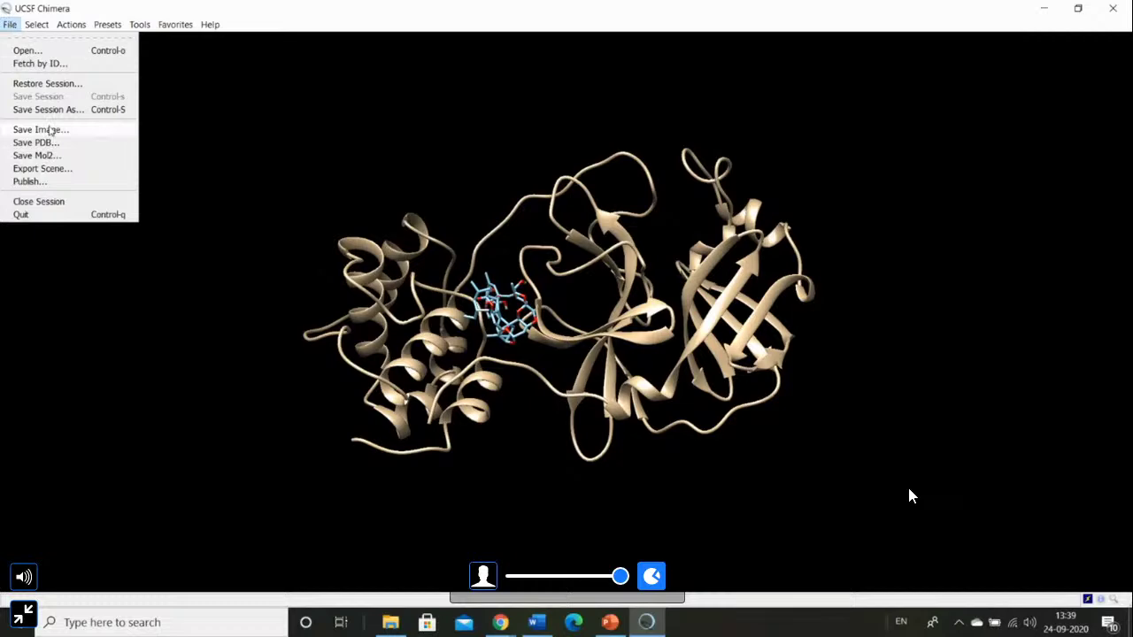
pyautogui.click(624, 547)
# Select chain A of the protein and identify the unselected ligand's atoms beside it
pyautogui.scroll(5, 624, 547)
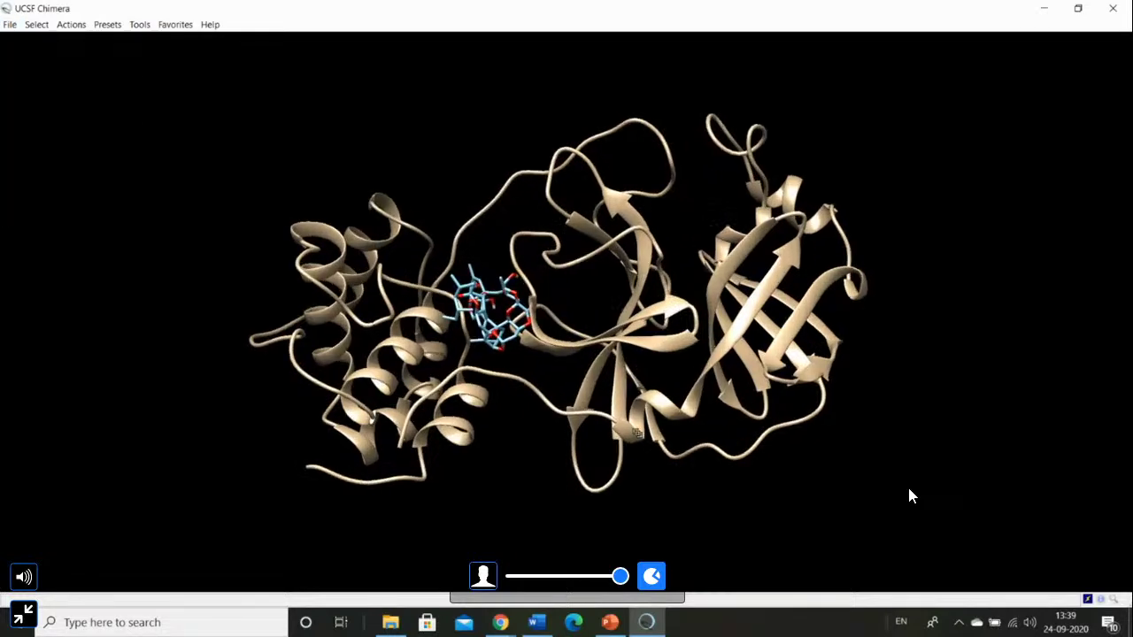
pyautogui.moveTo(624, 547); pyautogui.dragTo(91, 88)
pyautogui.click(36, 24)
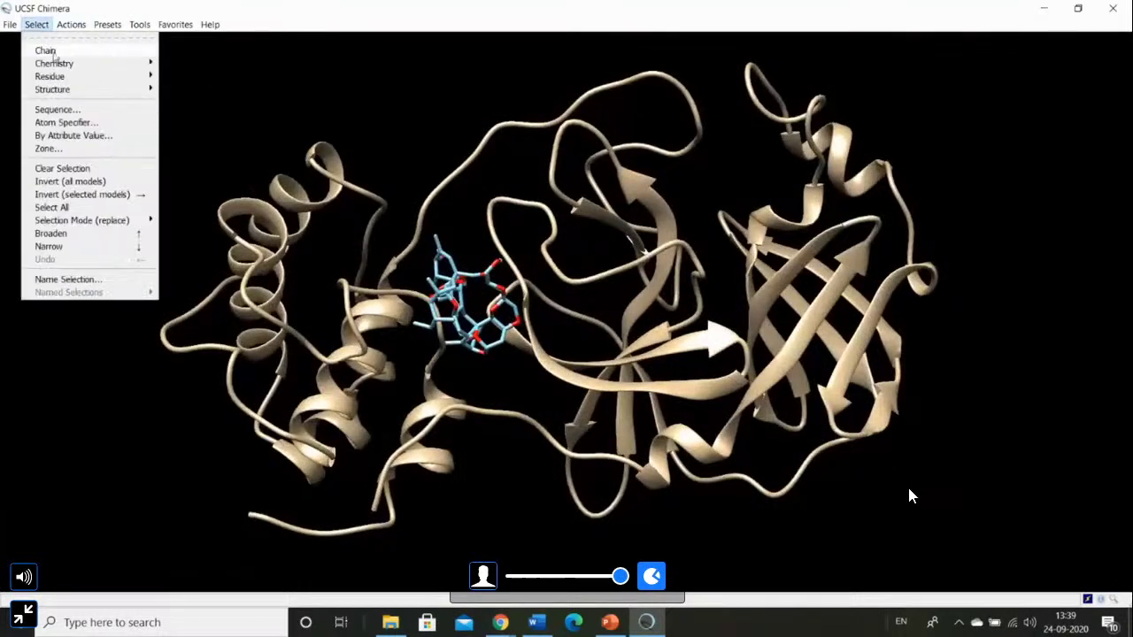
pyautogui.moveTo(55, 53)
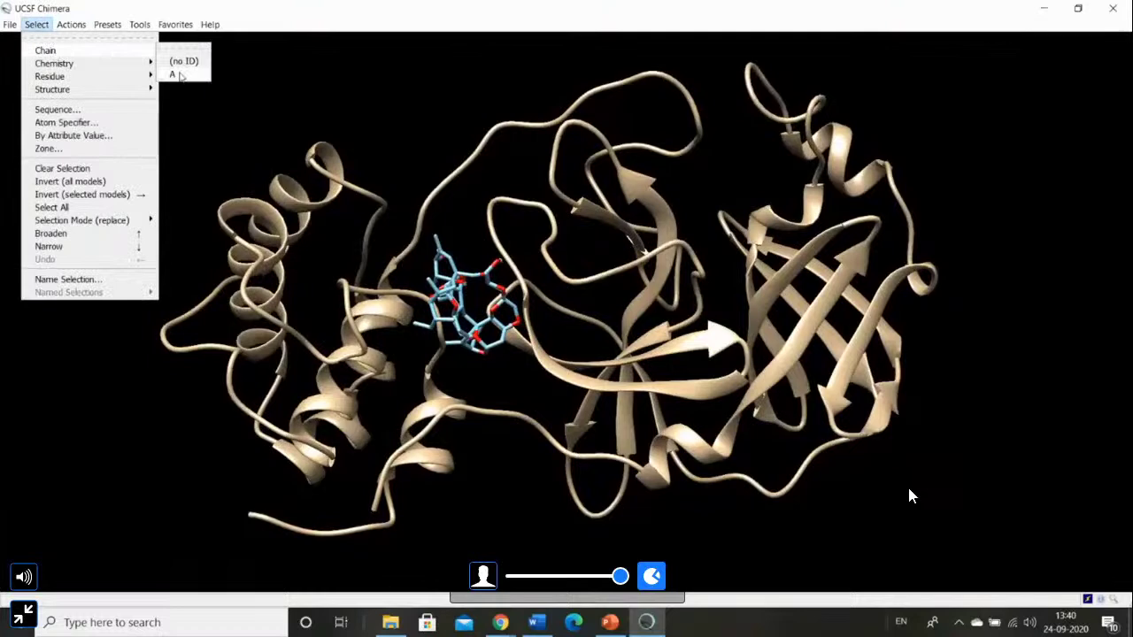
pyautogui.click(180, 76)
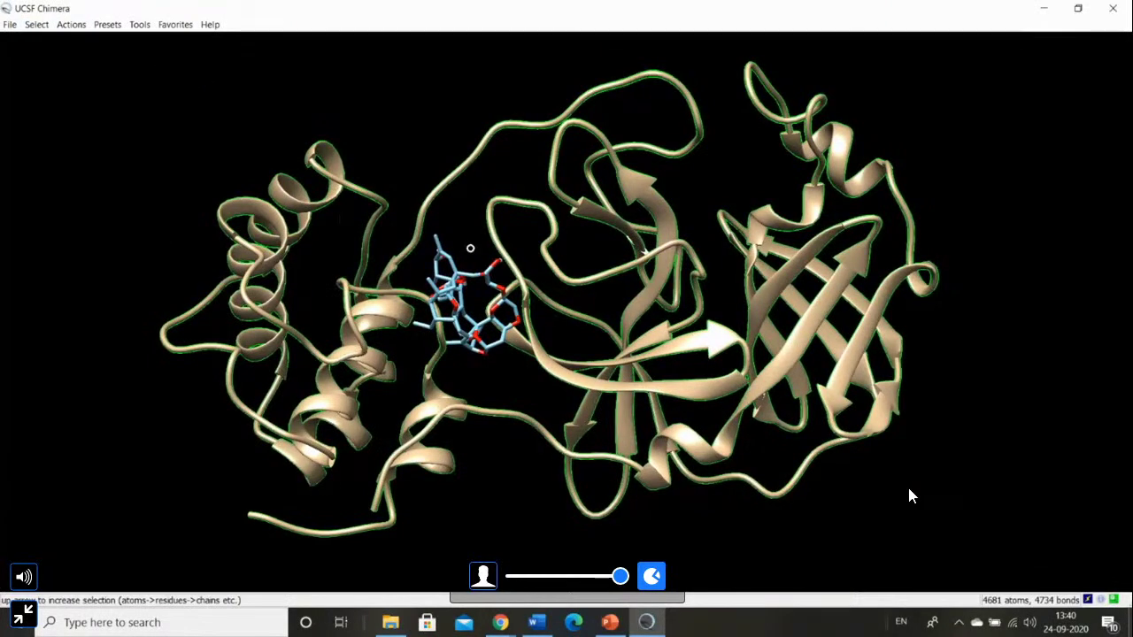
pyautogui.click(36, 25)
pyautogui.moveTo(76, 50)
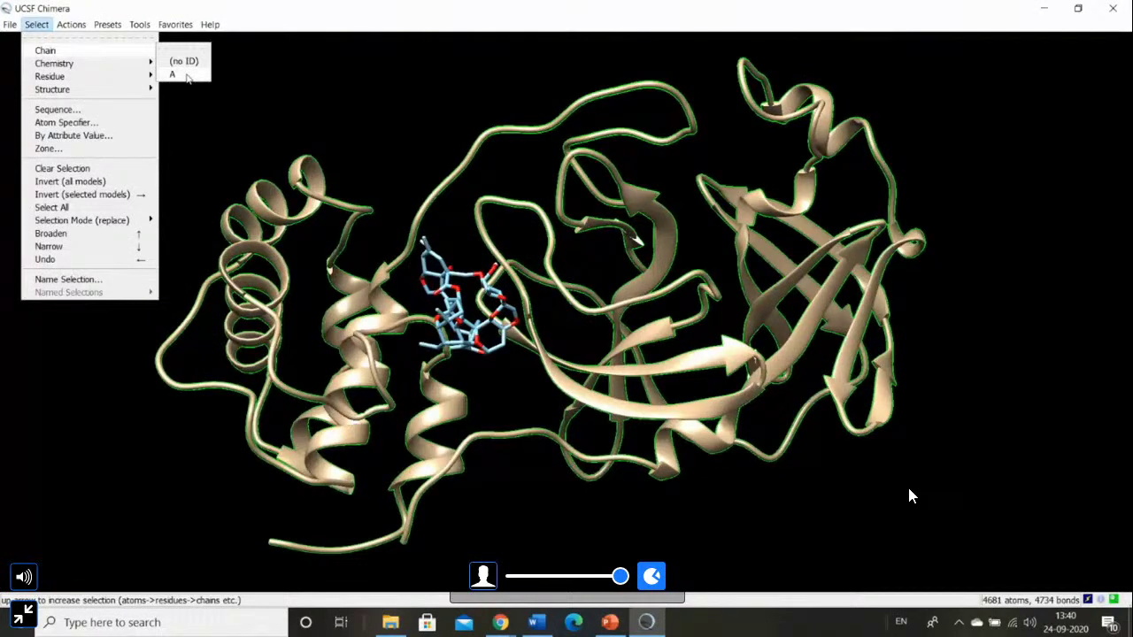
pyautogui.click(185, 74)
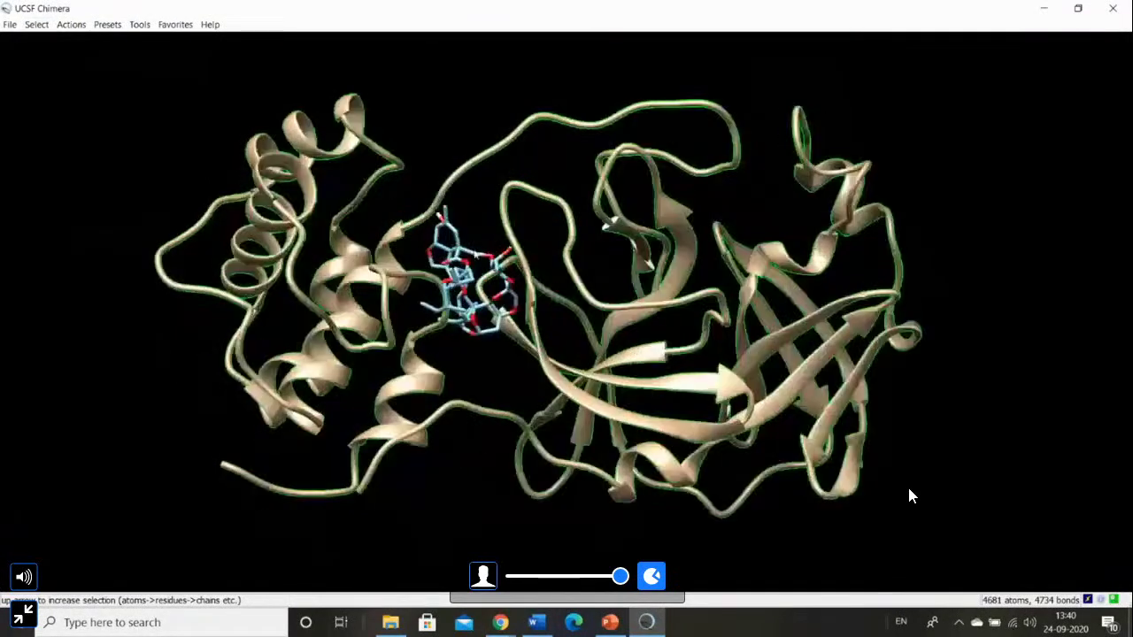
pyautogui.moveTo(463, 257)
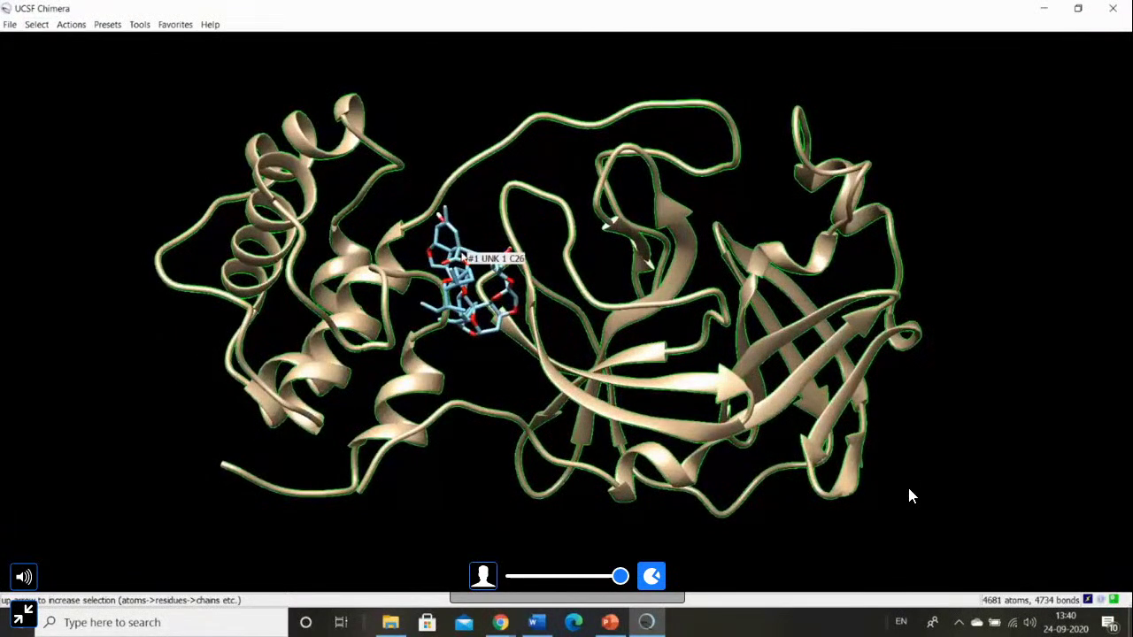
pyautogui.moveTo(452, 225)
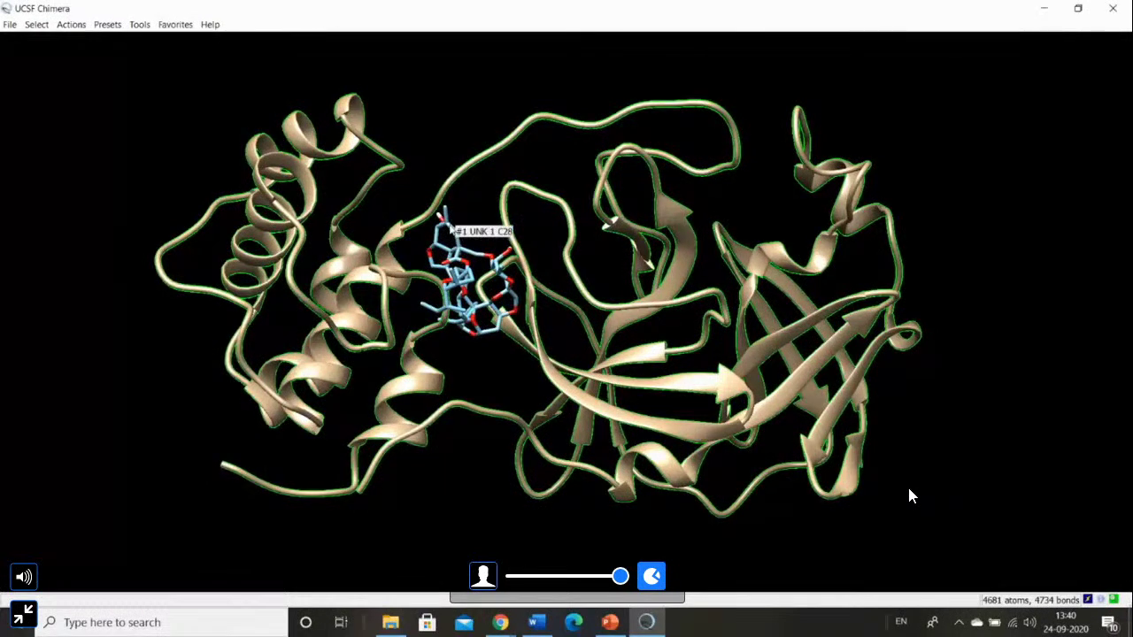
# Select the docked ligand by its residue name UNK
pyautogui.click(36, 24)
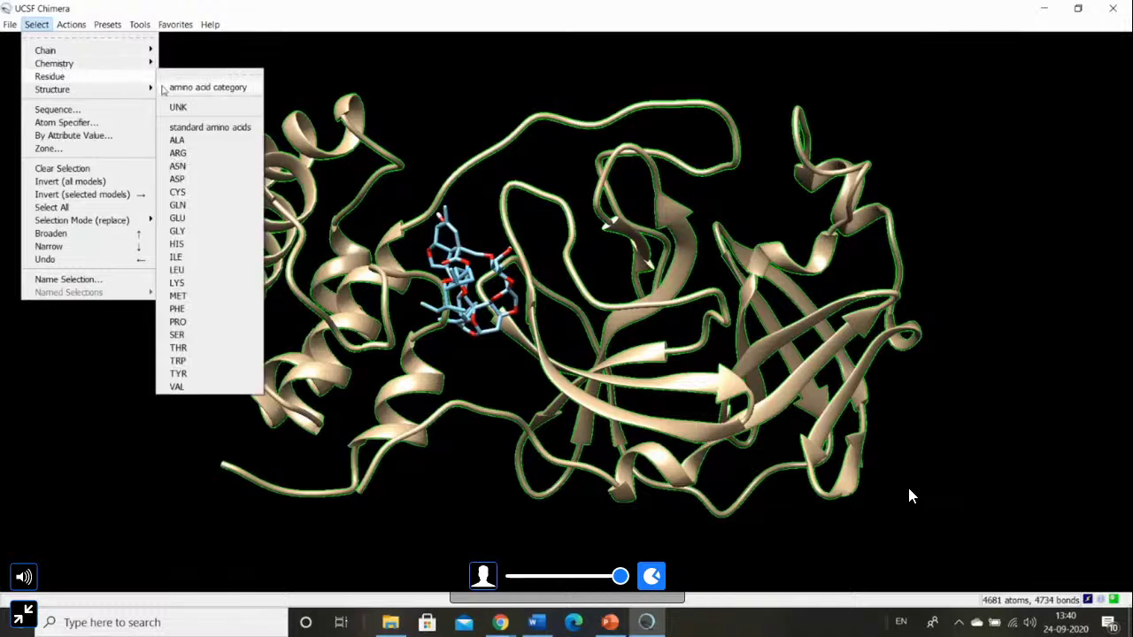
pyautogui.moveTo(62, 81)
pyautogui.moveTo(201, 90)
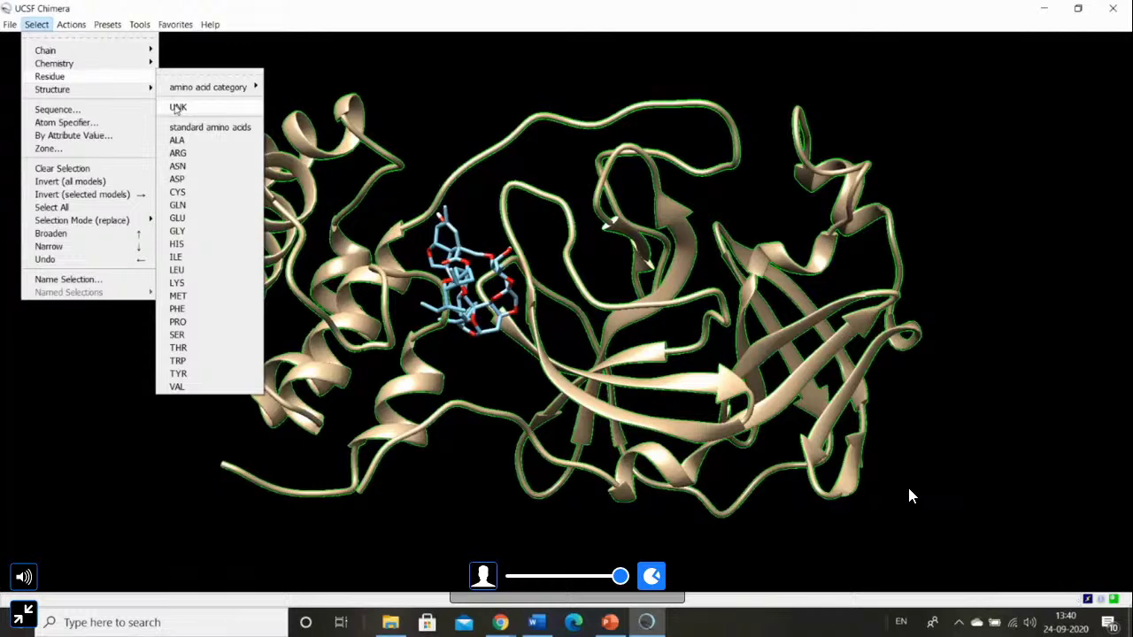
pyautogui.click(176, 108)
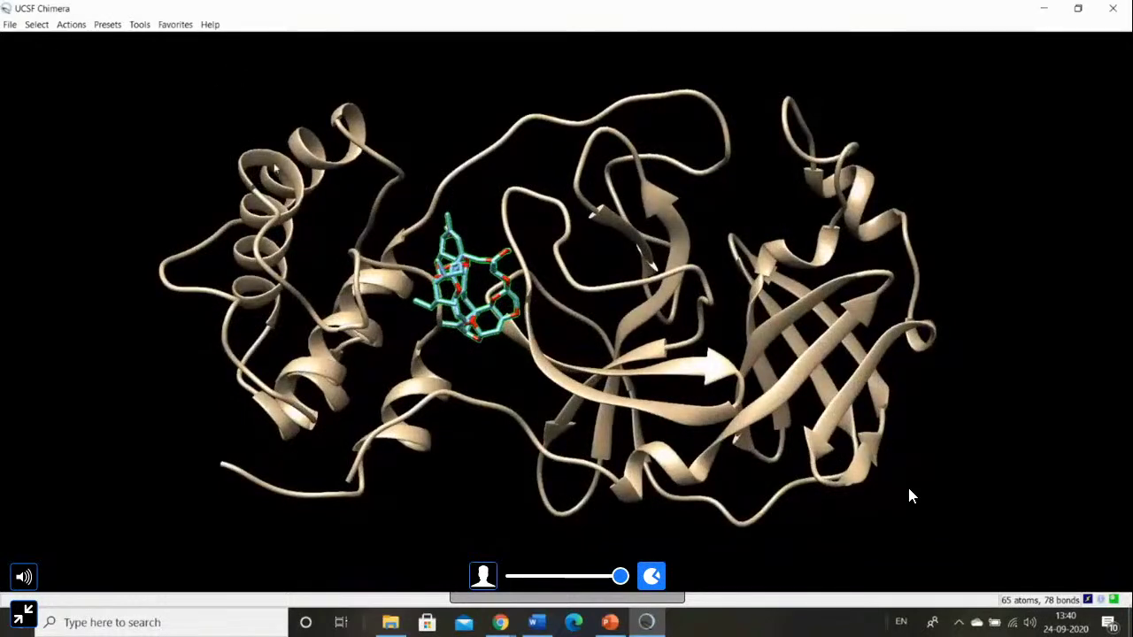
# Look through the atom and bond display and deletion options for the selected ligand, and view the complex from another angle
pyautogui.click(37, 25)
pyautogui.moveTo(72, 26)
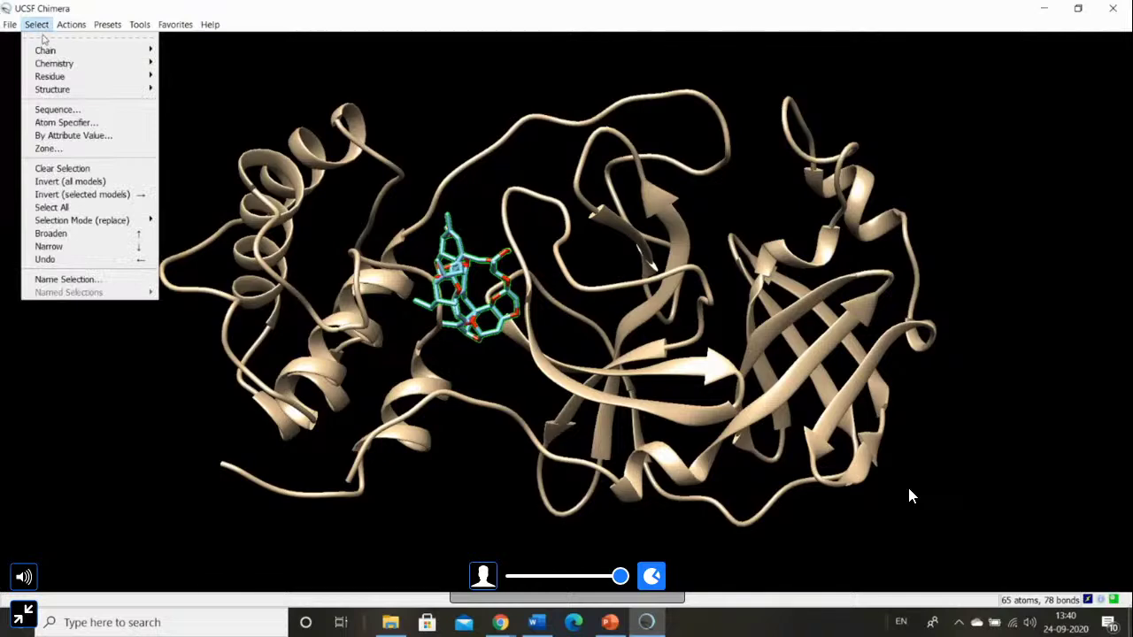
pyautogui.click(73, 25)
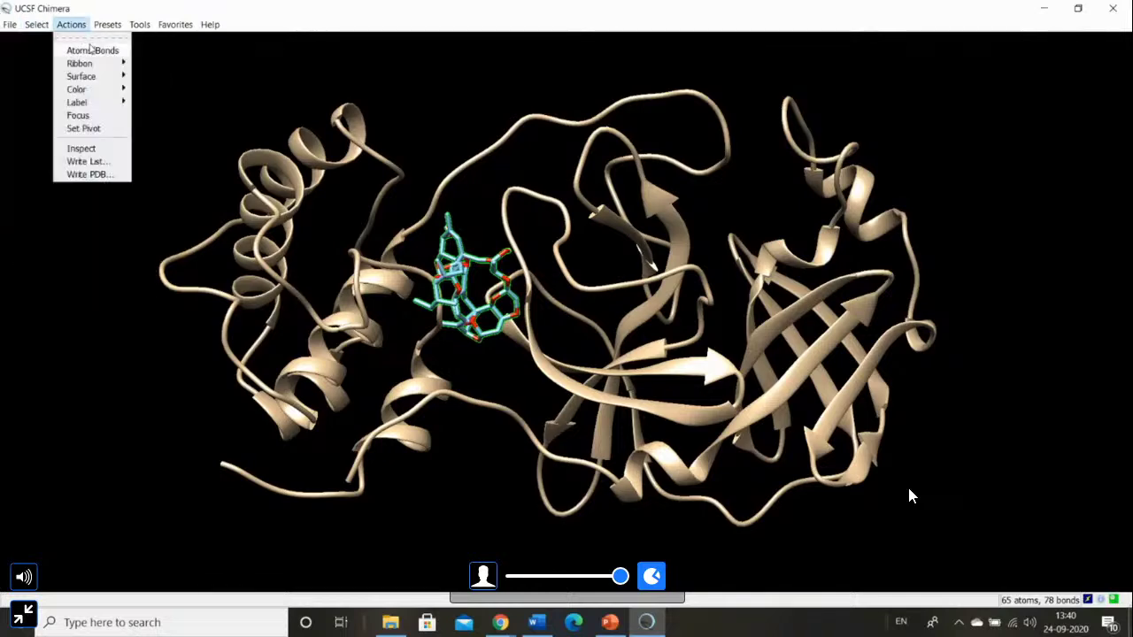
pyautogui.moveTo(91, 50)
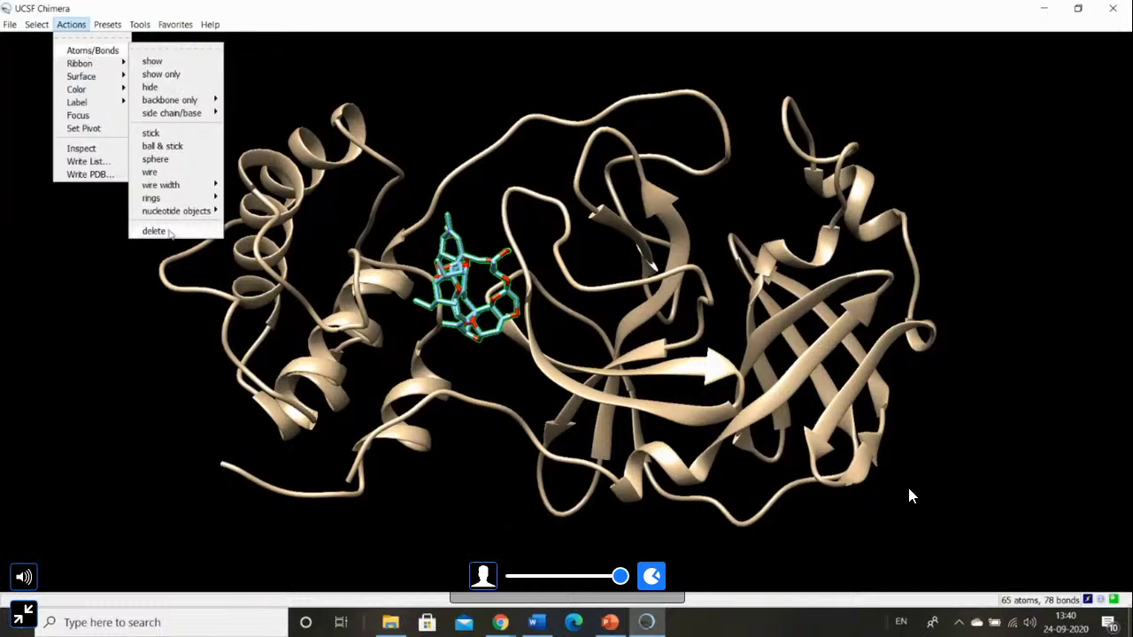
pyautogui.click(527, 174)
pyautogui.scroll(-5, 593, 265)
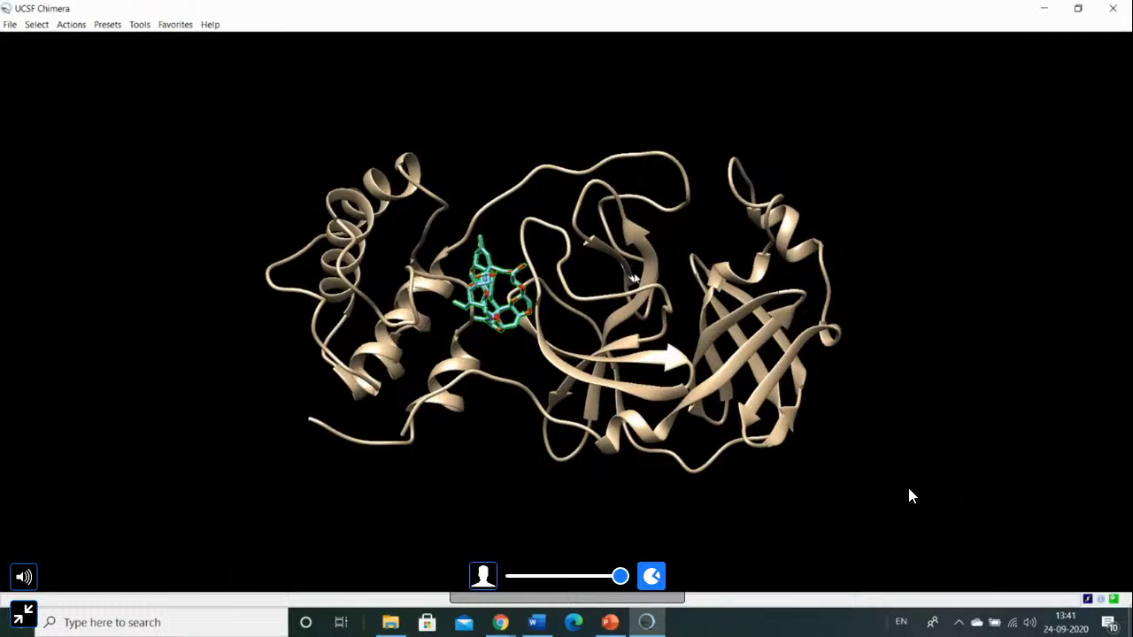
pyautogui.moveTo(377, 243); pyautogui.dragTo(283, 177)
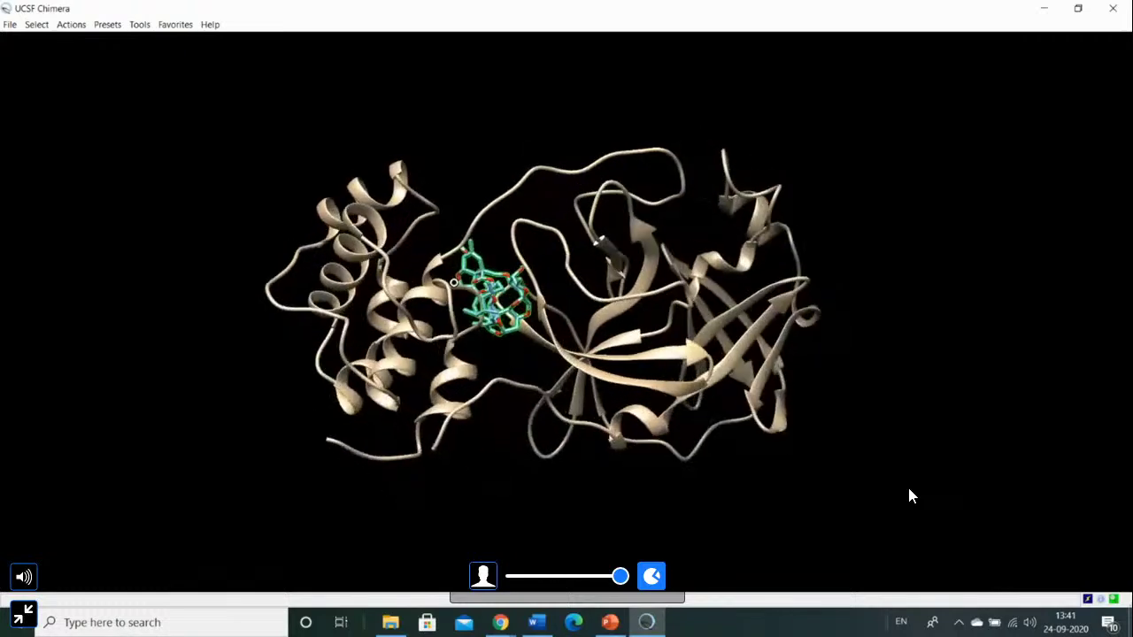
pyautogui.click(76, 26)
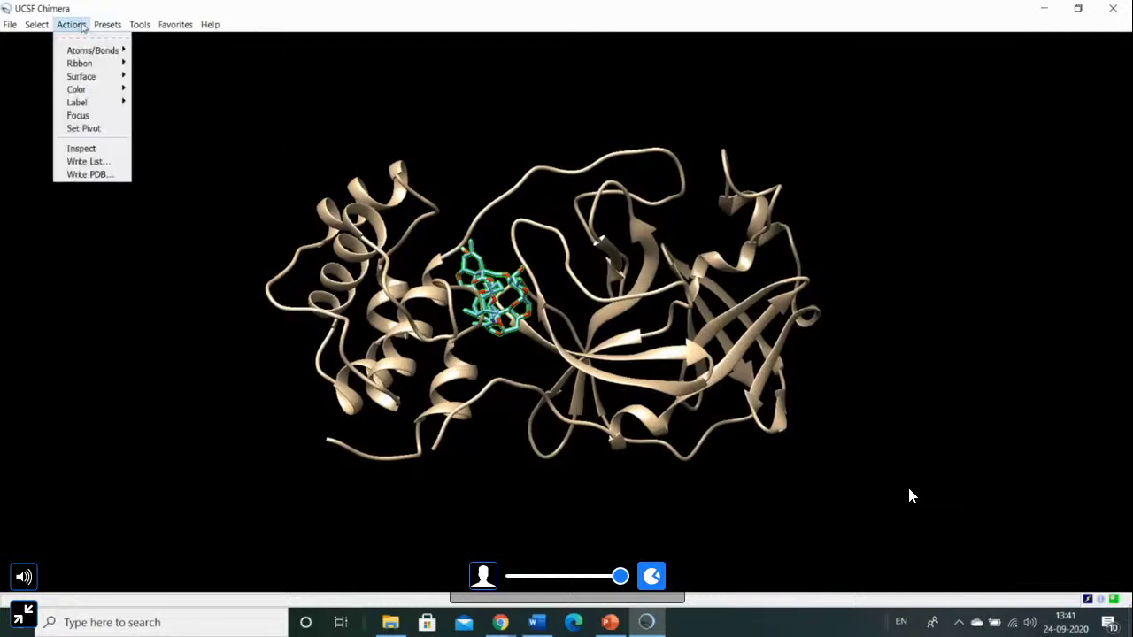
pyautogui.click(69, 25)
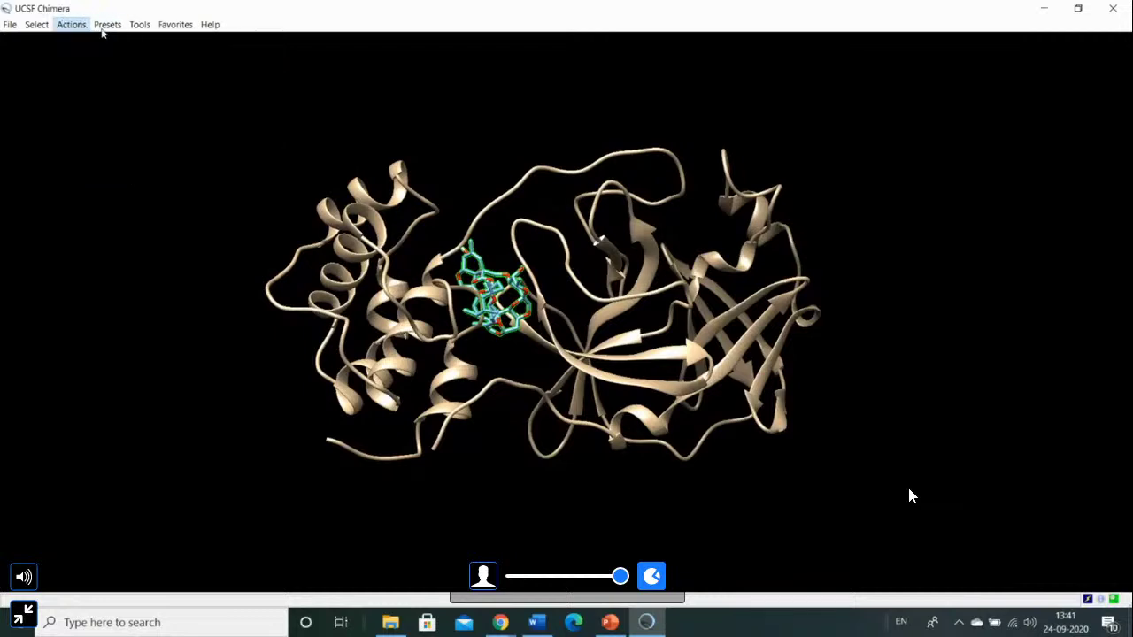
# Open the Molecular Dynamics Simulation tool for Docked_rec.pdb and Docked_lig.pdb and place its dialog beside the complex
pyautogui.click(141, 24)
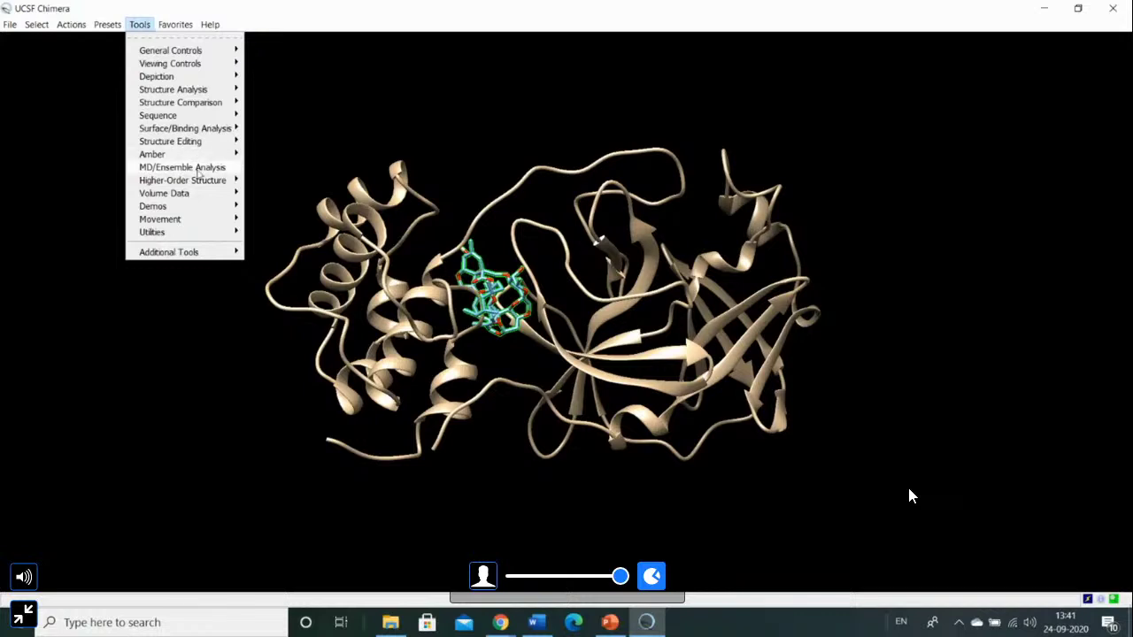
pyautogui.moveTo(200, 173)
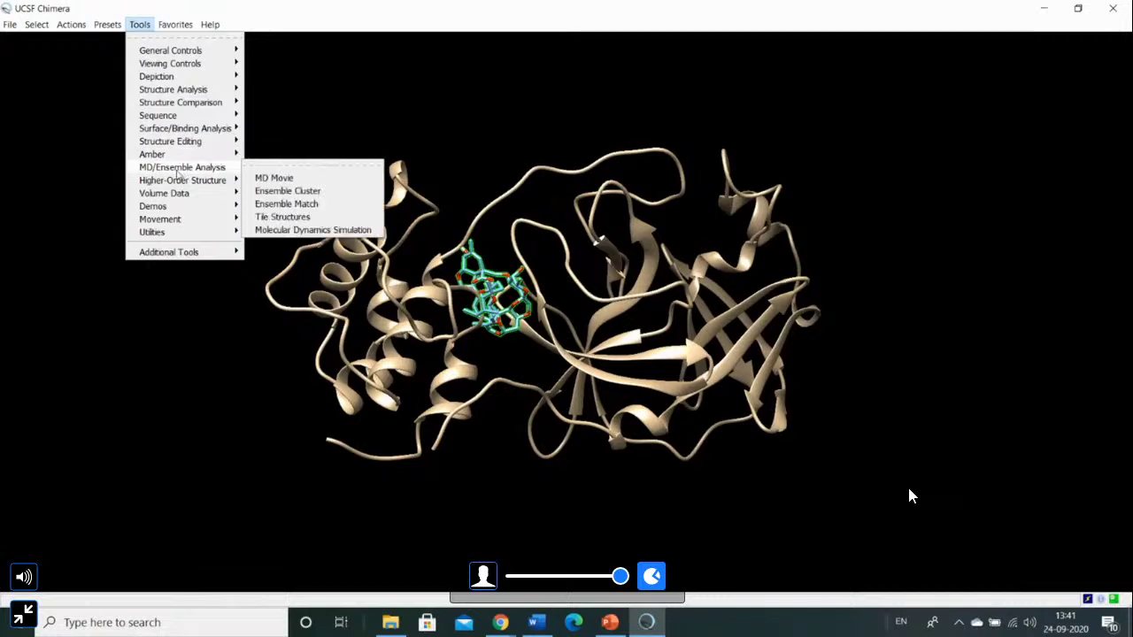
pyautogui.moveTo(180, 171)
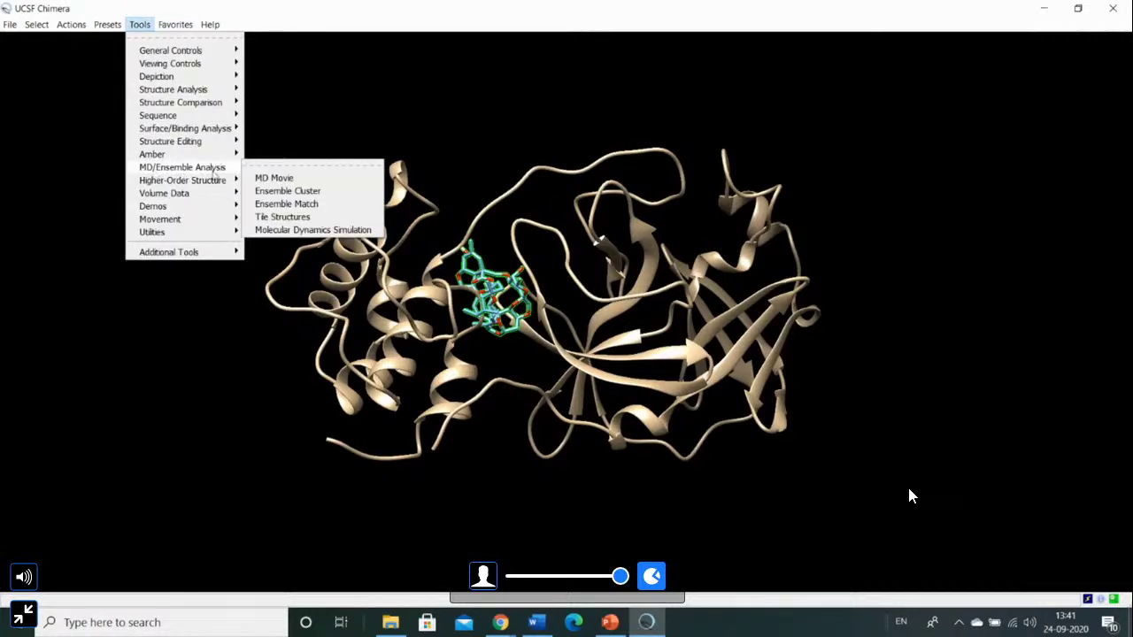
pyautogui.click(325, 233)
pyautogui.click(513, 103)
pyautogui.moveTo(646, 623)
pyautogui.click(726, 558)
pyautogui.moveTo(517, 16); pyautogui.dragTo(861, 104)
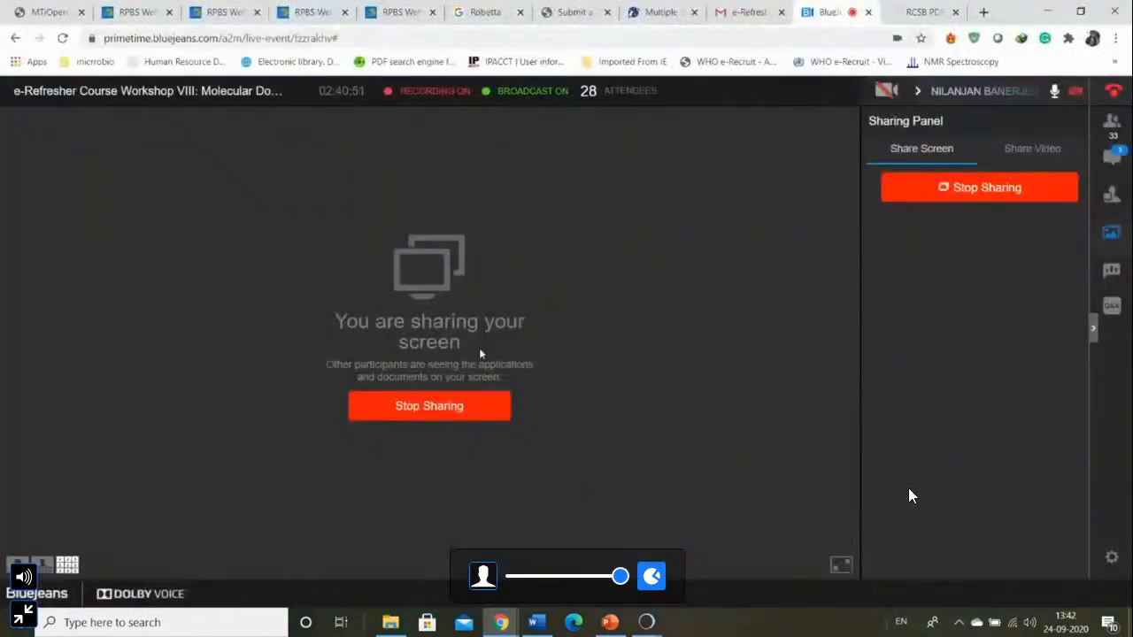
pyautogui.moveTo(649, 624)
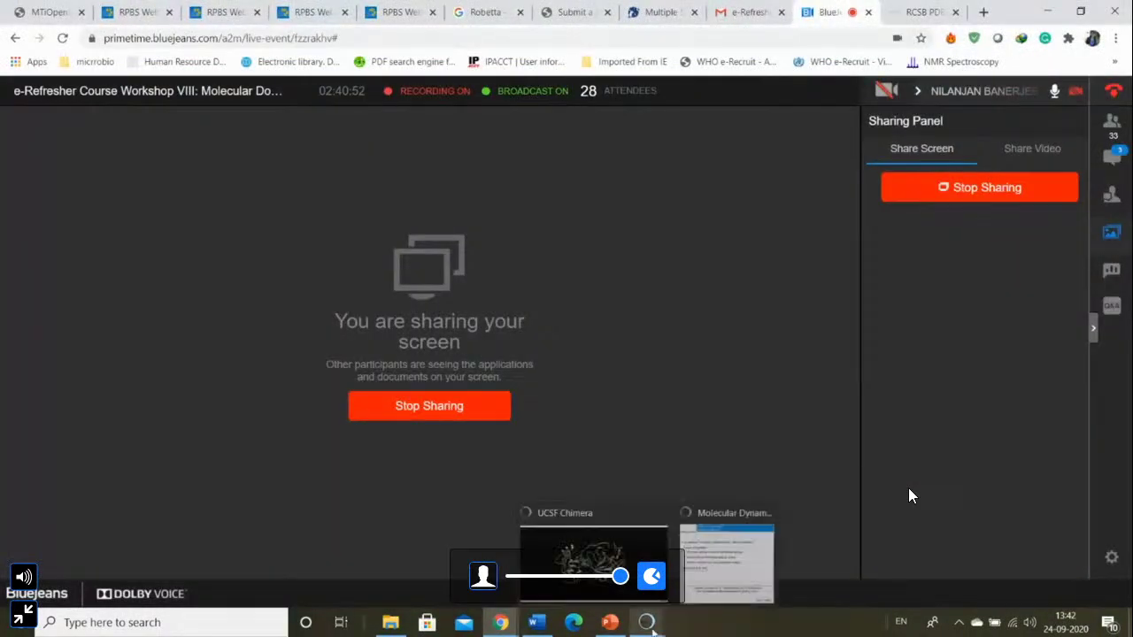
pyautogui.click(726, 549)
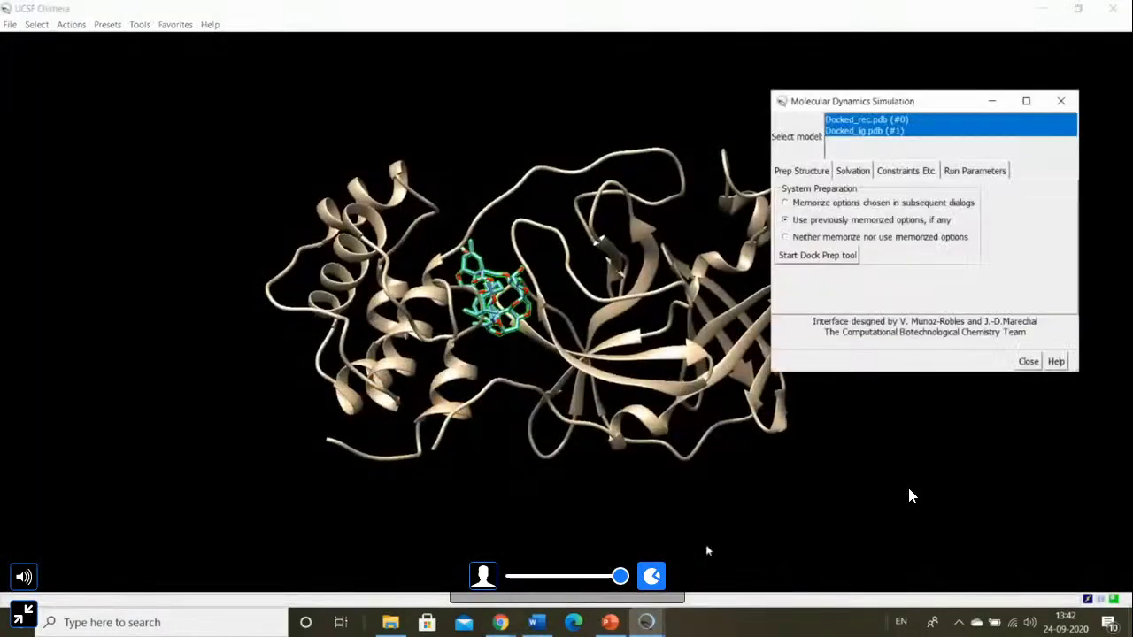
# Enable periodic boundary conditions in the solvation settings and set the box size to 10 in X, Y and Z
pyautogui.moveTo(875, 107); pyautogui.dragTo(907, 116)
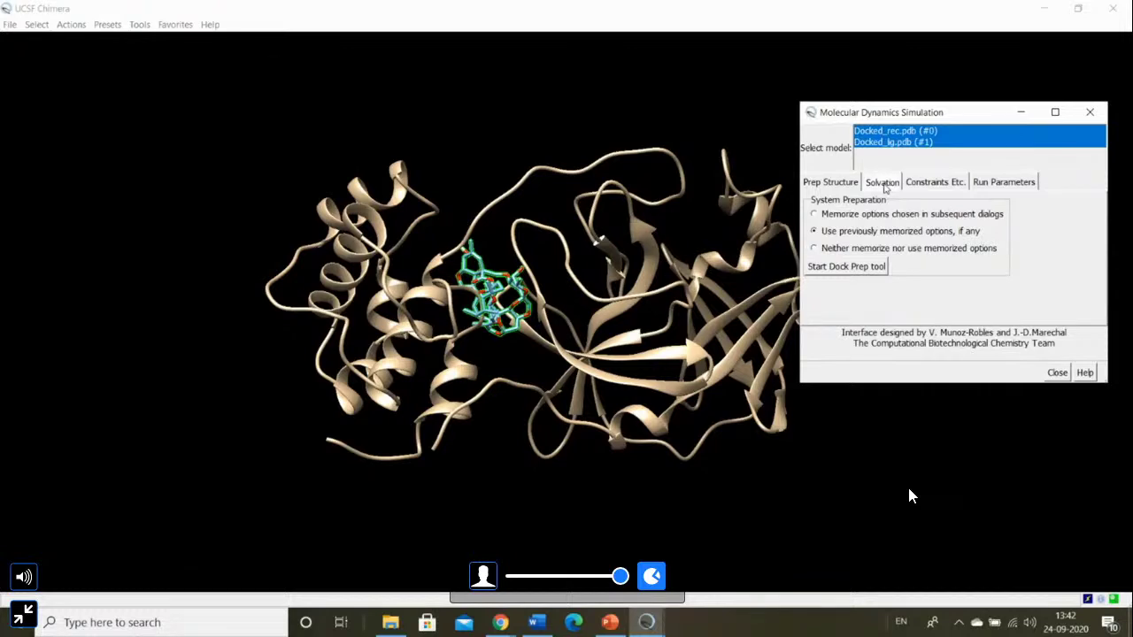
pyautogui.click(883, 186)
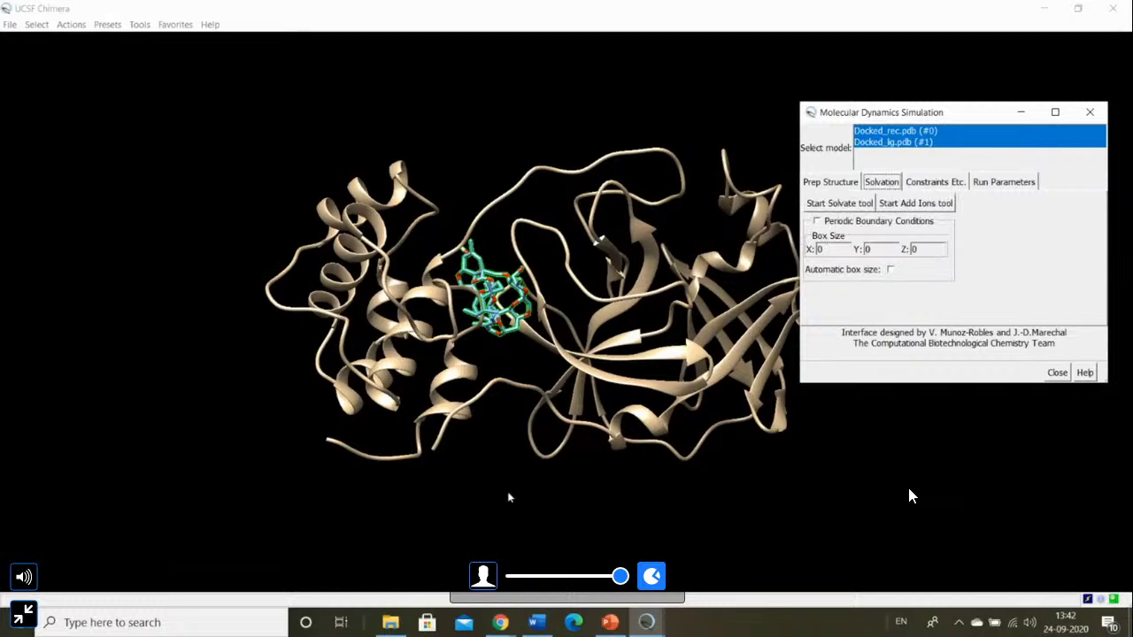
pyautogui.click(817, 222)
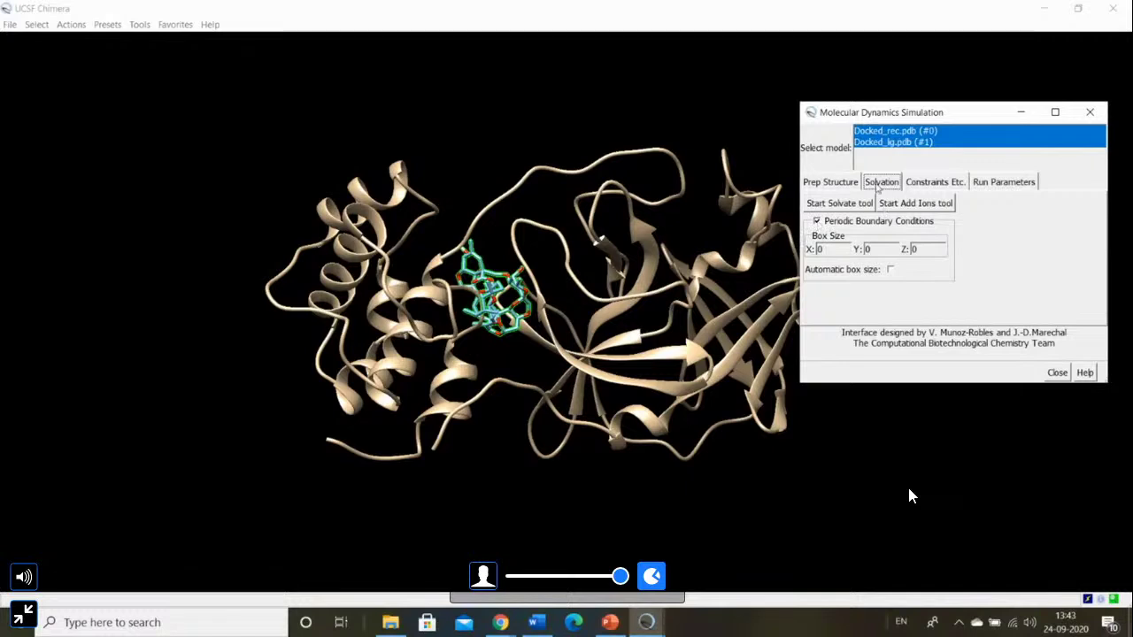
pyautogui.doubleClick(830, 249)
pyautogui.write('10')
pyautogui.doubleClick(872, 248)
pyautogui.write('10')
pyautogui.press('Tab')
pyautogui.write('10')
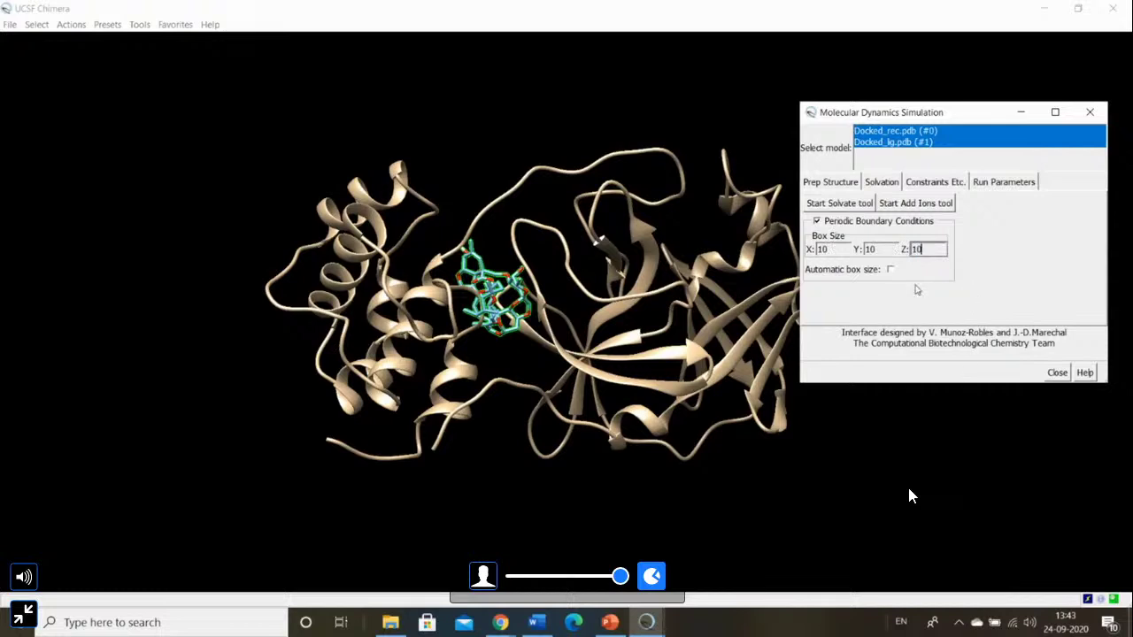
# Solvate both docked models using the Box method, the TIP3PBOX solvent model and a box size of 10
pyautogui.click(842, 204)
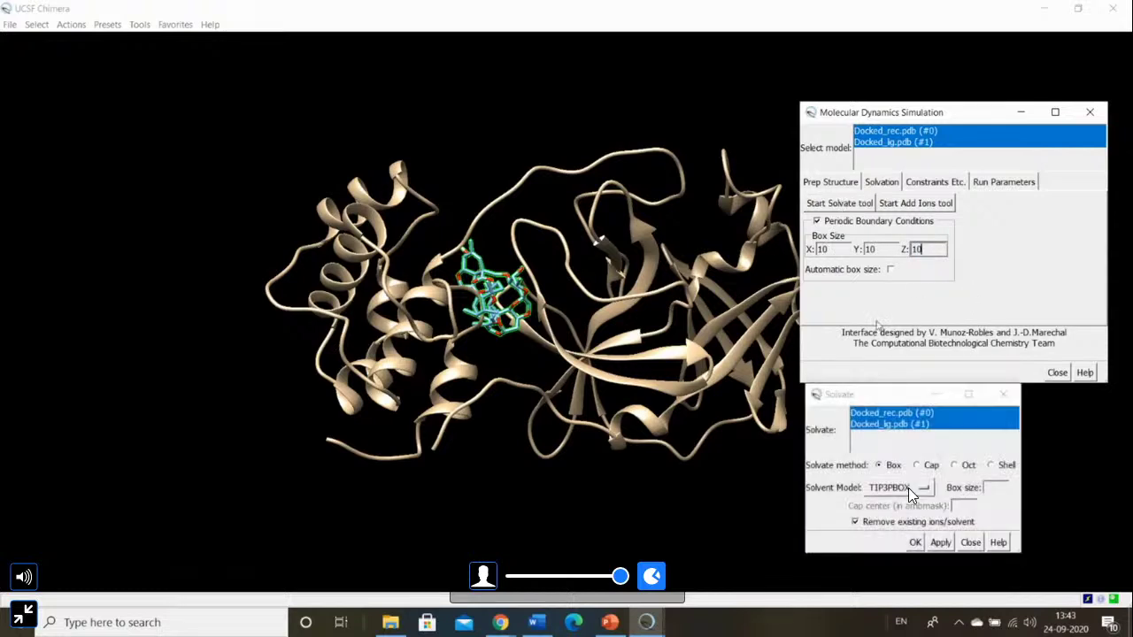
pyautogui.moveTo(885, 399); pyautogui.dragTo(759, 285)
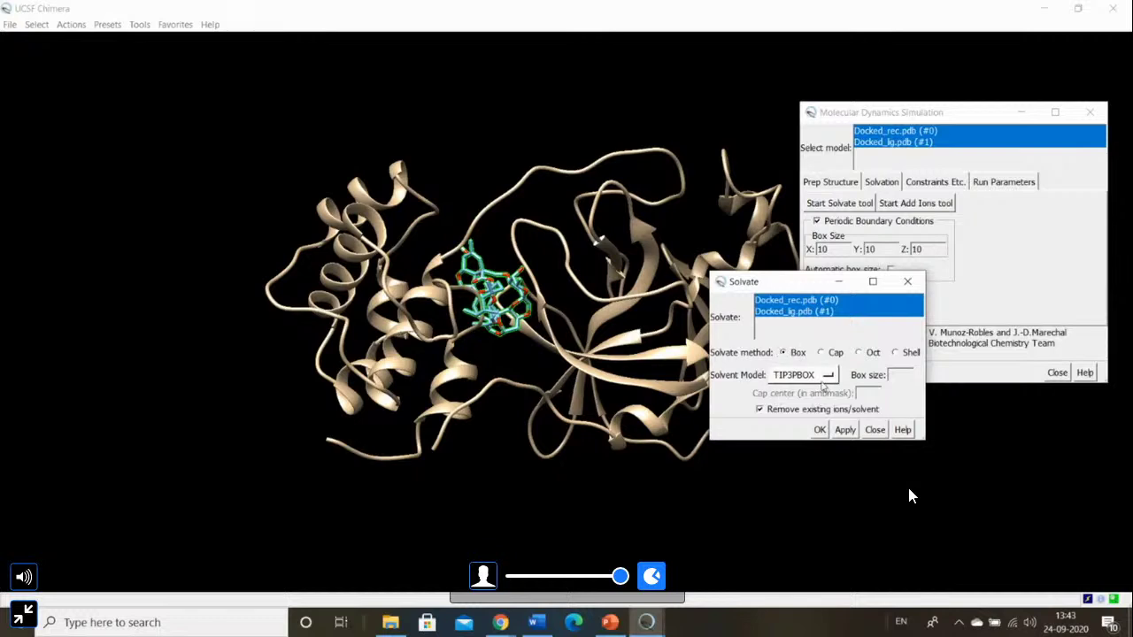
pyautogui.click(823, 385)
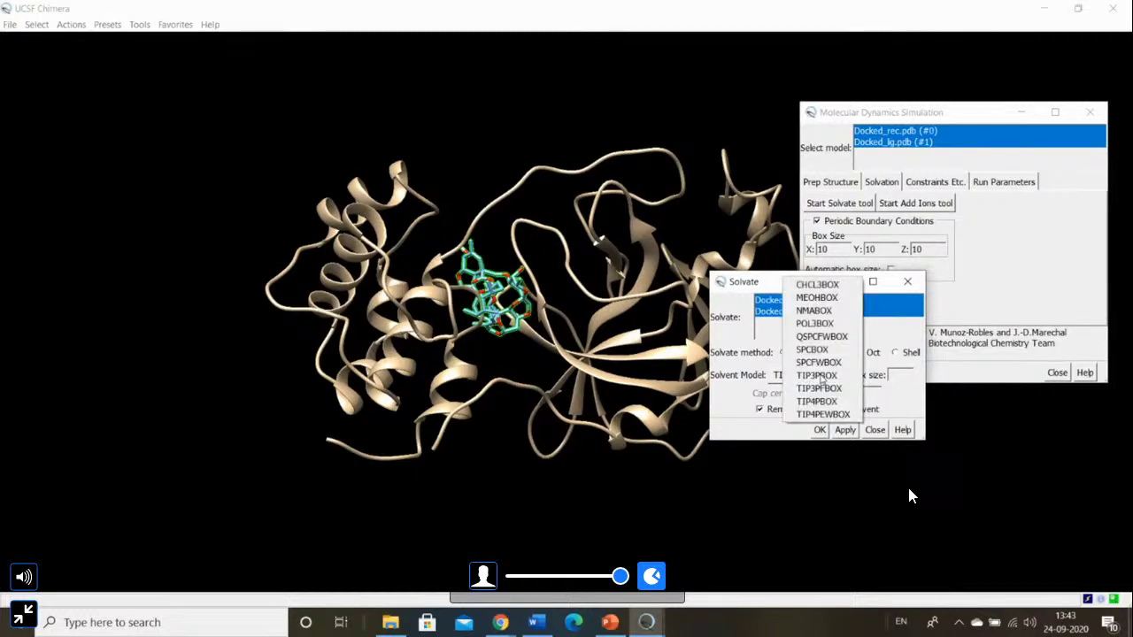
pyautogui.click(816, 375)
pyautogui.click(807, 378)
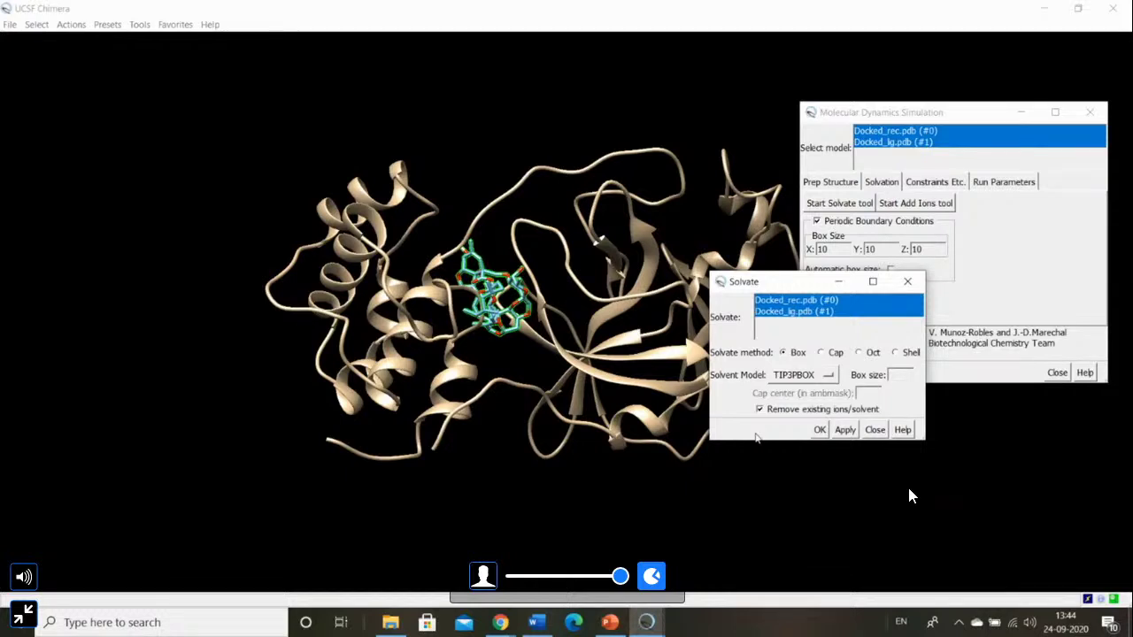
pyautogui.click(895, 378)
pyautogui.write('10')
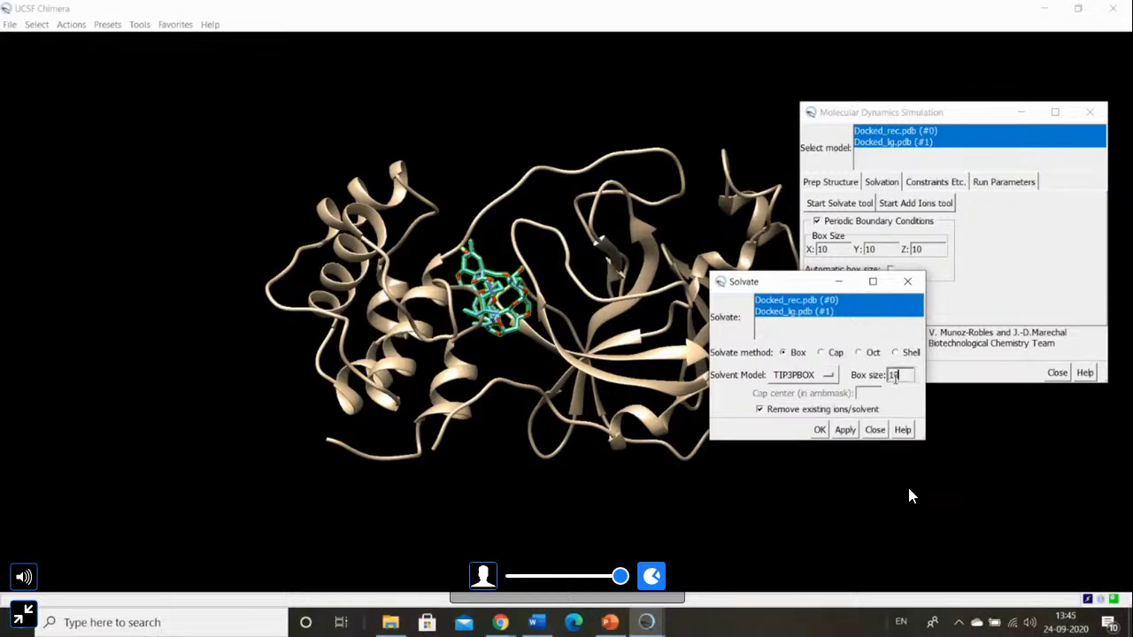
pyautogui.click(820, 430)
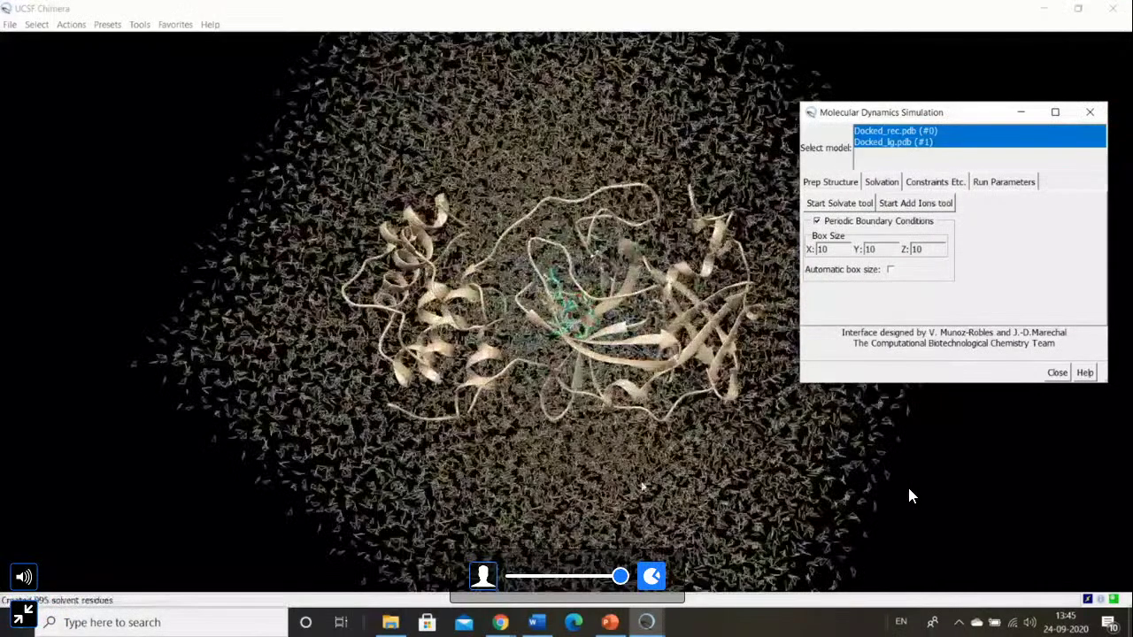
pyautogui.click(912, 495)
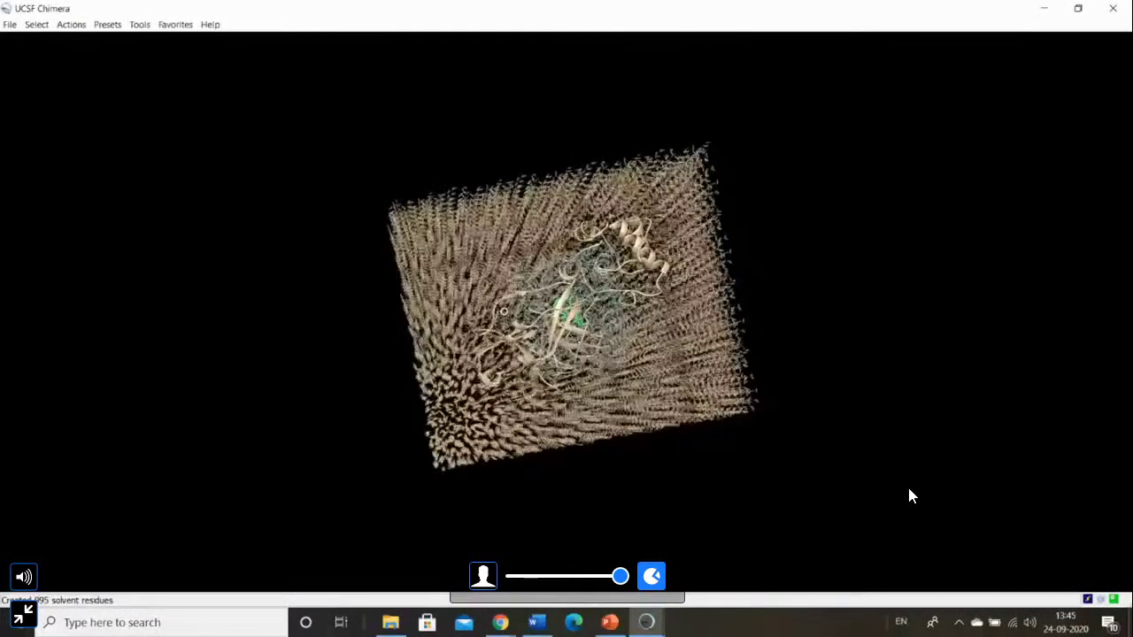
# Inspect the solvated protein-ligand complex and bring the Molecular Dynamics Simulation dialog back into view beside it
pyautogui.moveTo(508, 332)
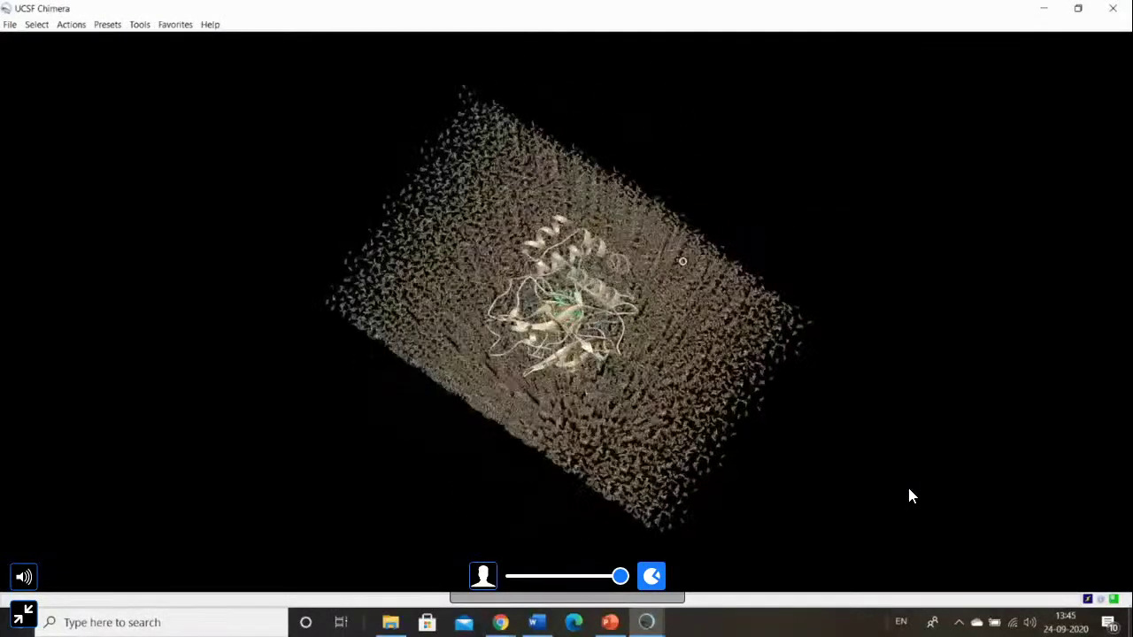
pyautogui.press('super+t')
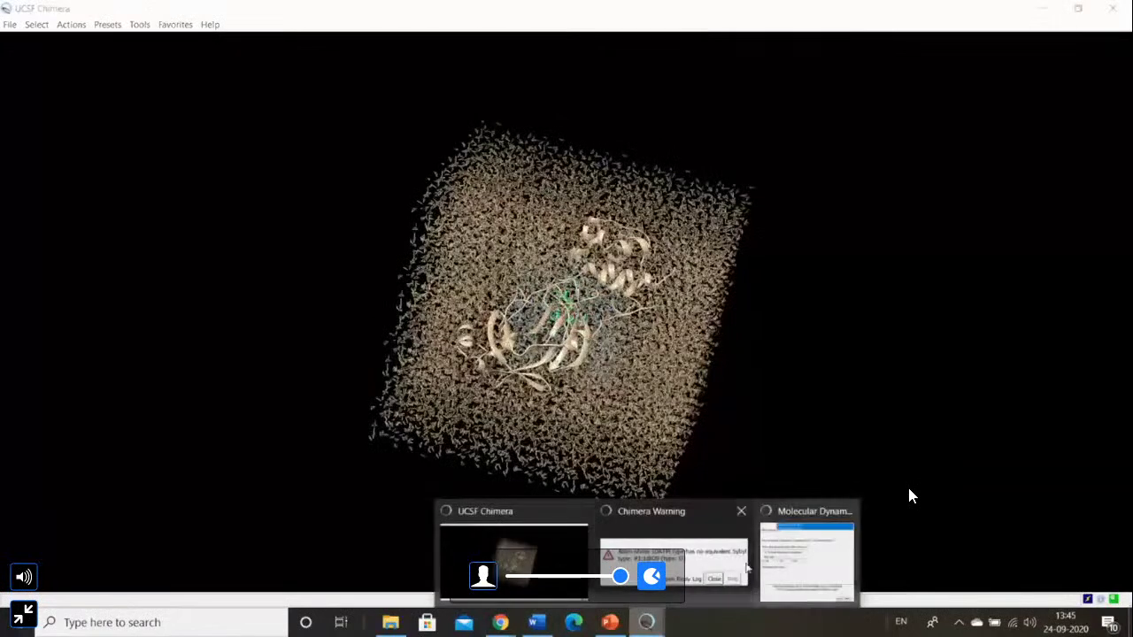
pyautogui.press('Return')
pyautogui.click(193, 107)
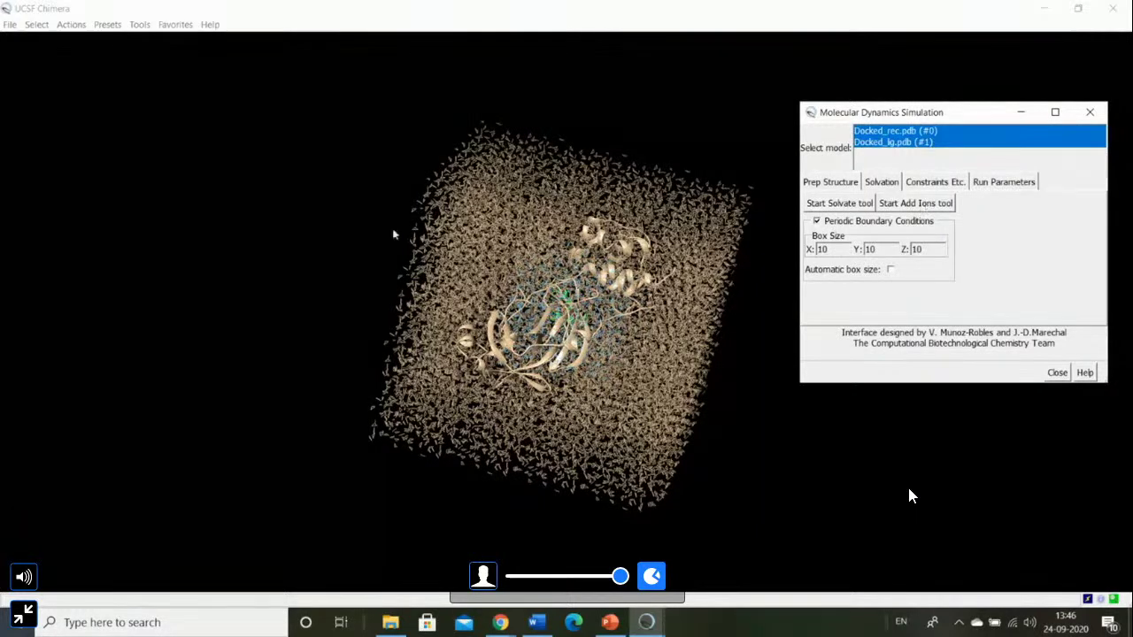
pyautogui.moveTo(567, 320)
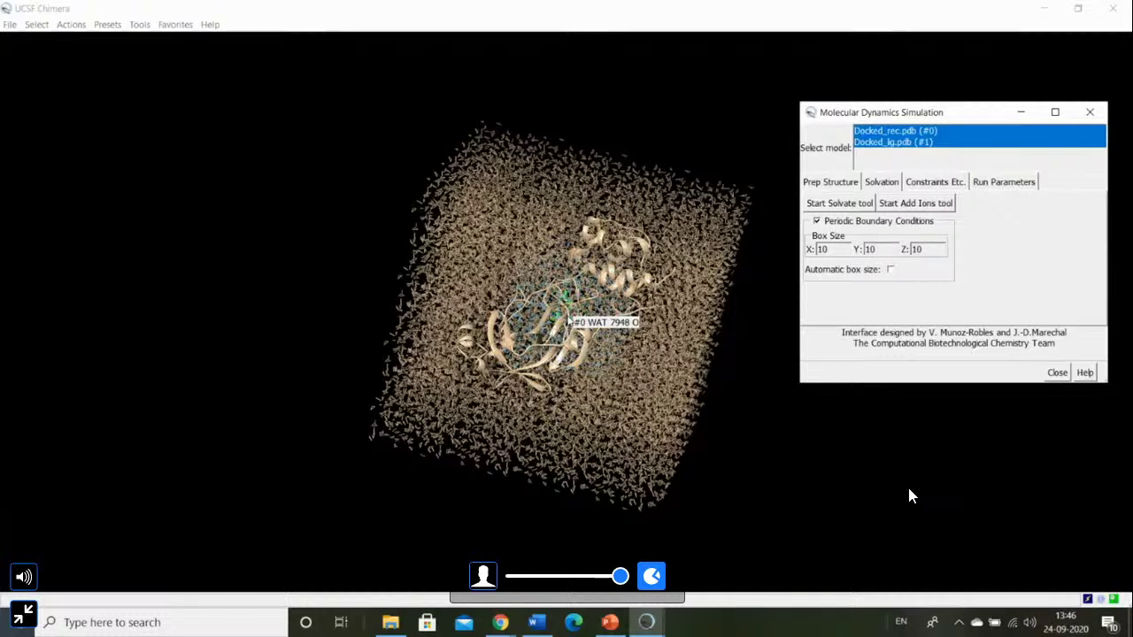
# Try the cutoff electrostatic interaction method with a distance of 4 Å in the force field options
pyautogui.click(937, 183)
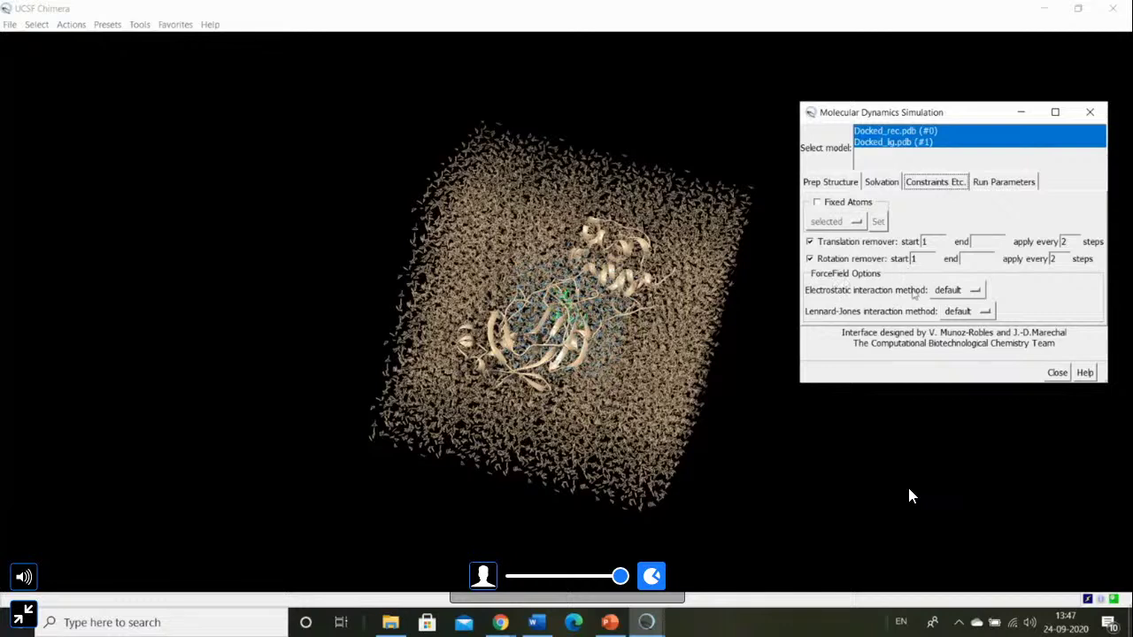
pyautogui.click(964, 296)
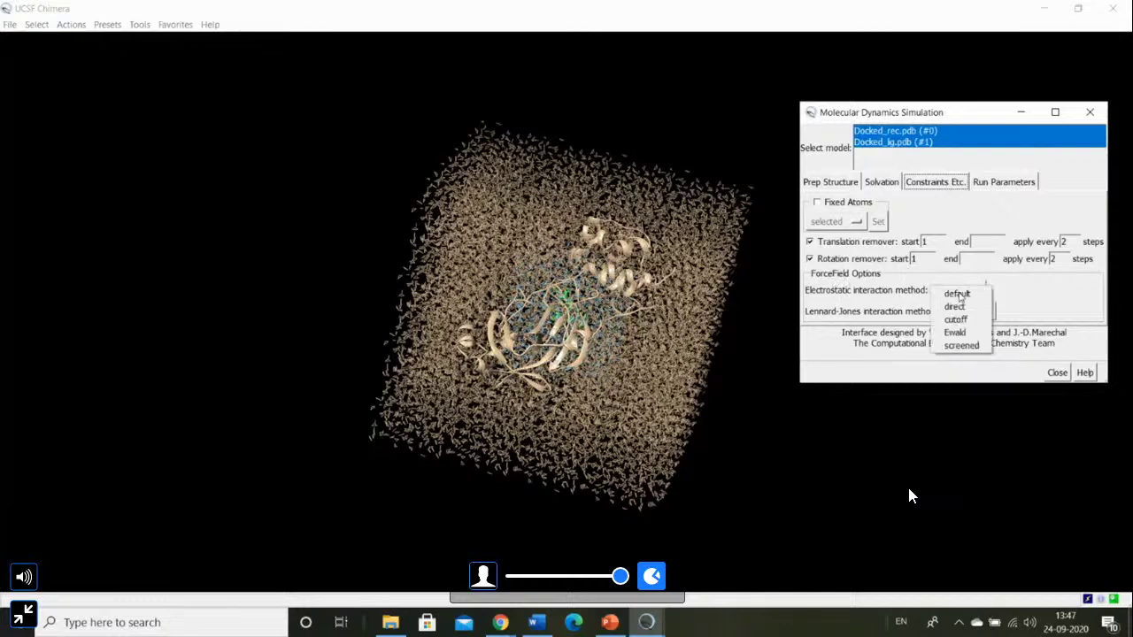
pyautogui.click(955, 319)
pyautogui.click(959, 291)
pyautogui.click(956, 262)
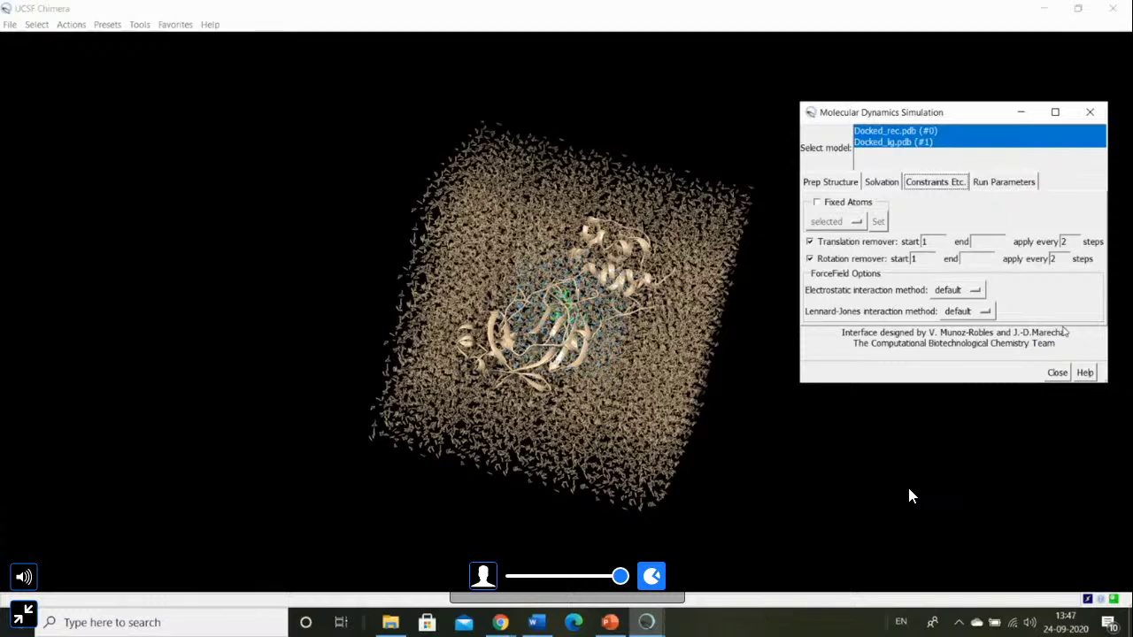
pyautogui.click(973, 291)
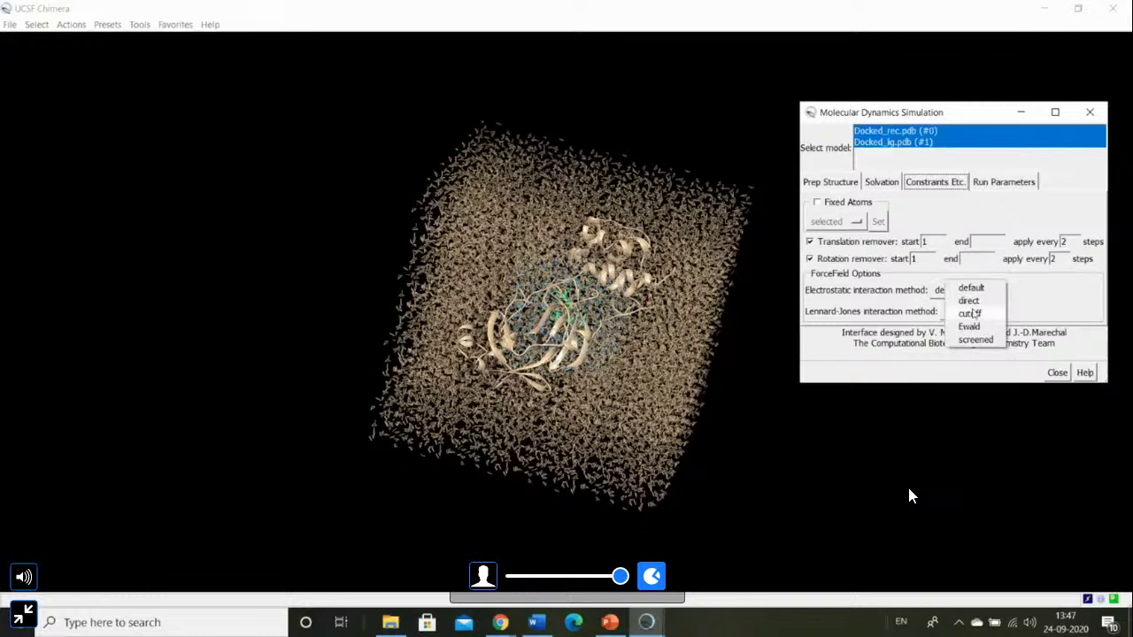
pyautogui.click(970, 313)
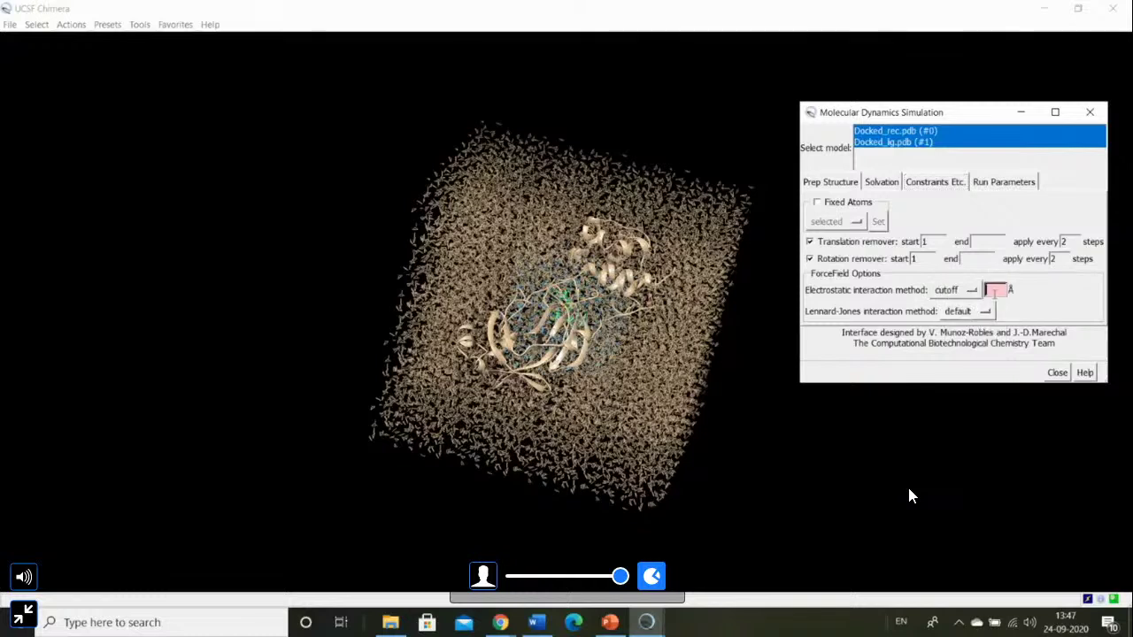
pyautogui.write('4')
# Set the electrostatic interaction method to Ewald in the force field options
pyautogui.click(963, 294)
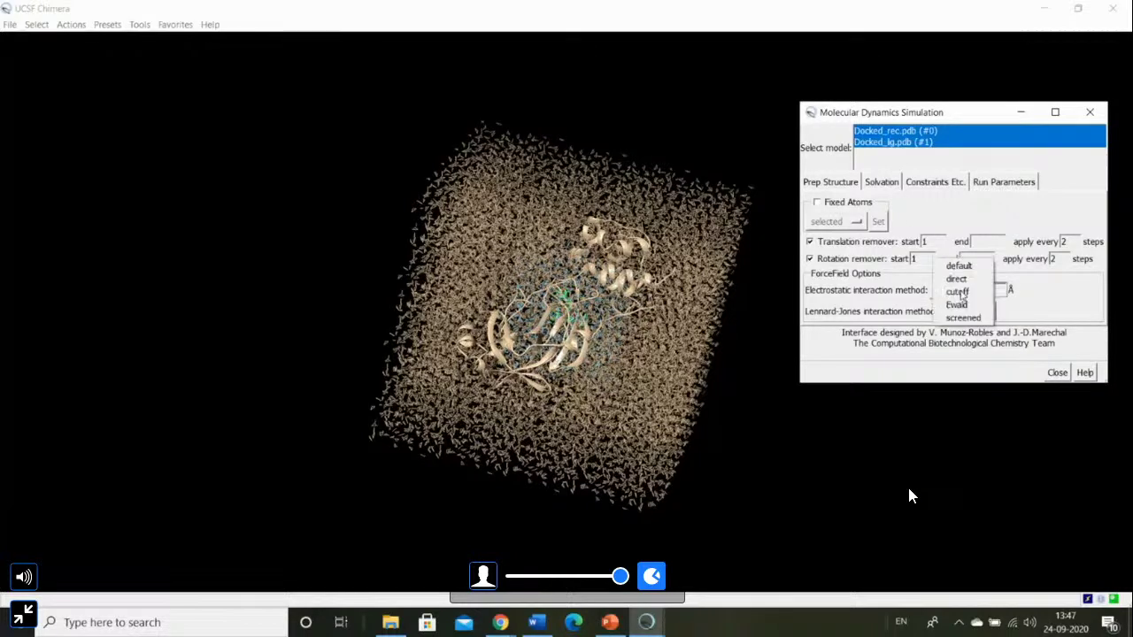
pyautogui.click(958, 305)
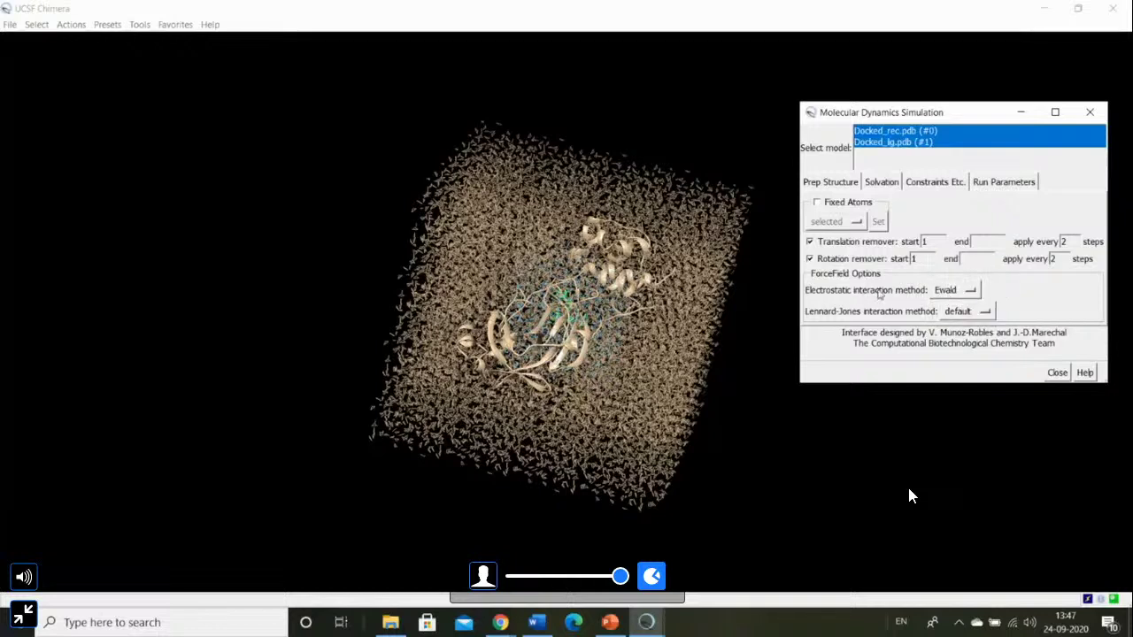
pyautogui.click(960, 292)
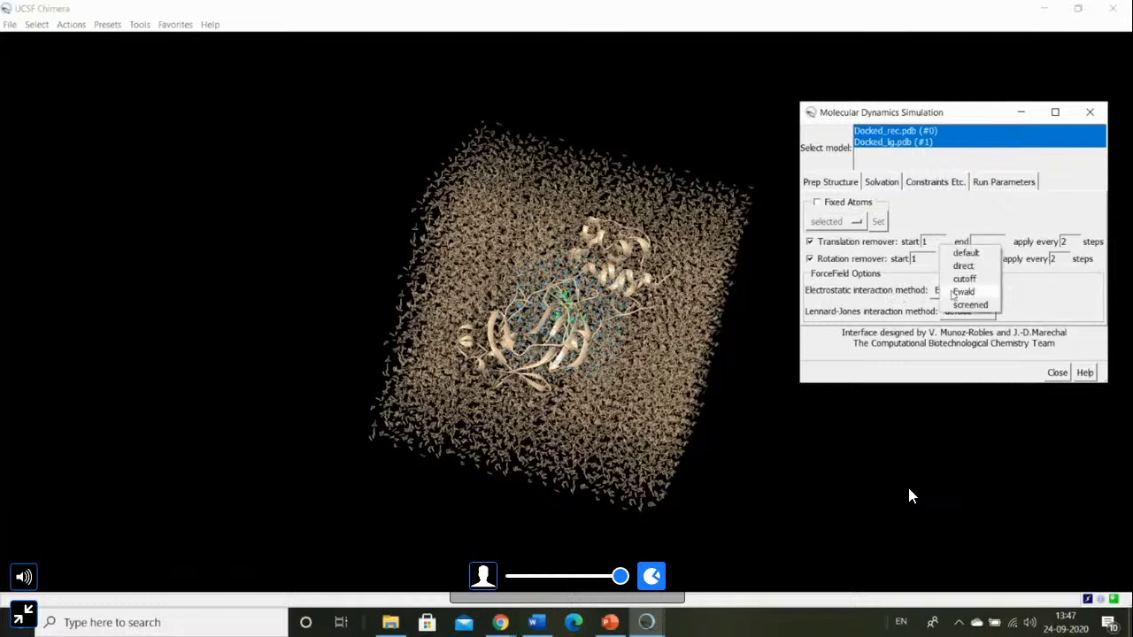
pyautogui.click(953, 294)
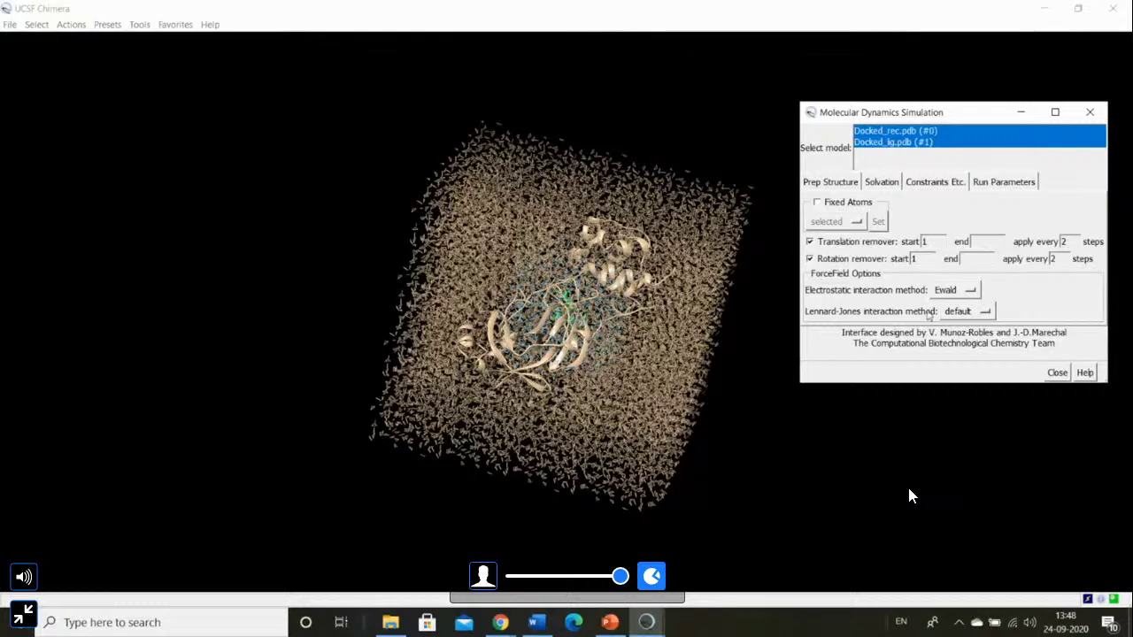
# Set the Lennard-Jones interaction method to cutoff with a distance of 2 Å
pyautogui.click(983, 310)
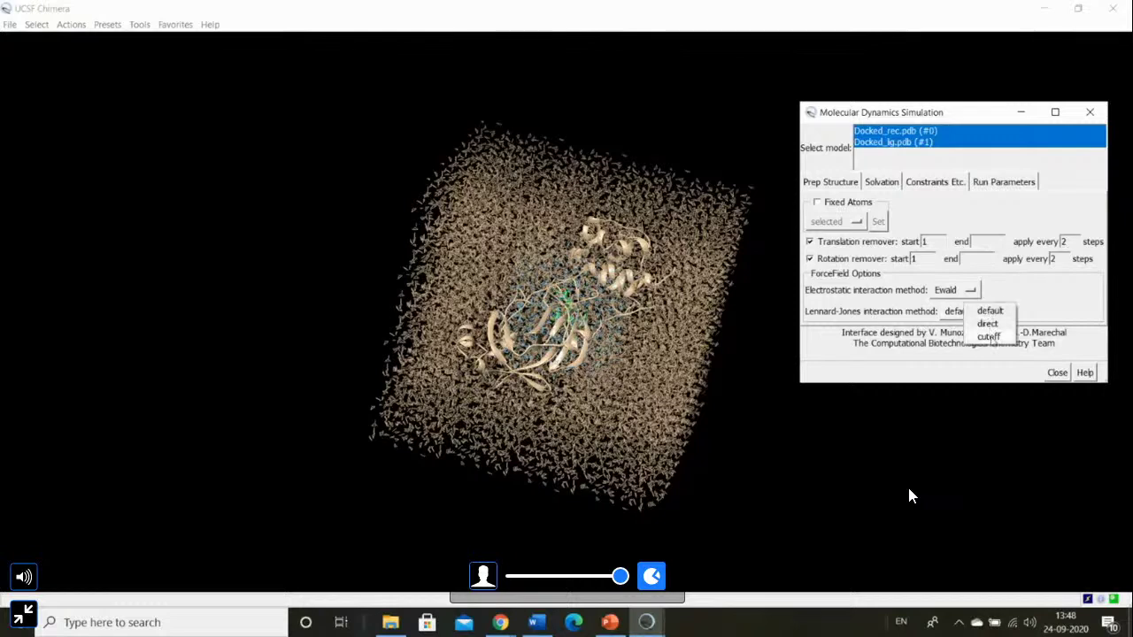
pyautogui.click(988, 337)
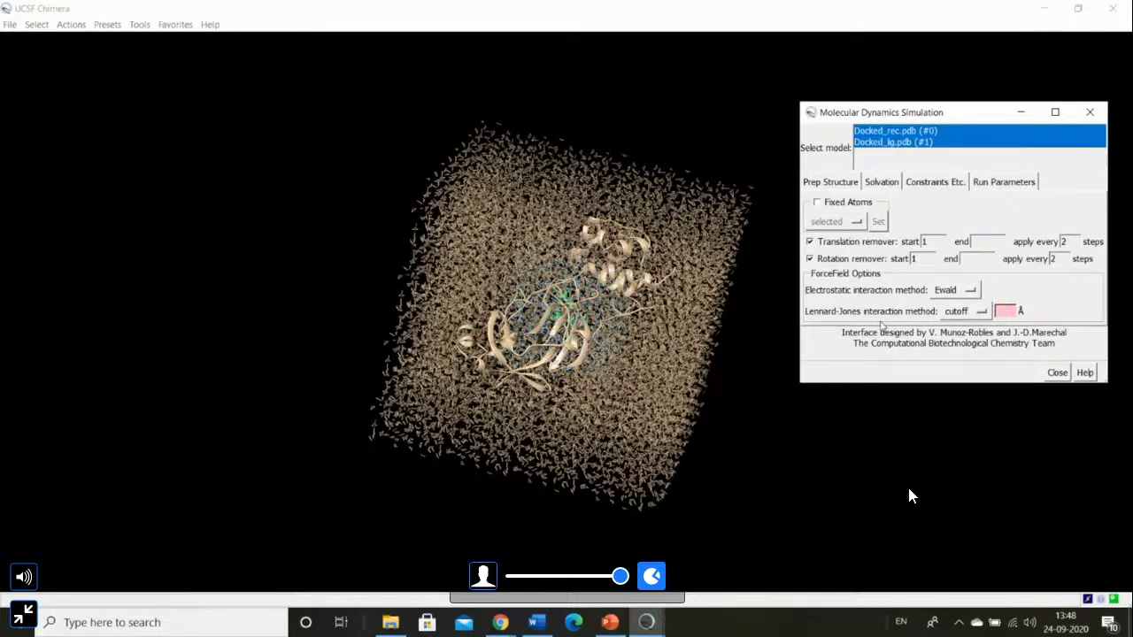
pyautogui.click(1005, 312)
pyautogui.write('2')
pyautogui.click(971, 311)
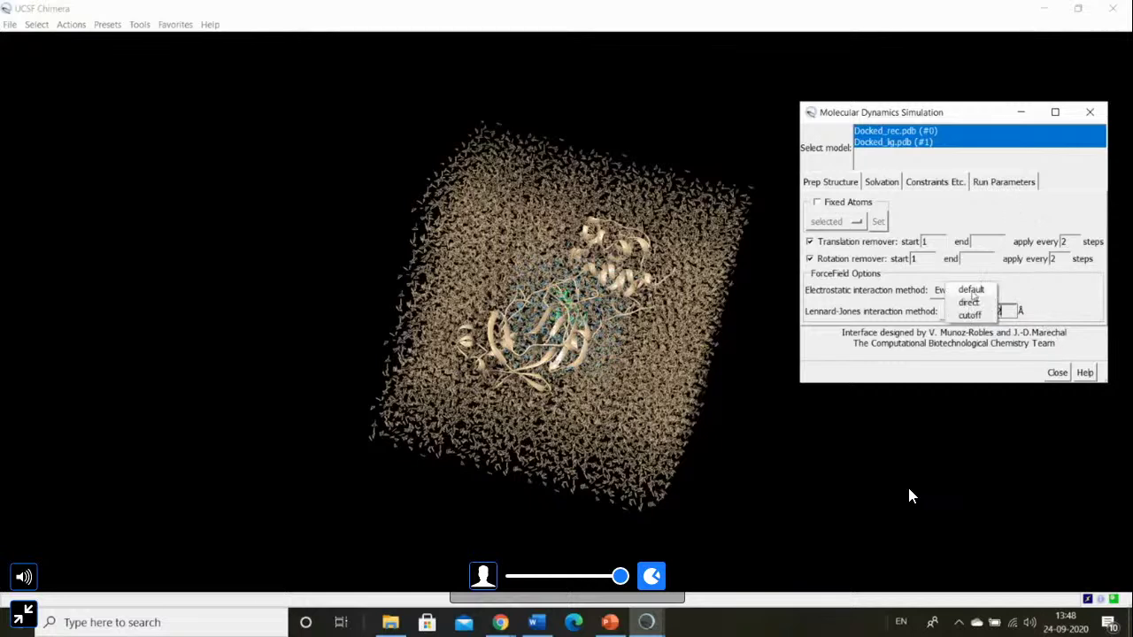
pyautogui.click(1048, 314)
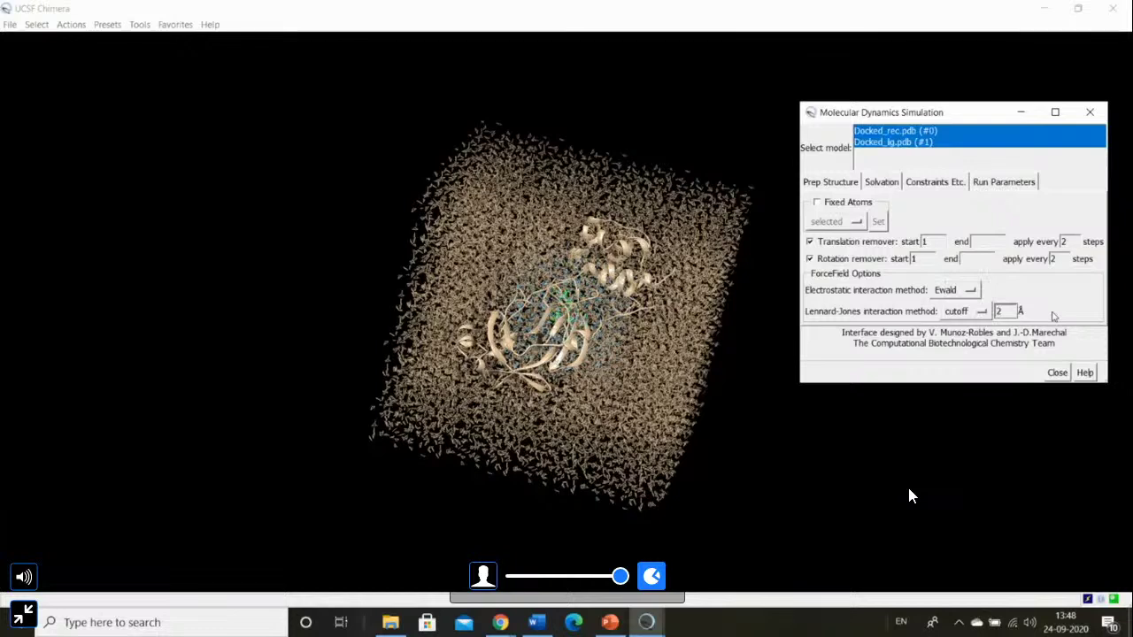
# Examine the minimization run parameters and the available simulation stages, and close the Molecular Dynamics Simulation dialog
pyautogui.click(1003, 182)
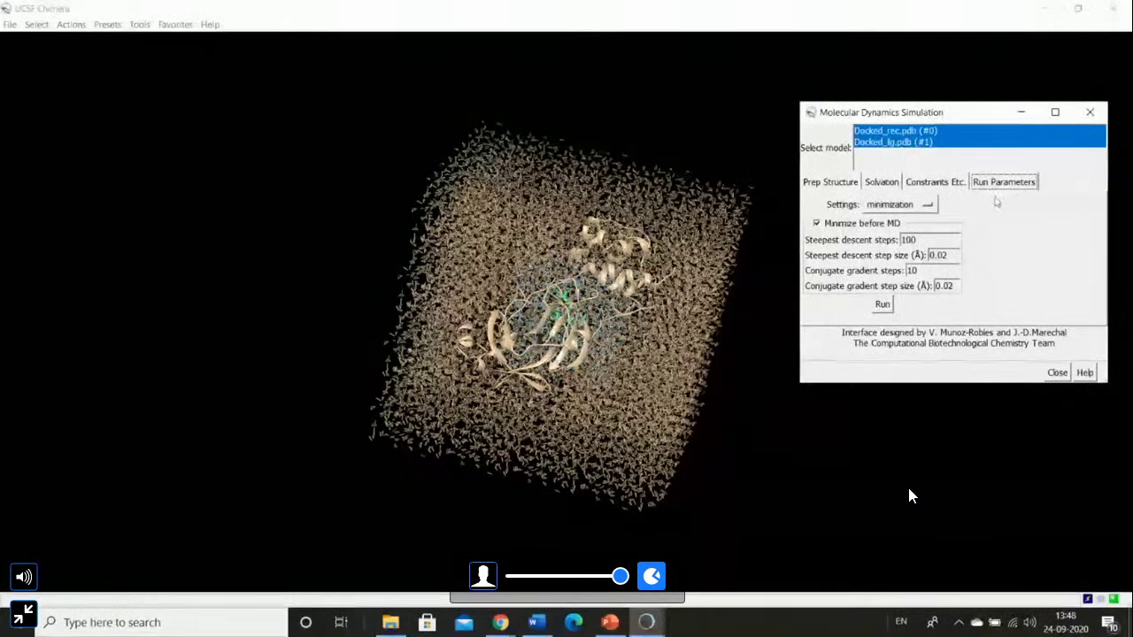
pyautogui.click(925, 205)
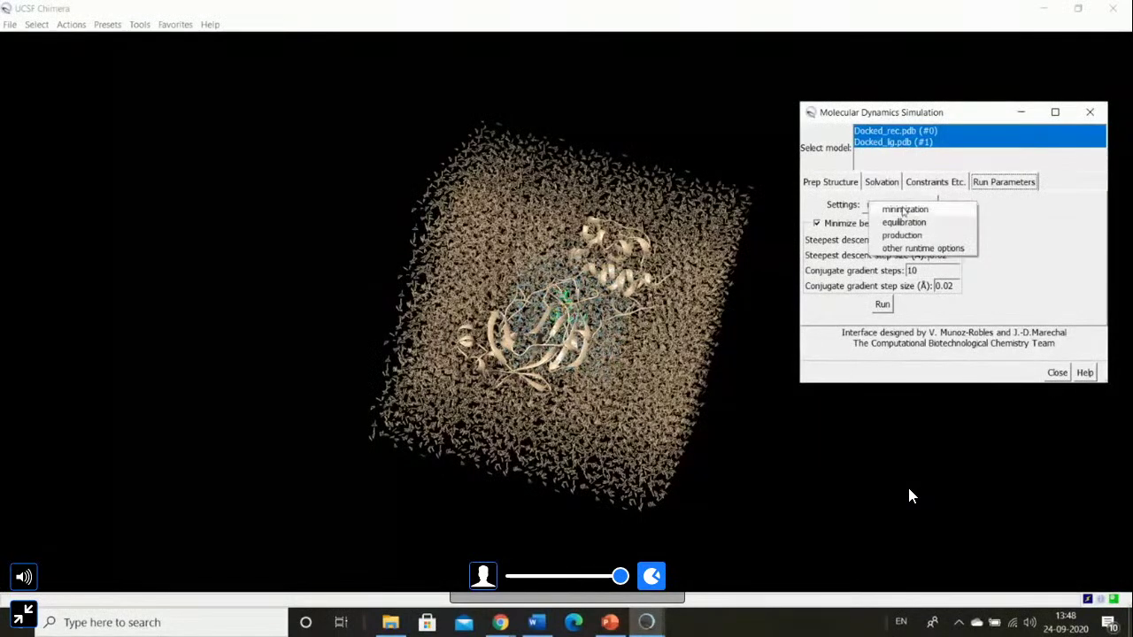
pyautogui.click(1031, 244)
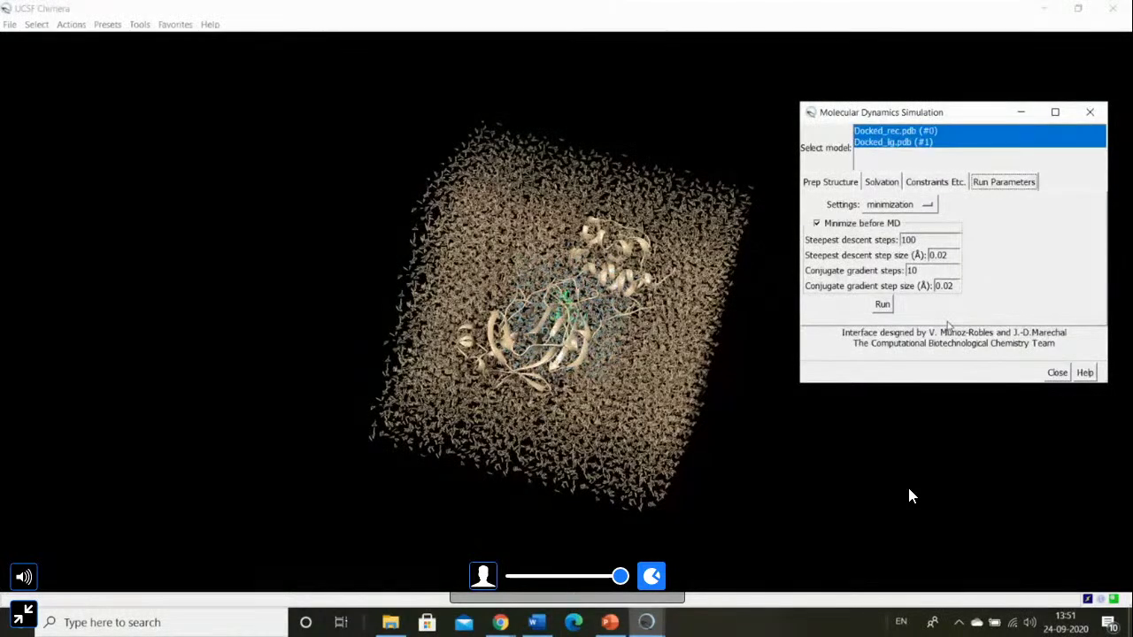
pyautogui.click(898, 205)
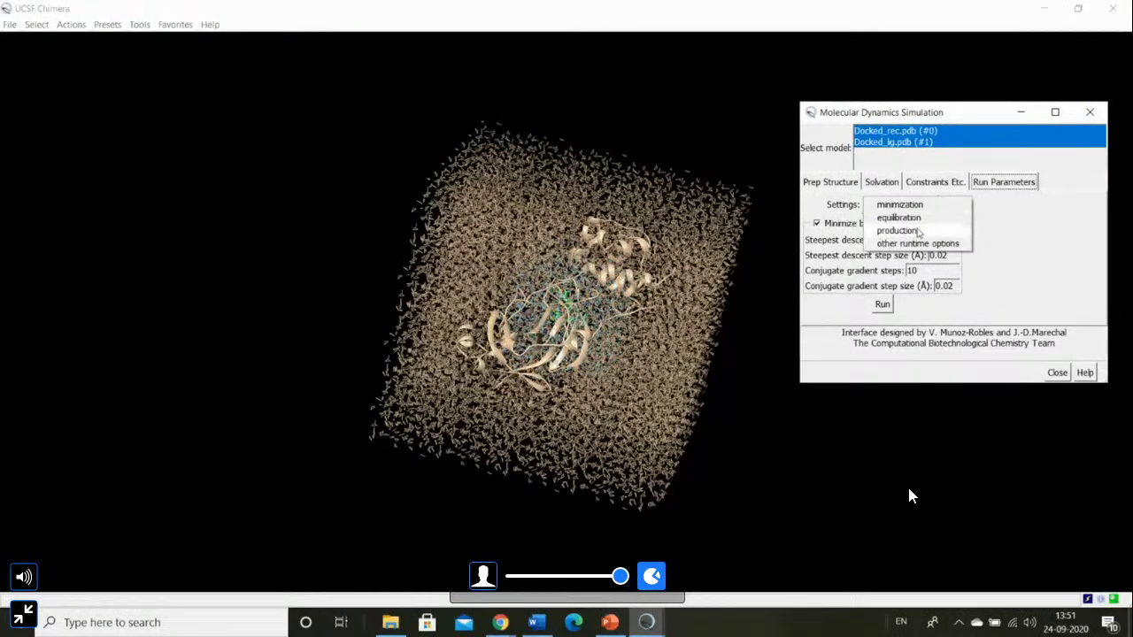
pyautogui.click(899, 205)
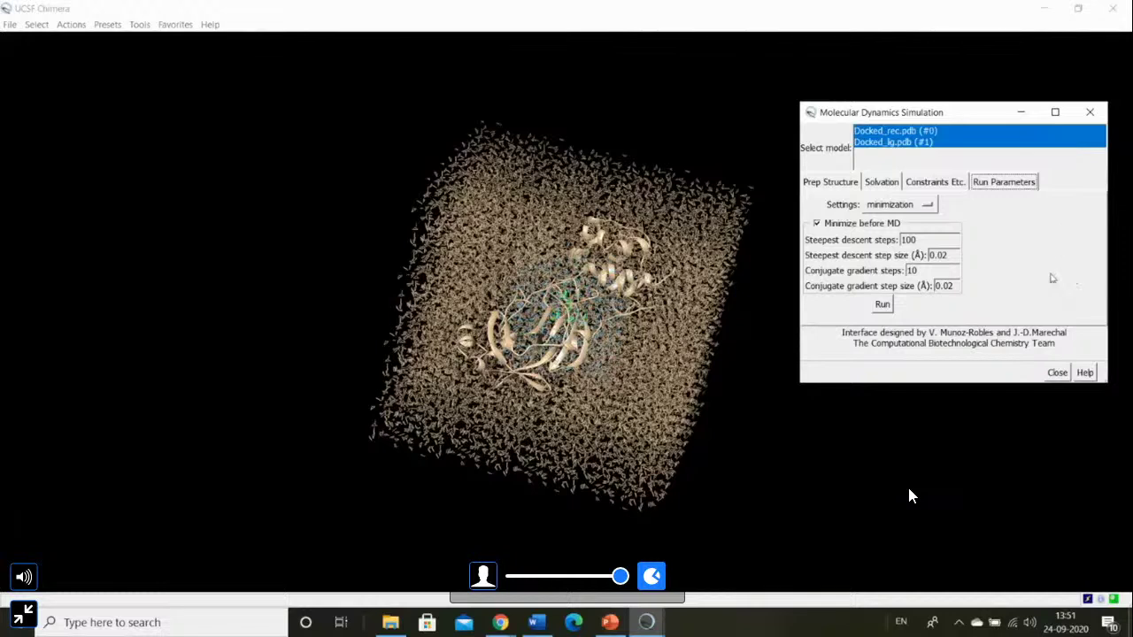
pyautogui.click(1062, 370)
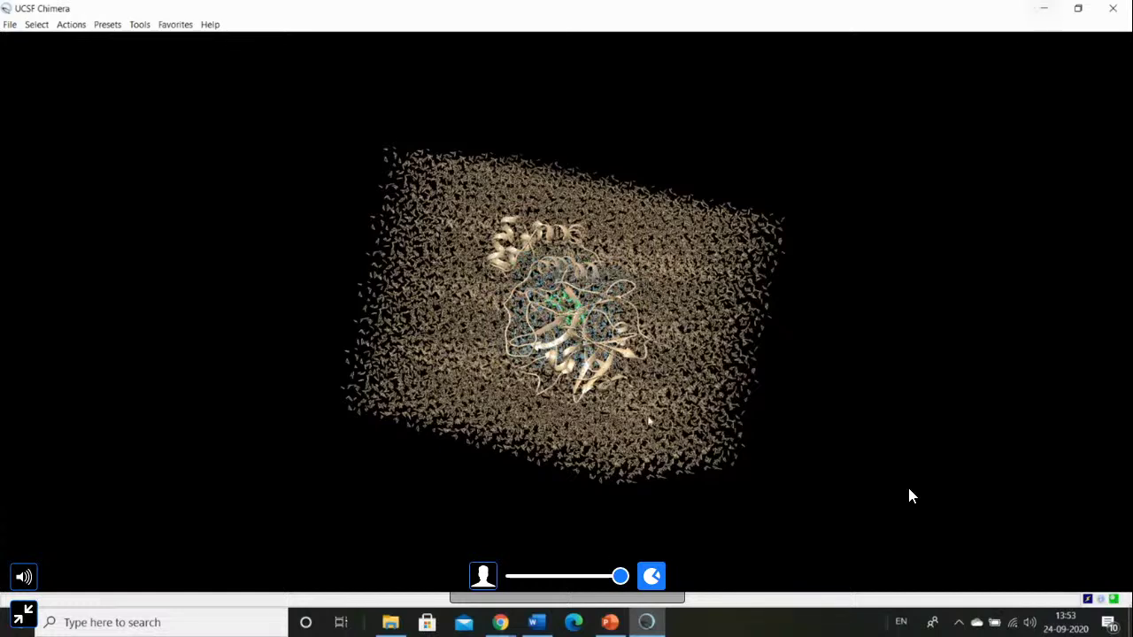
# Switch to the Drug Design and Homology Model presentation in PowerPoint and present the Homology Modelling slide full screen
pyautogui.moveTo(611, 625)
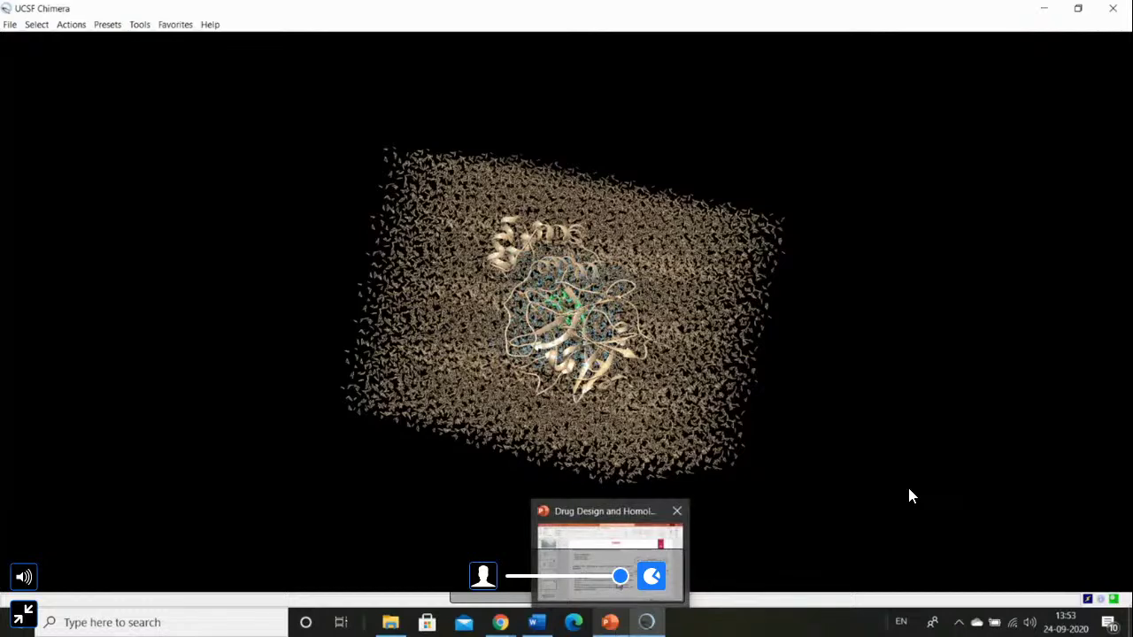
pyautogui.click(611, 553)
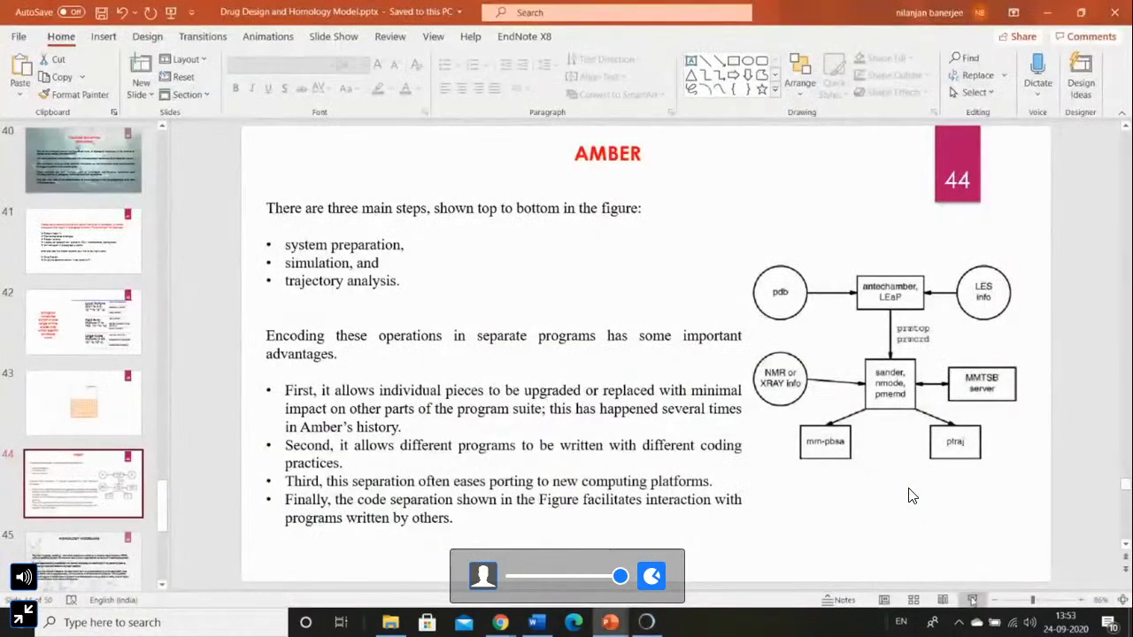
pyautogui.hotkey('shift', 'F5')
pyautogui.press('Right')
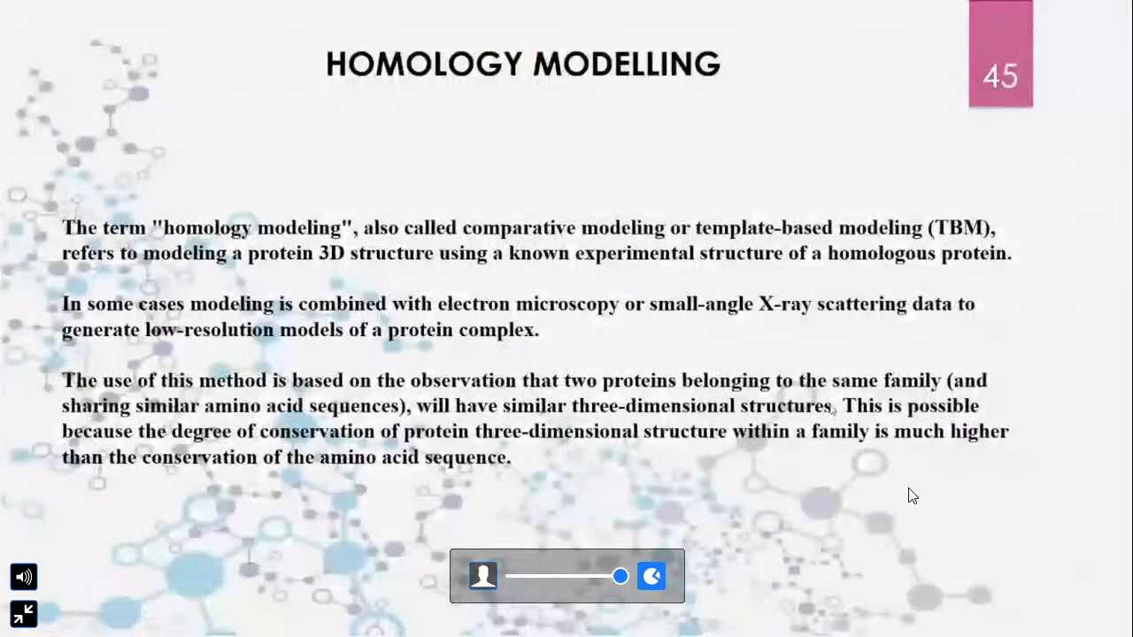
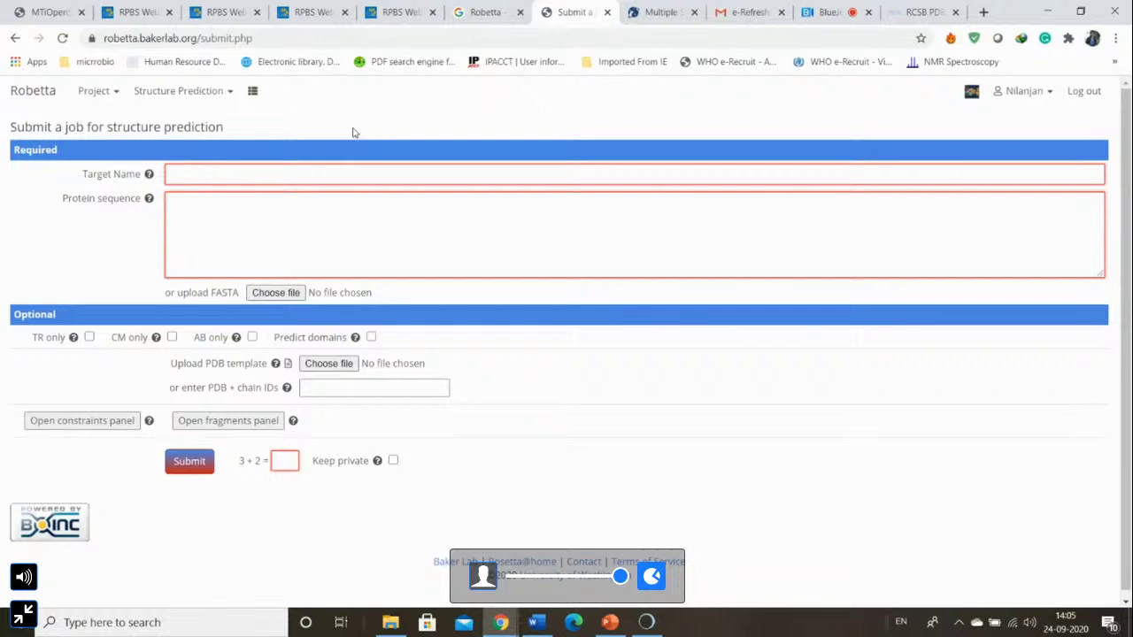
# Examine the target name, protein sequence, TR only, CM only and arithmetic check fields of Robetta's structure prediction submission form
pyautogui.click(219, 174)
pyautogui.click(451, 163)
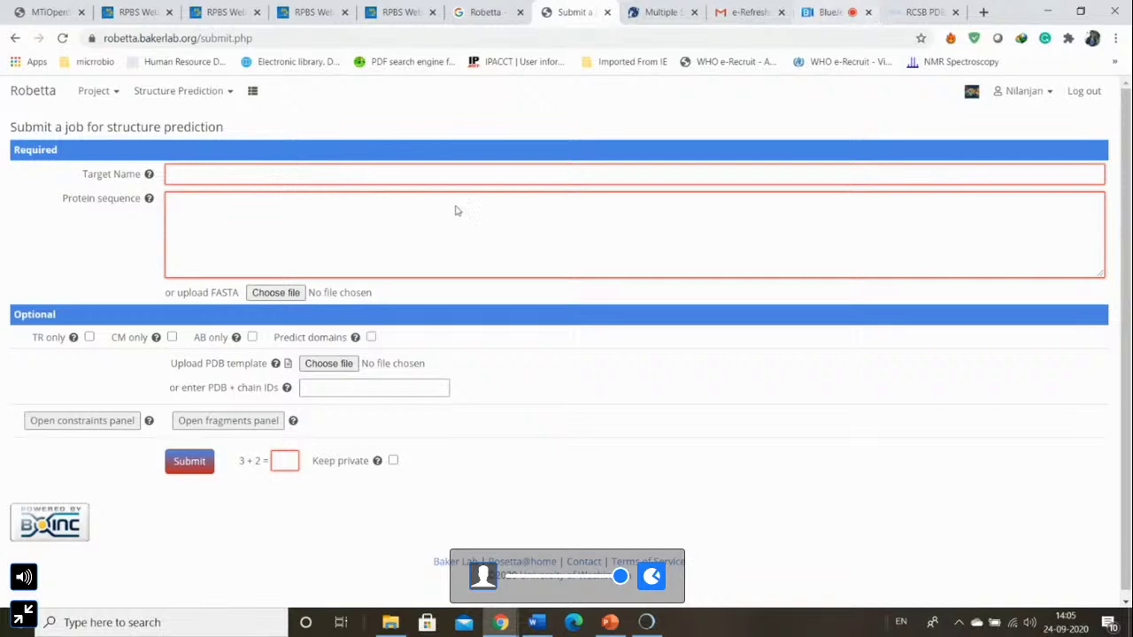
pyautogui.click(383, 227)
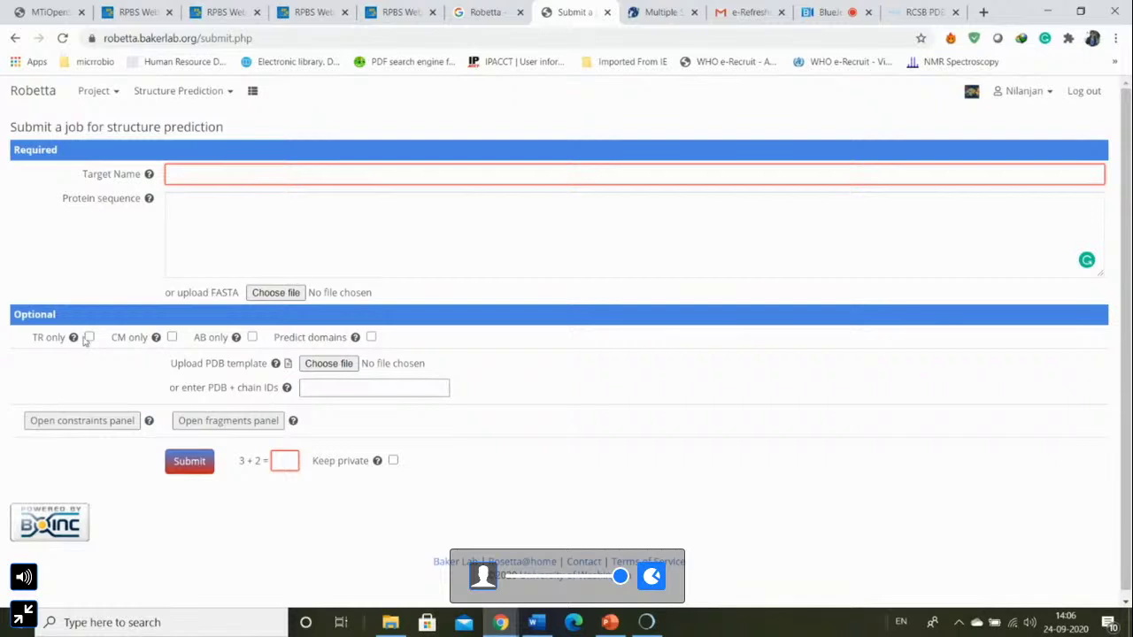
pyautogui.moveTo(73, 340)
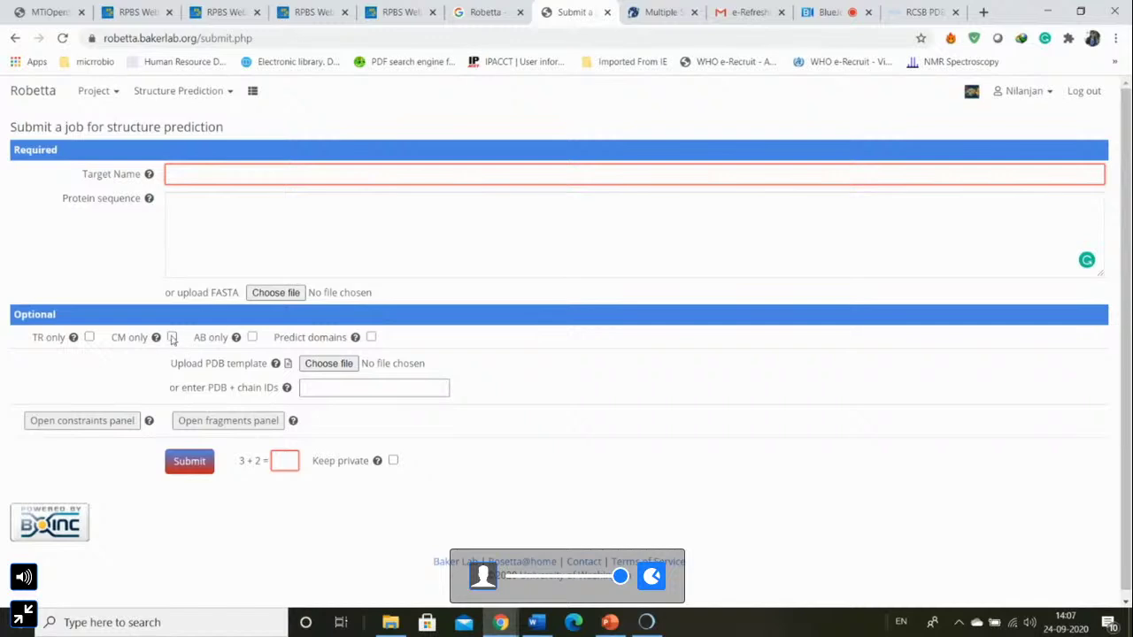
pyautogui.moveTo(156, 340)
pyautogui.click(285, 459)
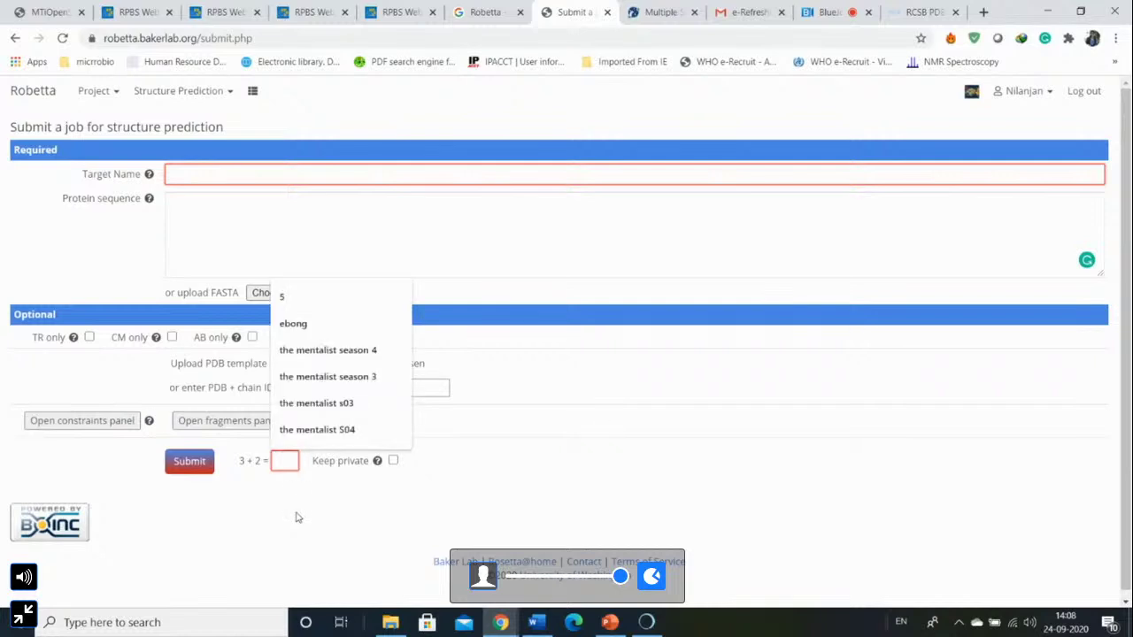
pyautogui.click(297, 518)
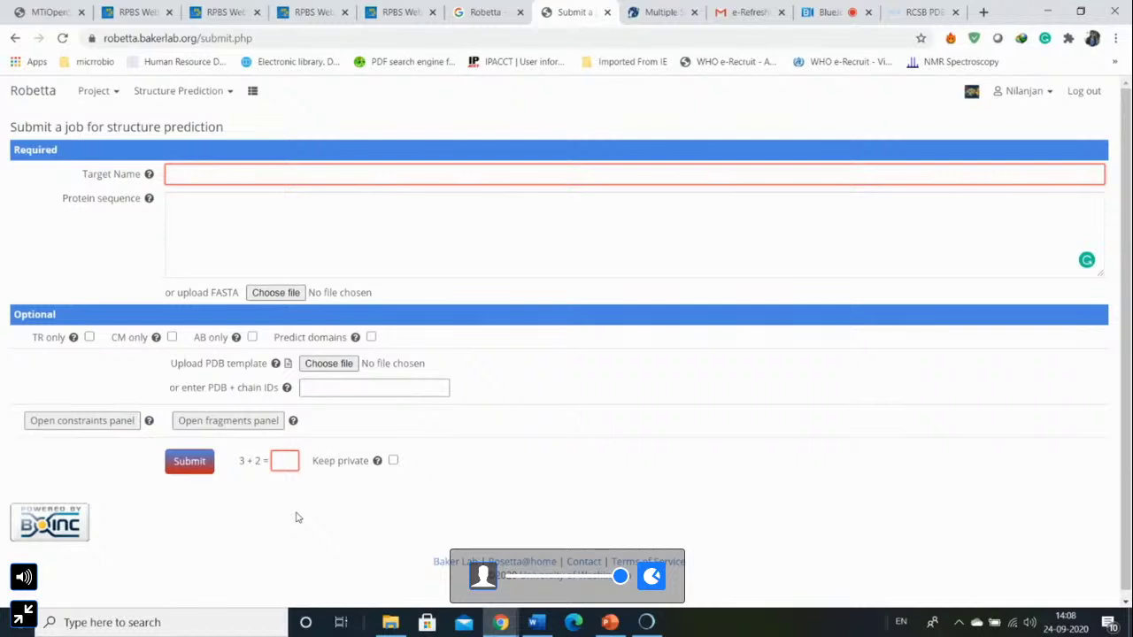
pyautogui.click(287, 466)
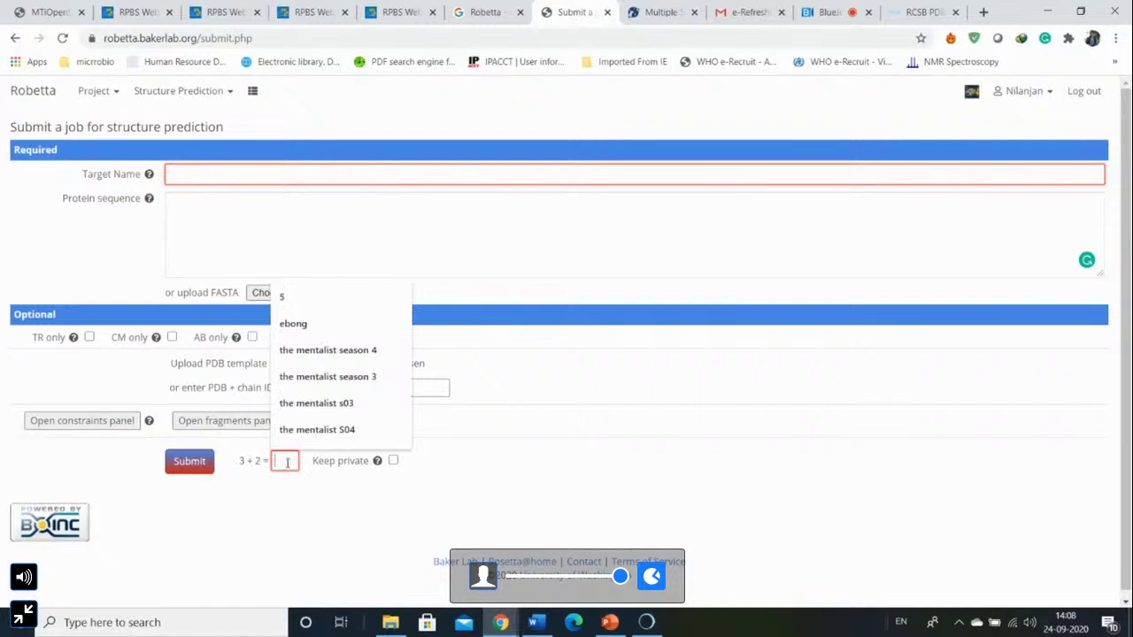
pyautogui.click(292, 506)
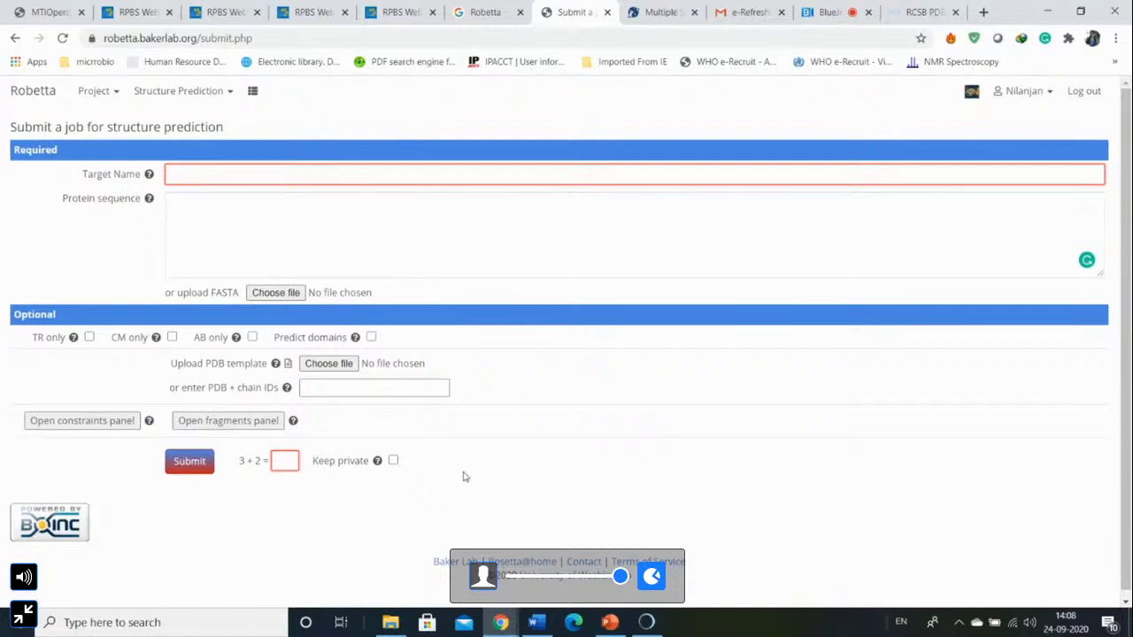
pyautogui.click(168, 206)
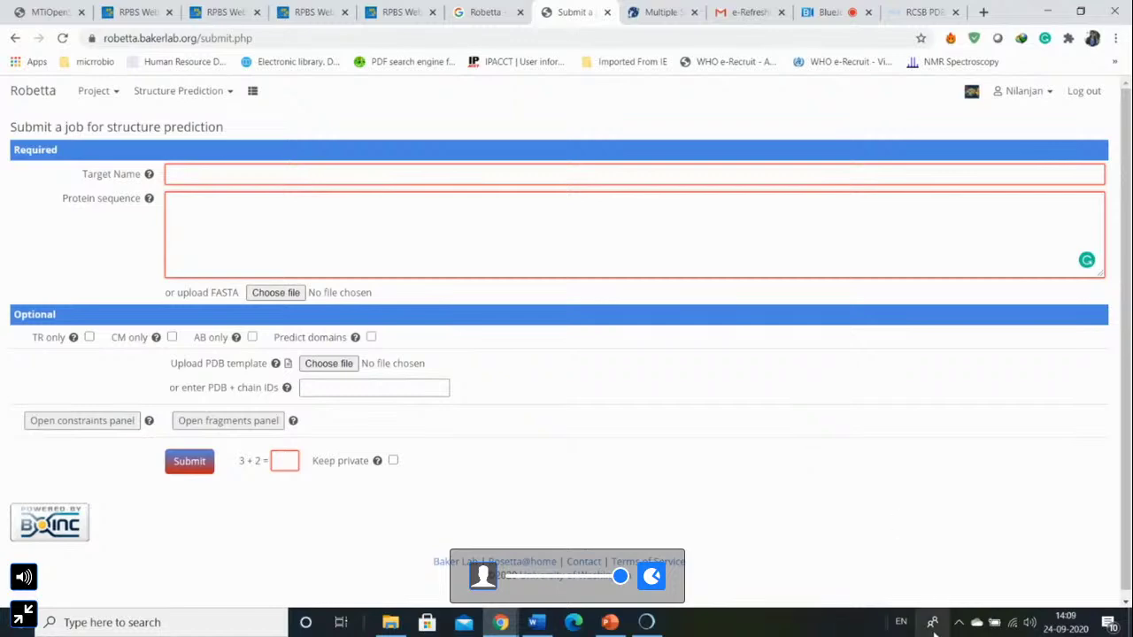
# Switch to File Explorer, open full_model_23061_1.pdb from the Proteomics models\Robetta folder in PyMOL, and move its window aside
pyautogui.click(391, 622)
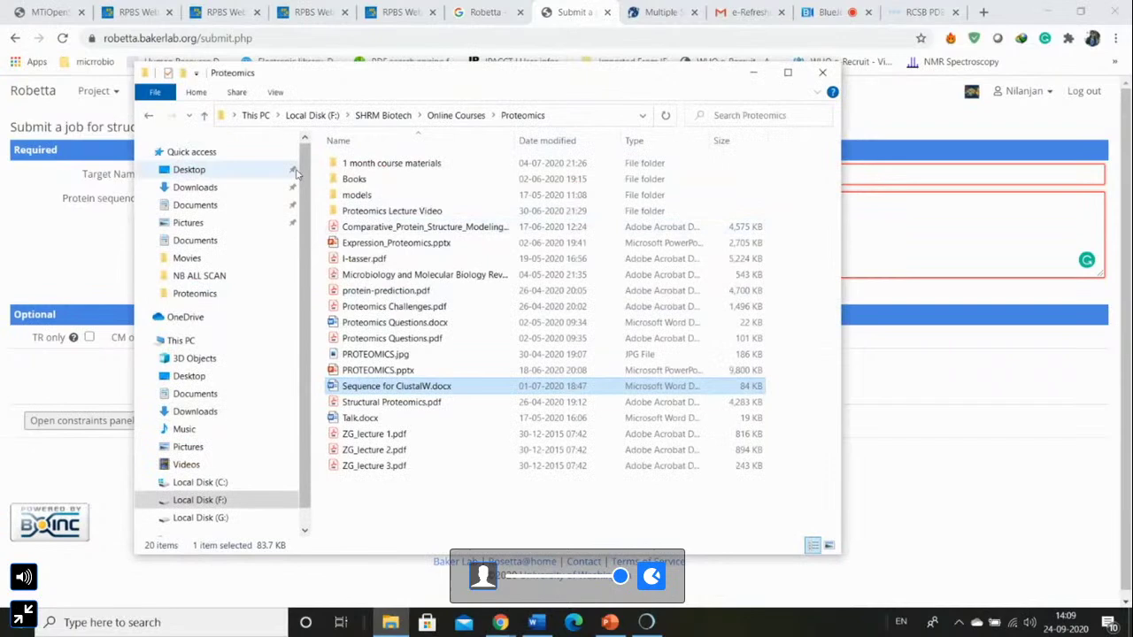
pyautogui.doubleClick(356, 195)
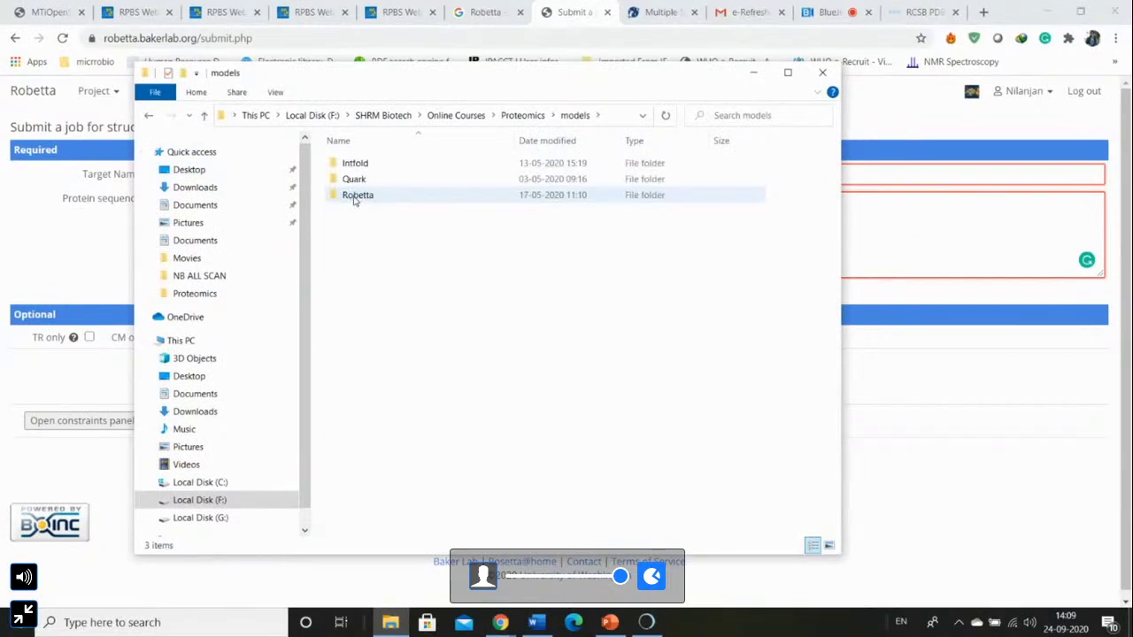
pyautogui.doubleClick(357, 195)
pyautogui.click(400, 167)
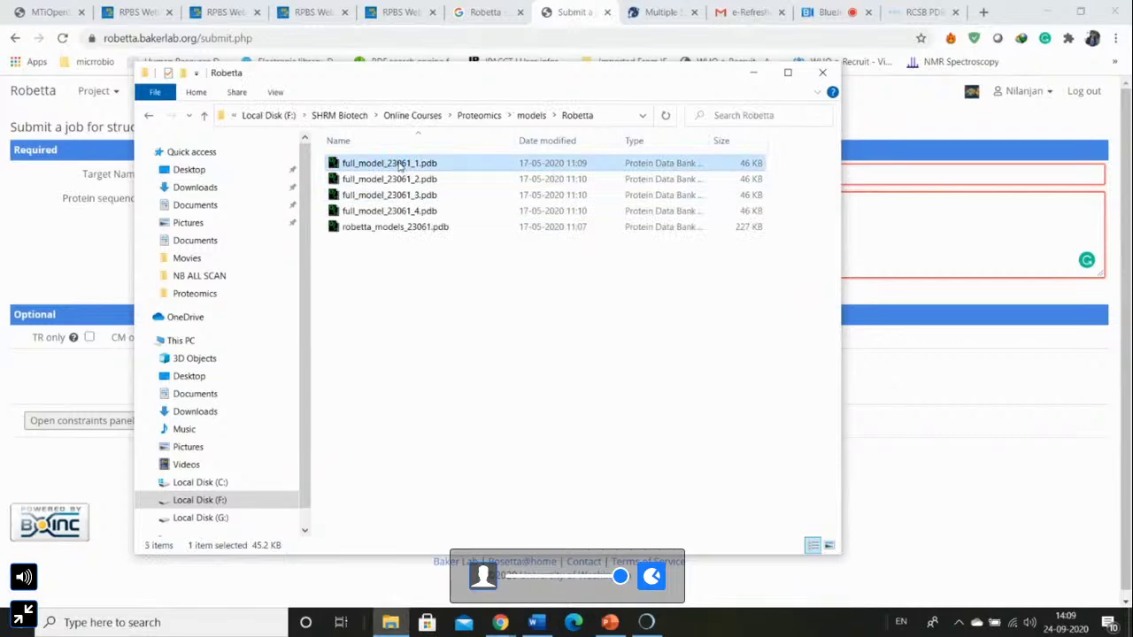
pyautogui.doubleClick(398, 167)
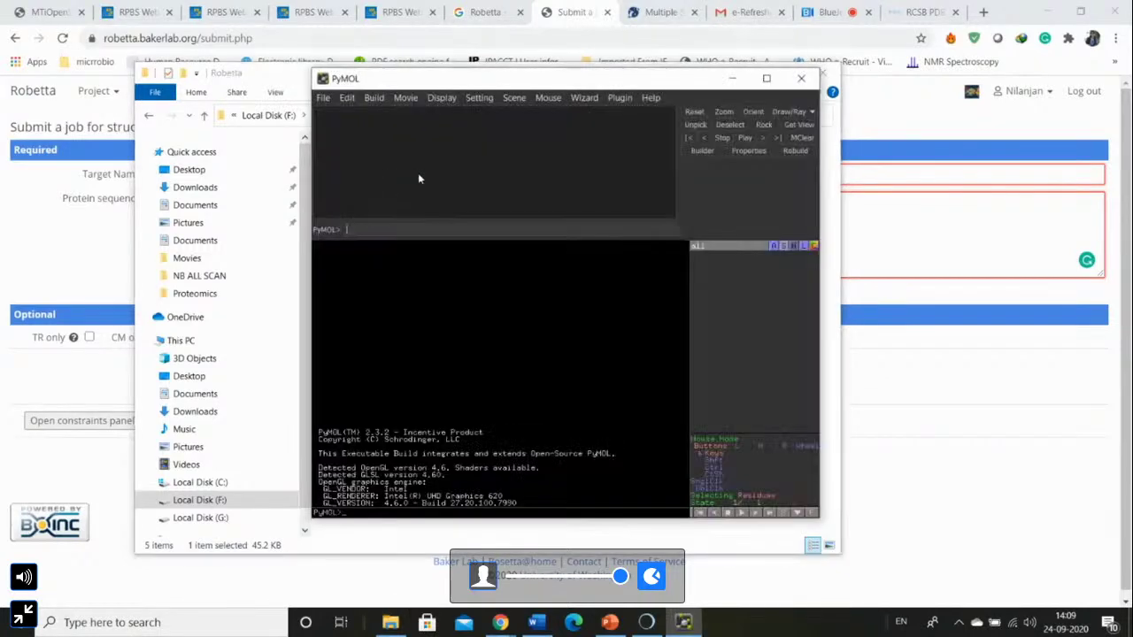
pyautogui.click(566, 385)
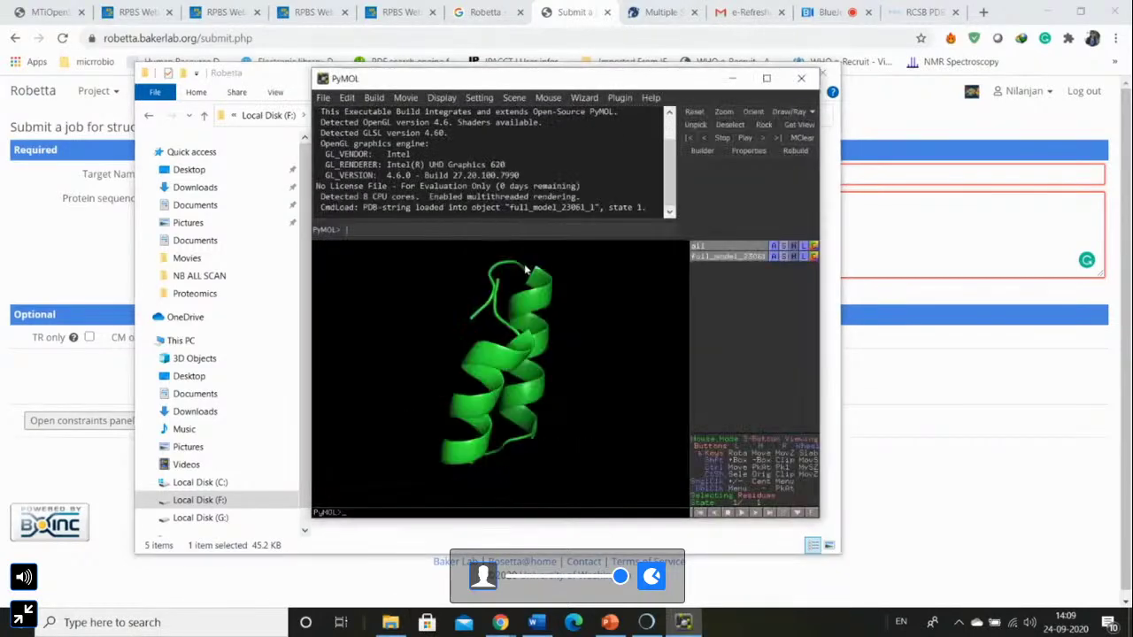
pyautogui.click(442, 97)
pyautogui.click(494, 82)
pyautogui.moveTo(480, 82); pyautogui.dragTo(822, 98)
# Open full_model_23061_2.pdb from the Robetta folder in its own PyMOL window and shift that window slightly
pyautogui.click(393, 181)
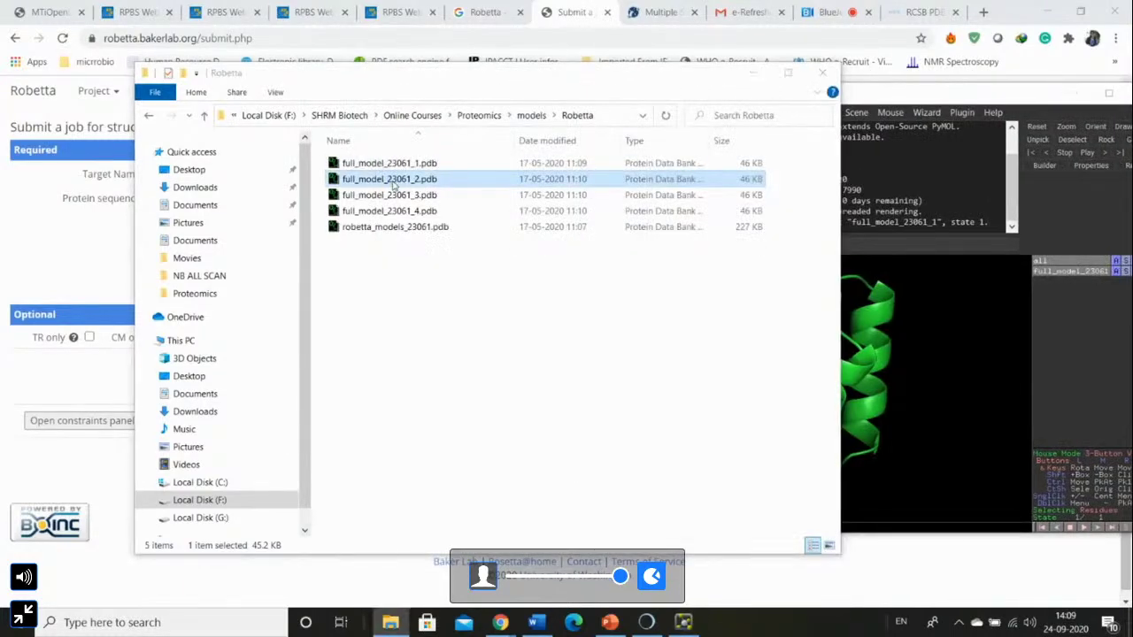
pyautogui.doubleClick(393, 180)
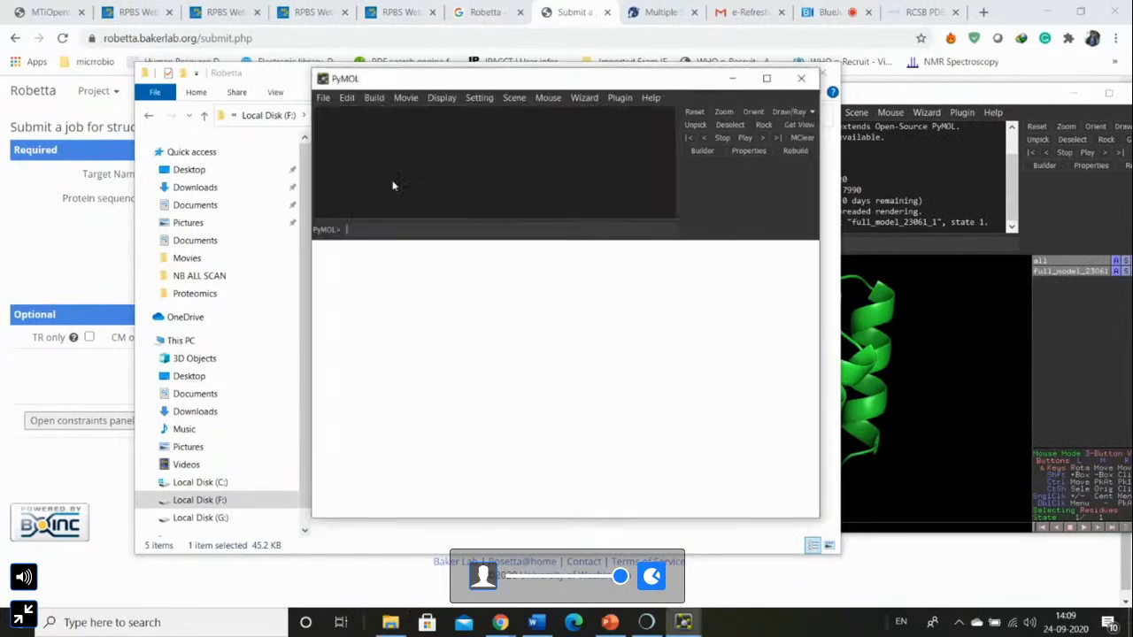
pyautogui.click(589, 387)
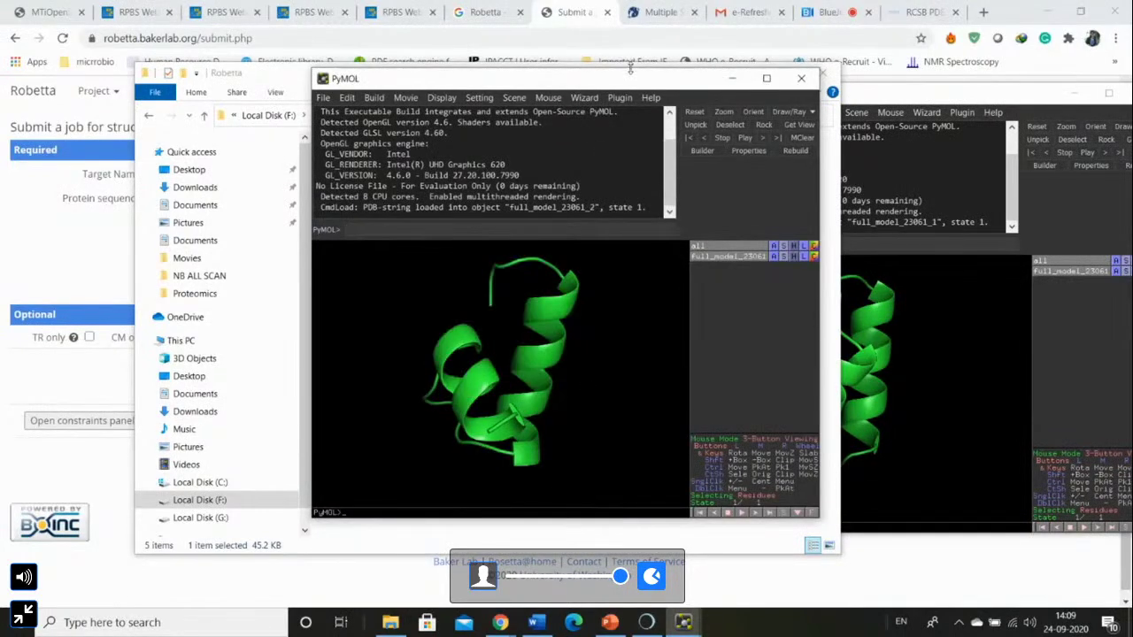
pyautogui.moveTo(611, 83); pyautogui.dragTo(573, 97)
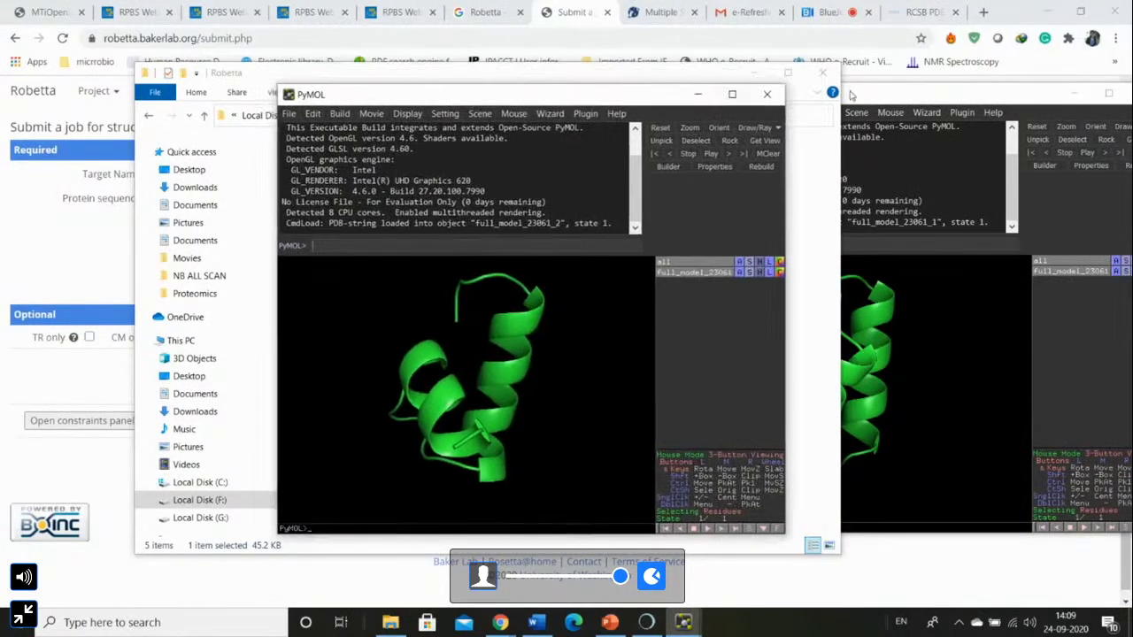
# Open full_model_23061_3.pdb in a third PyMOL window, move it beside the others, and minimize File Explorer
pyautogui.click(480, 78)
pyautogui.doubleClick(376, 196)
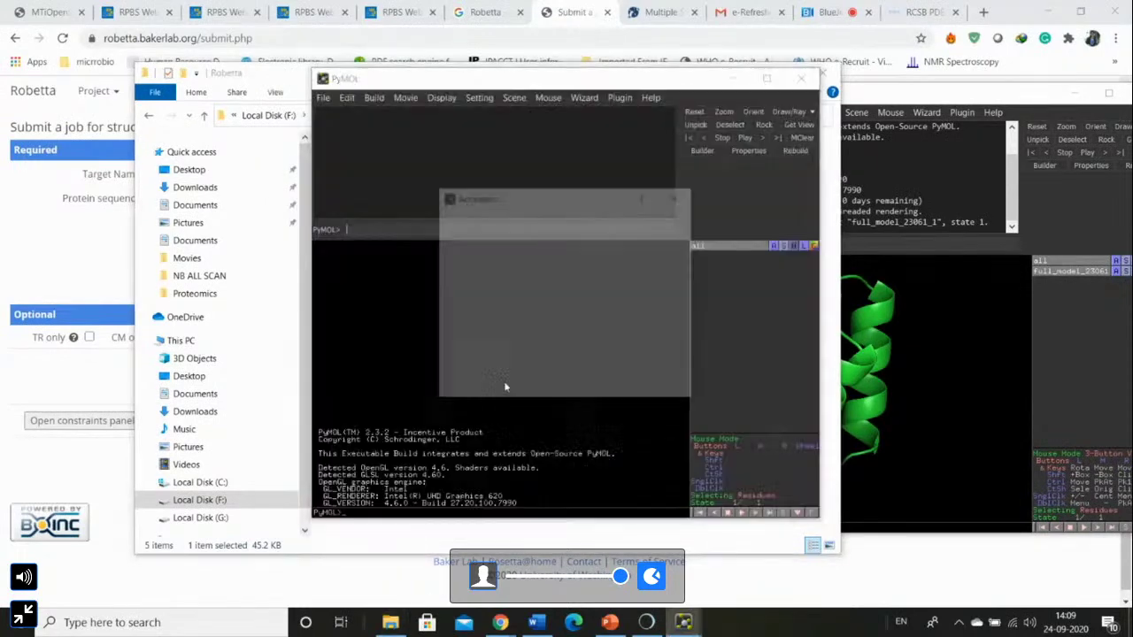
pyautogui.click(564, 385)
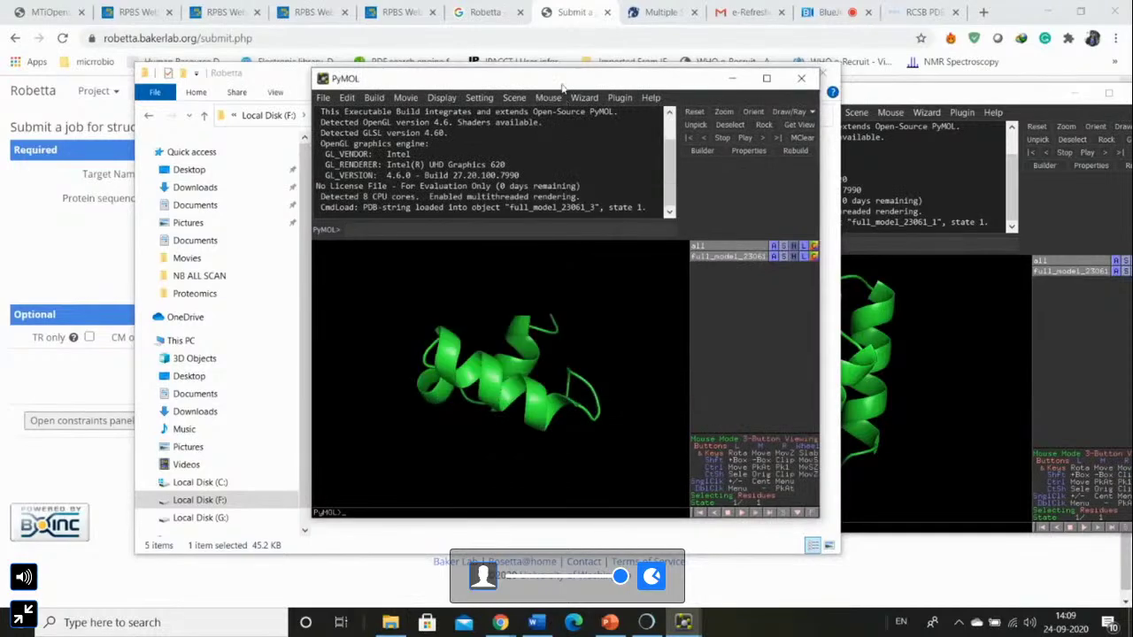
pyautogui.moveTo(563, 85); pyautogui.dragTo(320, 94)
pyautogui.click(753, 72)
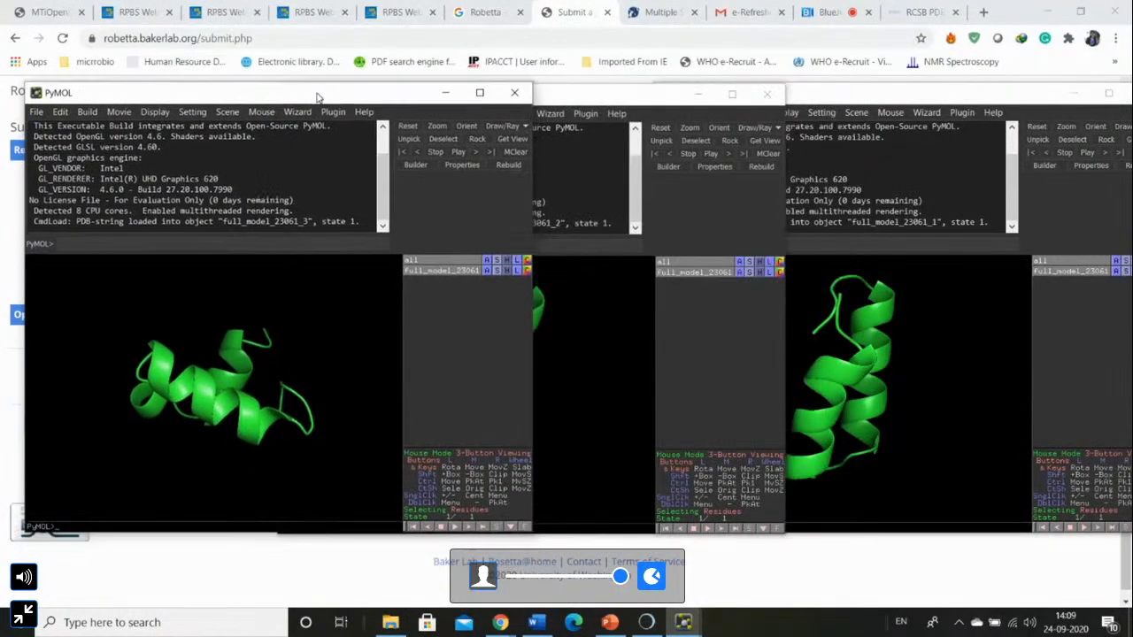
# Separate the second model's PyMOL window from the third's, and rotate all three models to compare their helices and loops
pyautogui.click(566, 97)
pyautogui.moveTo(566, 97); pyautogui.dragTo(705, 102)
pyautogui.click(307, 303)
pyautogui.moveTo(214, 451); pyautogui.dragTo(261, 361)
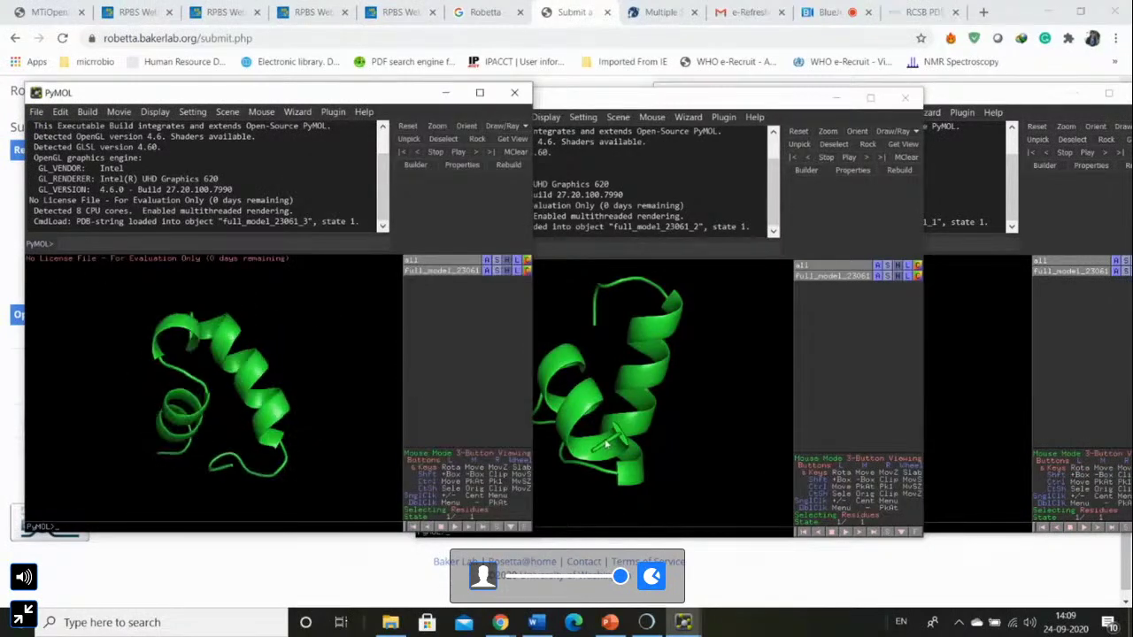
pyautogui.moveTo(575, 390); pyautogui.dragTo(629, 425)
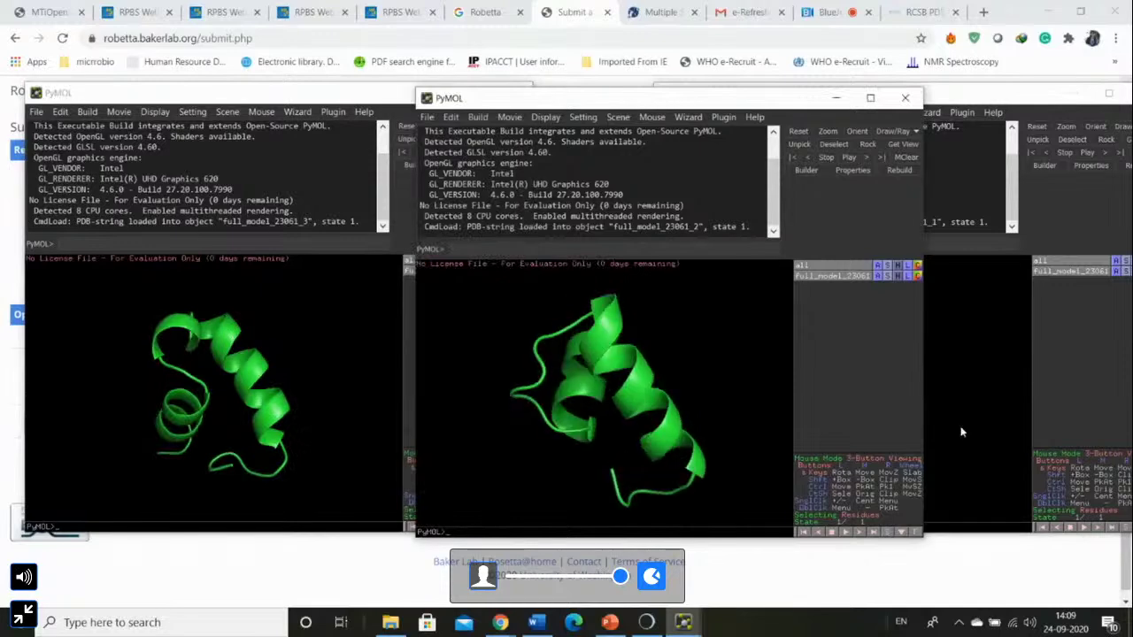
pyautogui.moveTo(962, 432); pyautogui.dragTo(770, 383)
pyautogui.moveTo(577, 388); pyautogui.dragTo(606, 400)
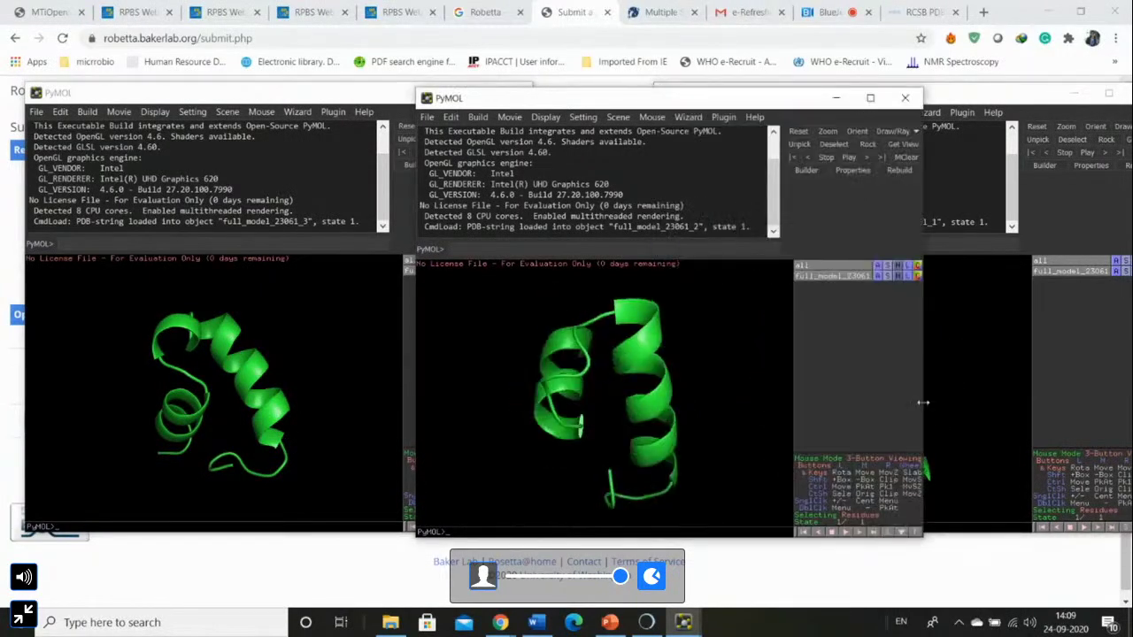
pyautogui.click(1048, 405)
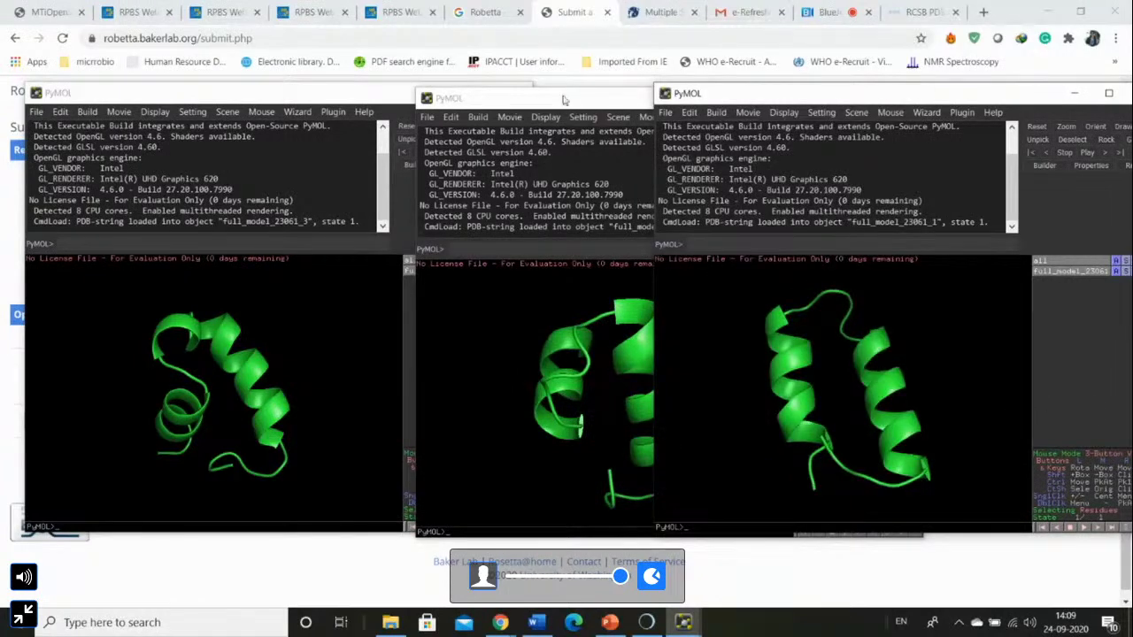
# Arrange the windows of the second and first models so all three protein structures show side by side
pyautogui.moveTo(563, 99); pyautogui.dragTo(470, 101)
pyautogui.click(894, 94)
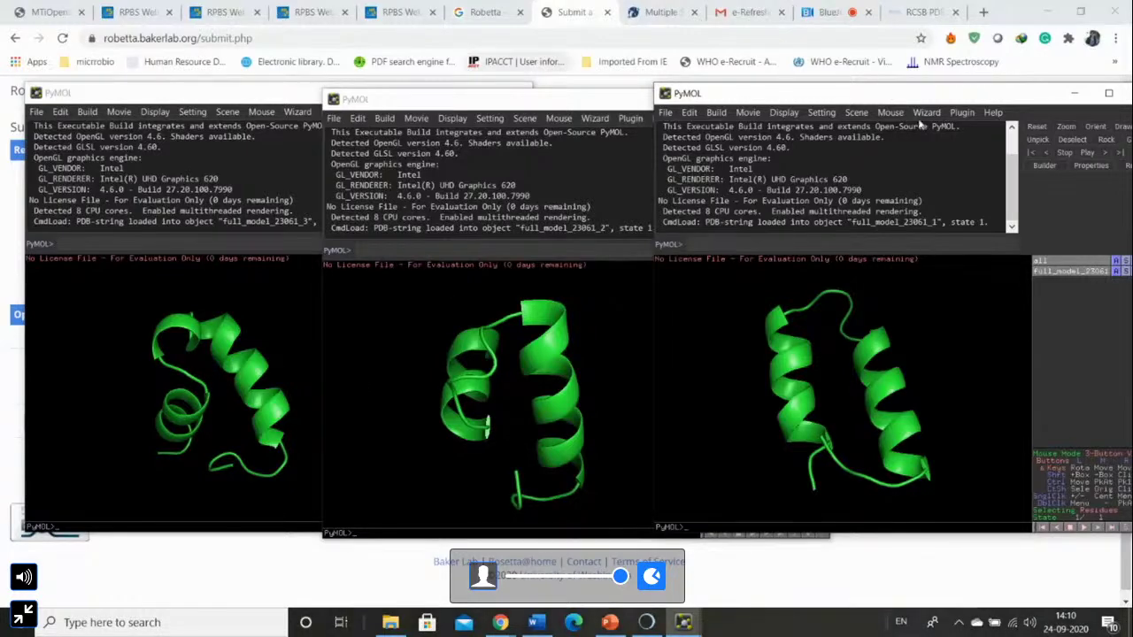
pyautogui.moveTo(908, 100); pyautogui.dragTo(874, 107)
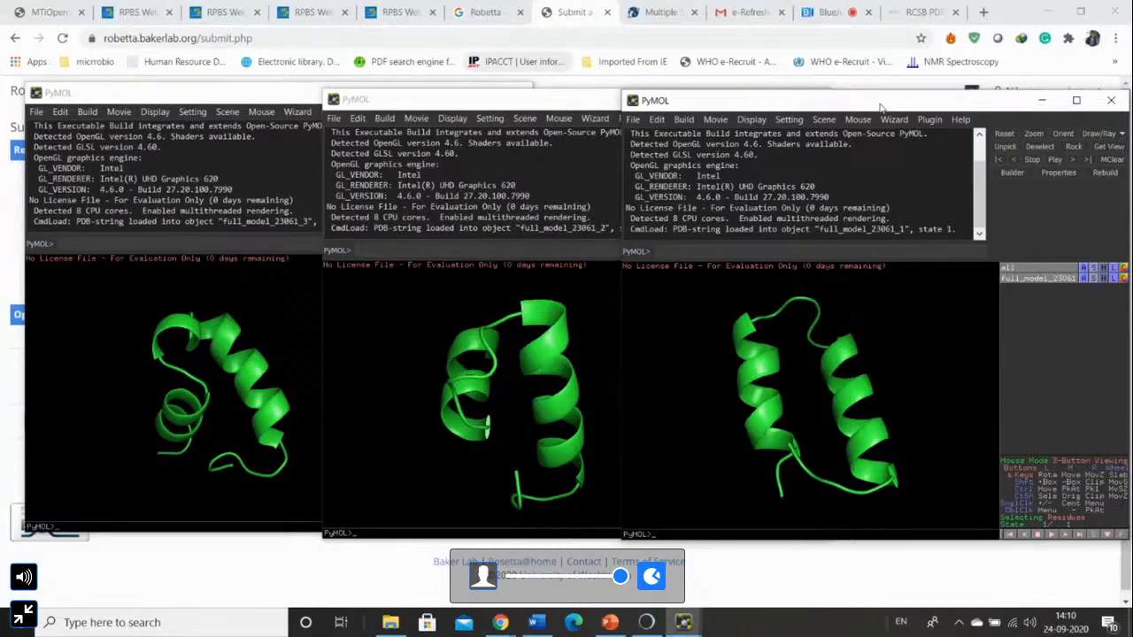
# Minimize the three PyMOL windows to return to the Robetta submission page
pyautogui.click(1042, 100)
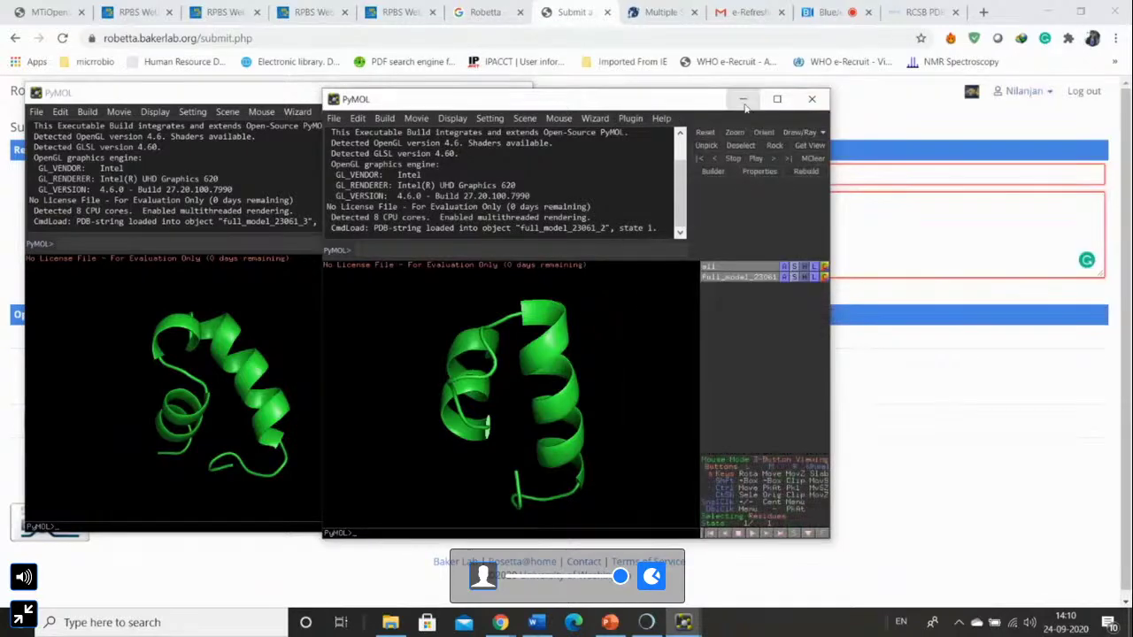
pyautogui.click(745, 97)
pyautogui.click(447, 94)
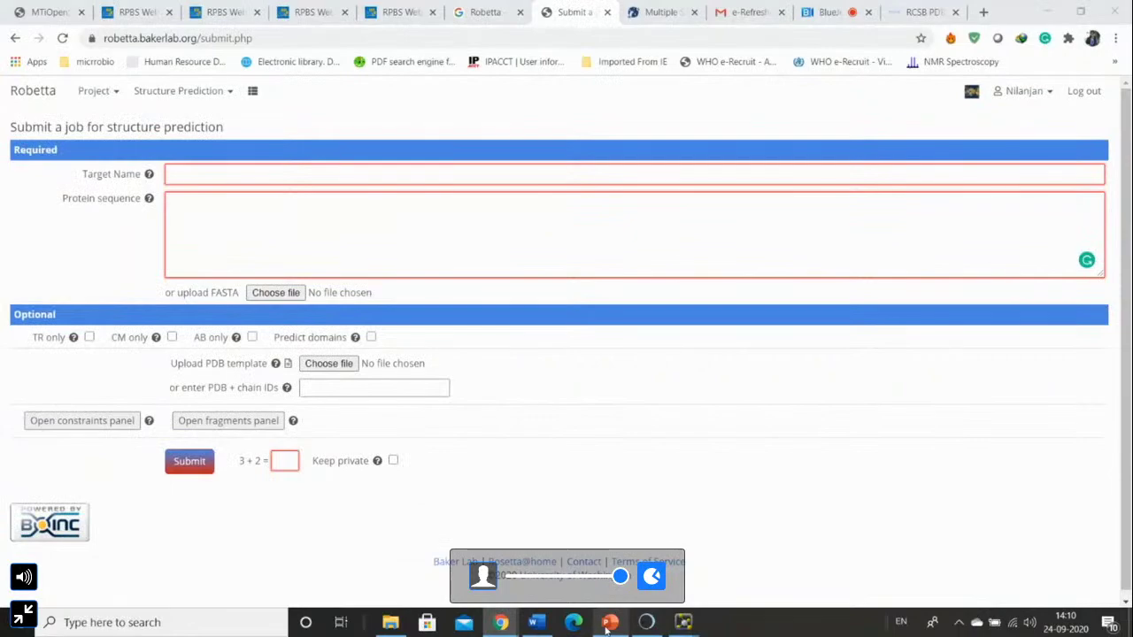
# Switch to the Drug Design and Homology Model presentation in PowerPoint and show the Robetta slide, number 48
pyautogui.click(610, 622)
pyautogui.hotkey('ctrl', 'v')
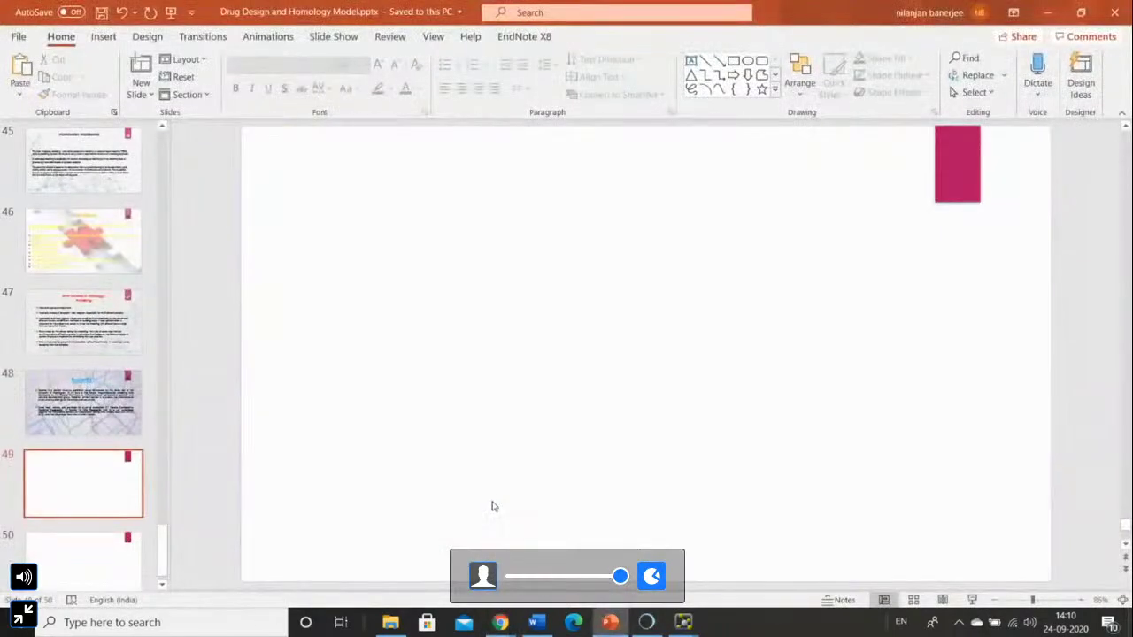
pyautogui.press('pagedown')
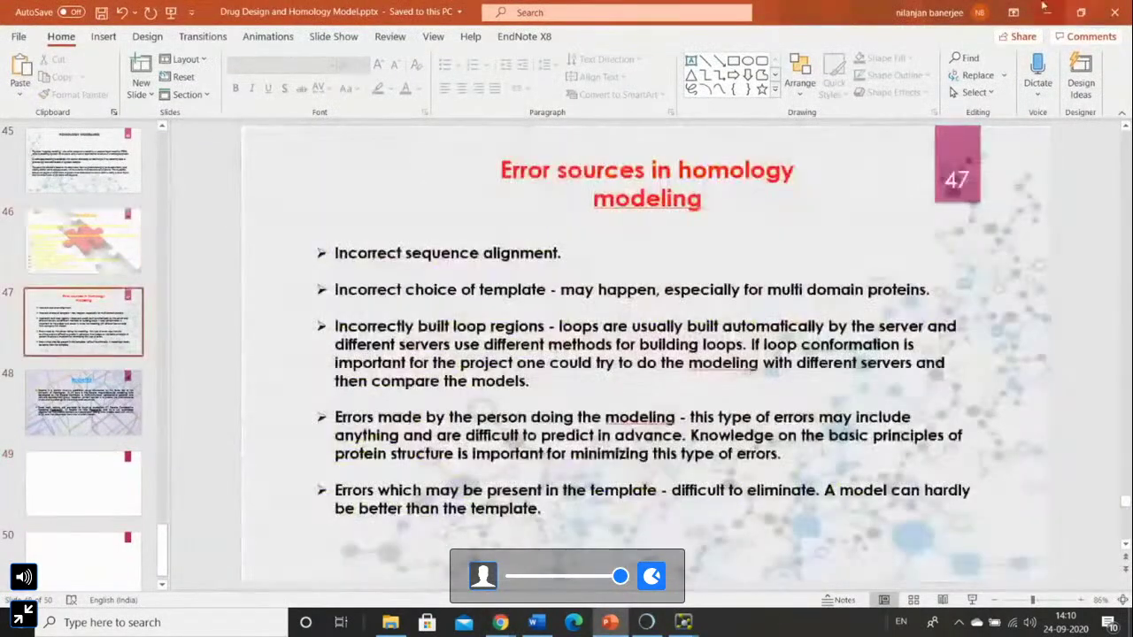
pyautogui.press('pagedown')
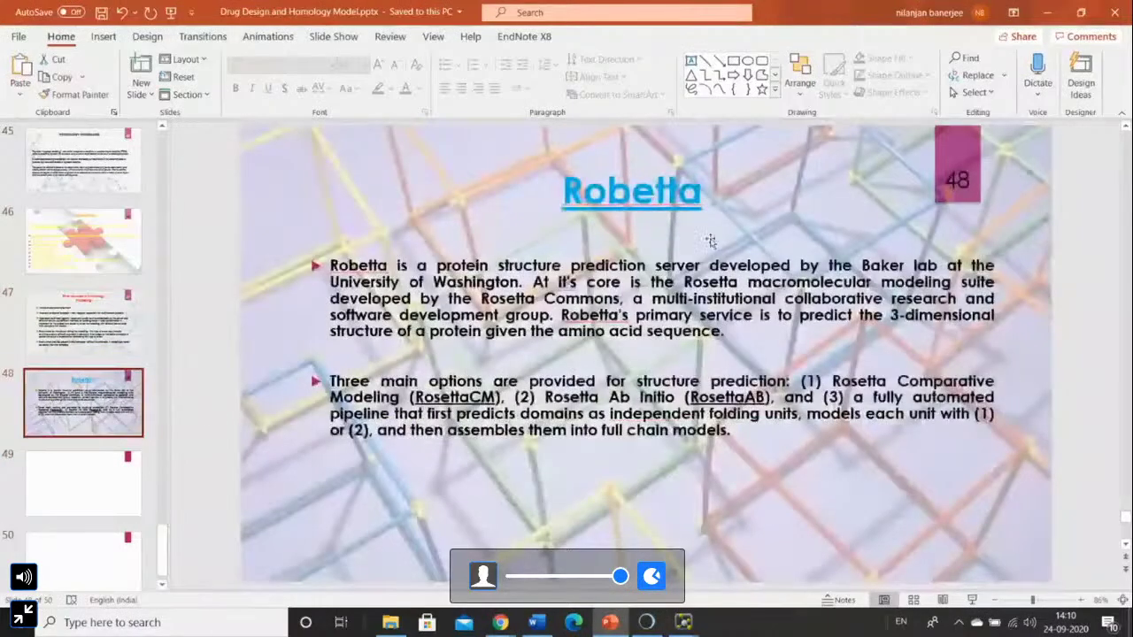
# Switch back to Chrome and bring up the Multiple Sequence Alignment by CLUSTALW page
pyautogui.hotkey('alt', 'Tab')
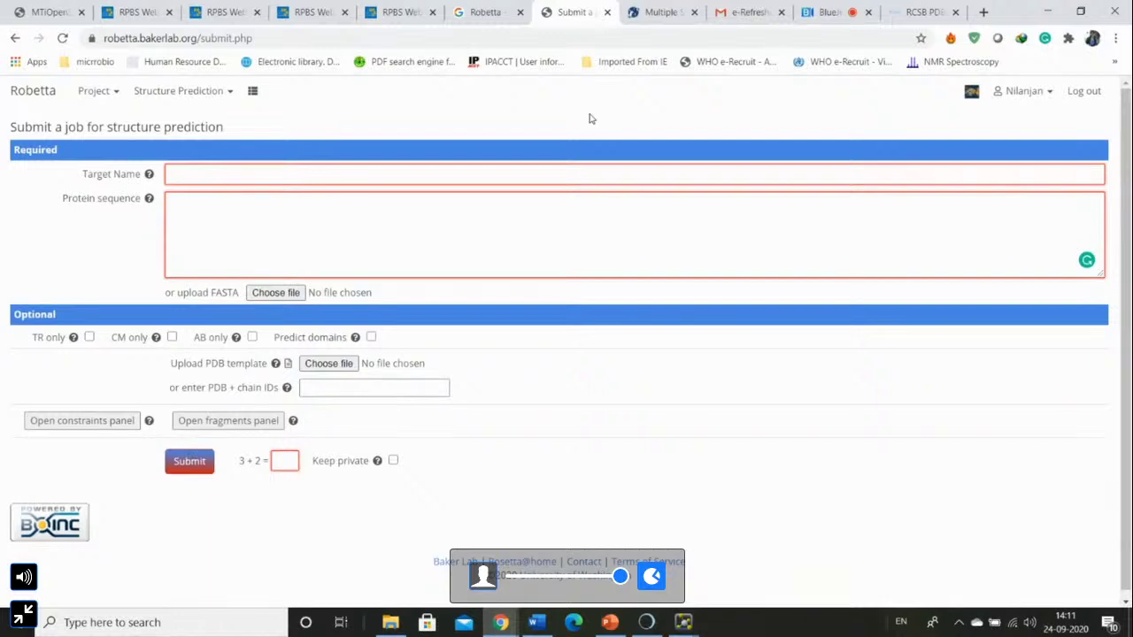
pyautogui.click(659, 11)
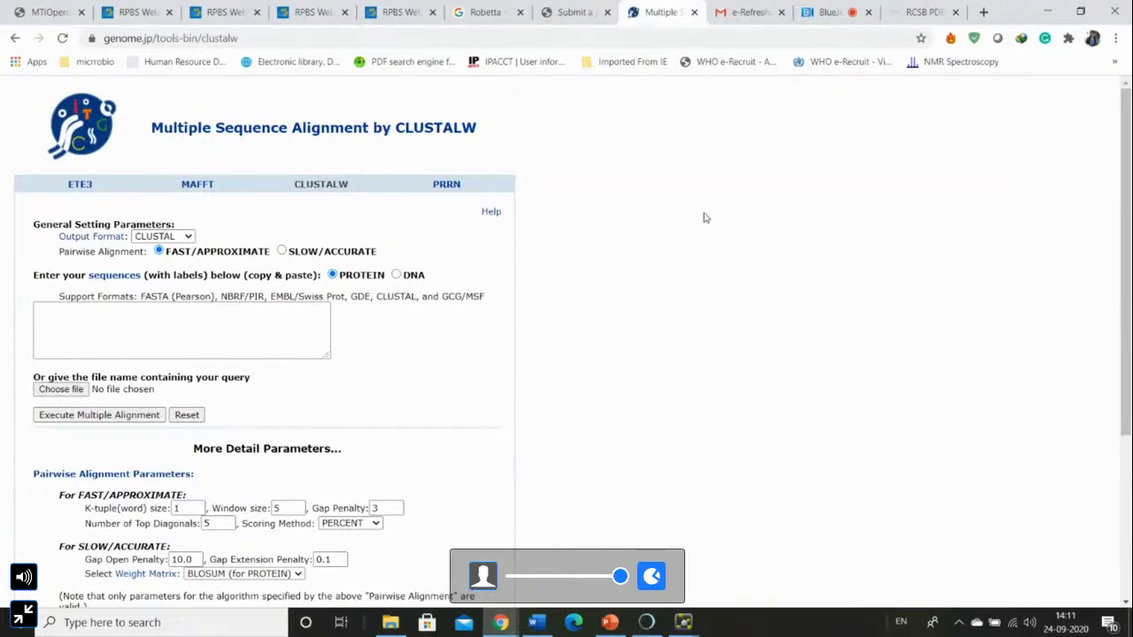
pyautogui.scroll(-1, 705, 218)
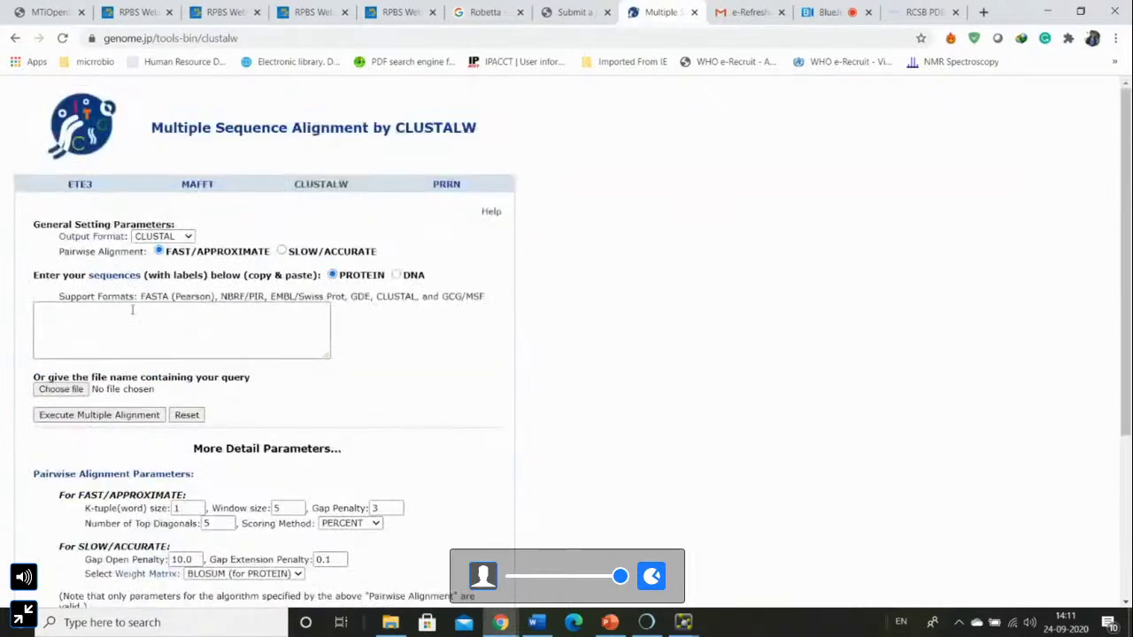
# Copy the protein sequences from HXK1_HUMAN up to the entry before HXK1_ASPFU in Word's Sequence for ClustalW.docx into the CLUSTALW sequence box
pyautogui.click(121, 245)
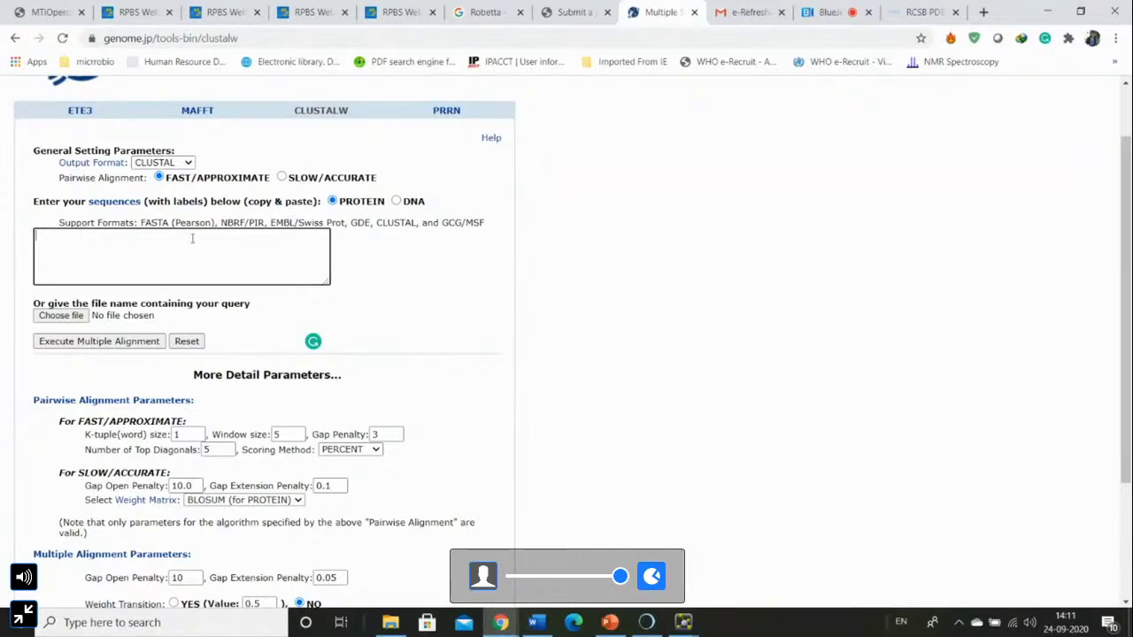
pyautogui.click(535, 623)
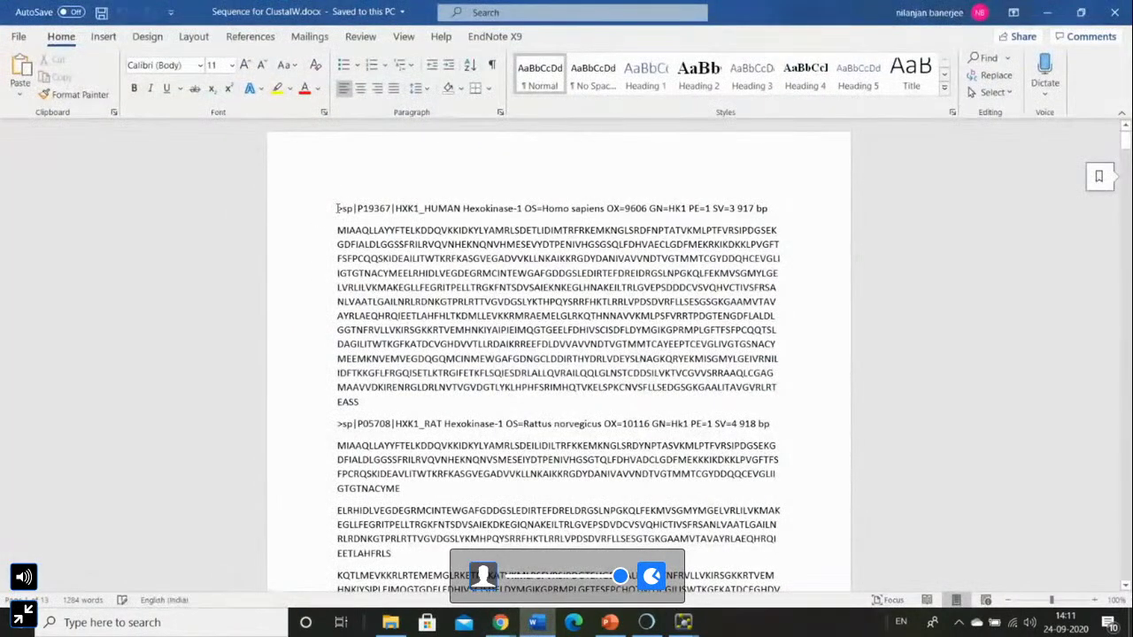
pyautogui.moveTo(336, 208); pyautogui.dragTo(591, 308)
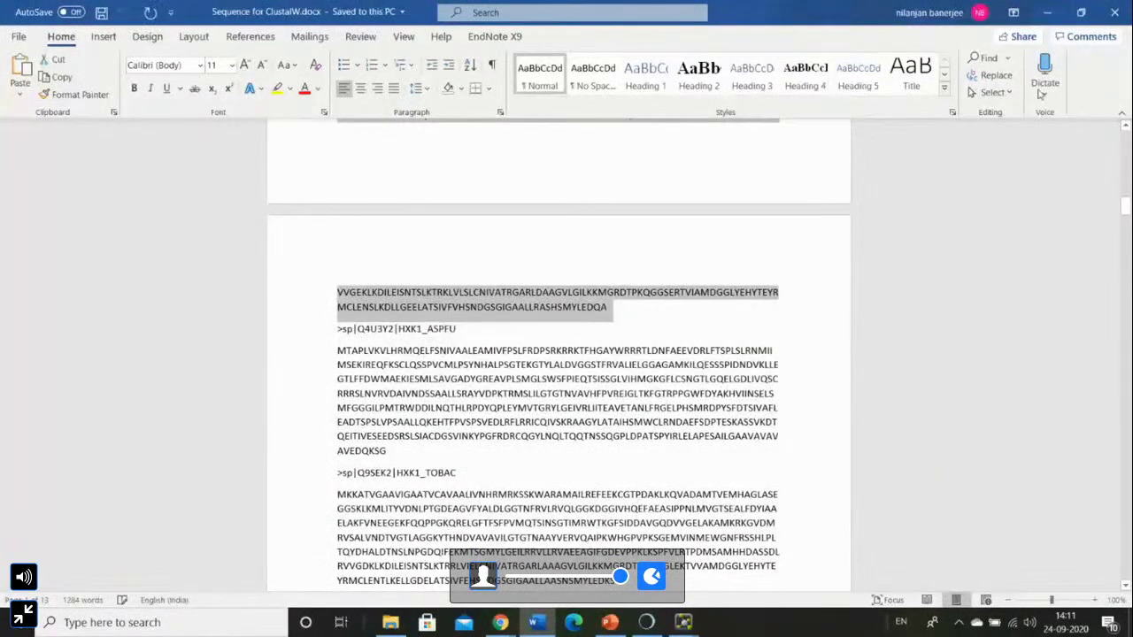
pyautogui.click(1045, 11)
pyautogui.rightClick(124, 238)
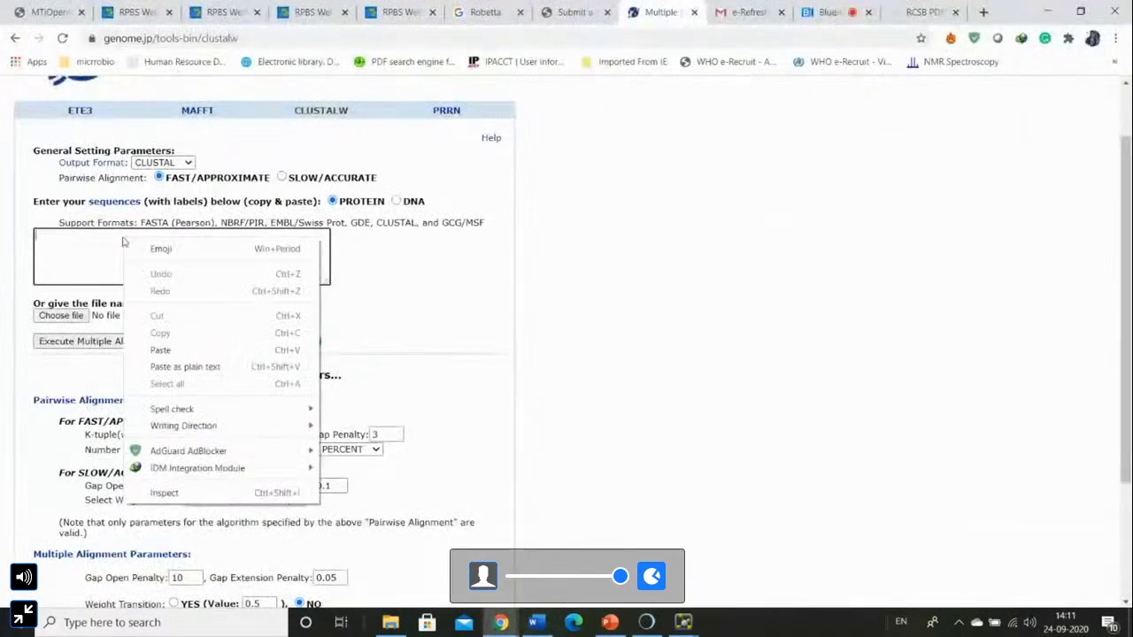
pyautogui.click(169, 350)
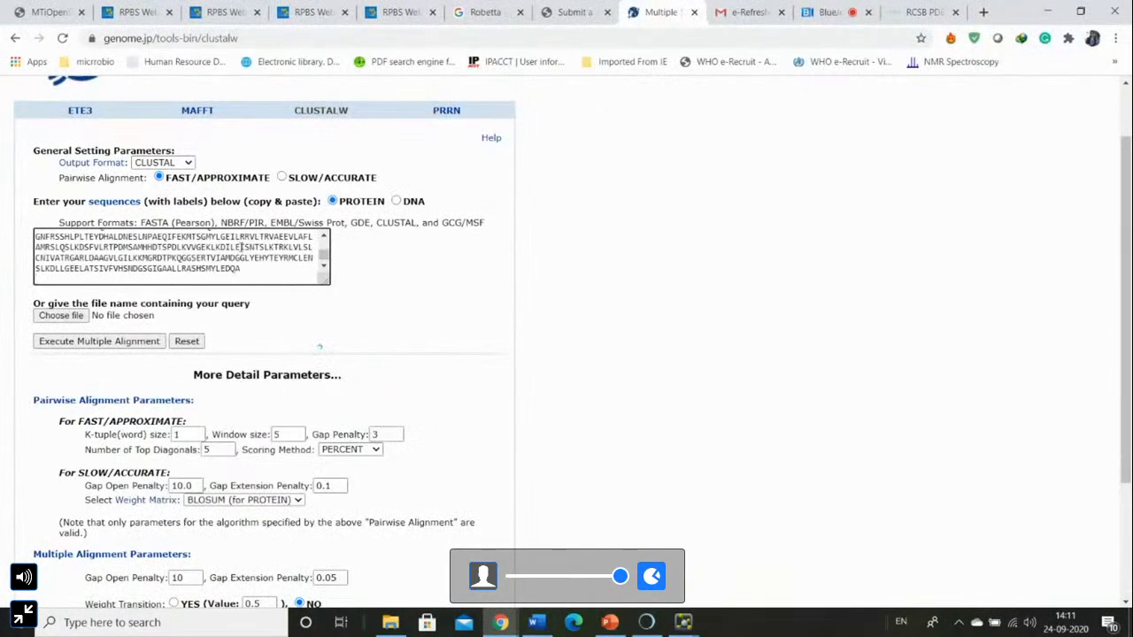
# Examine the entered sequences and CLUSTALW's general, pairwise and multiple alignment parameters
pyautogui.scroll(-3, 239, 250)
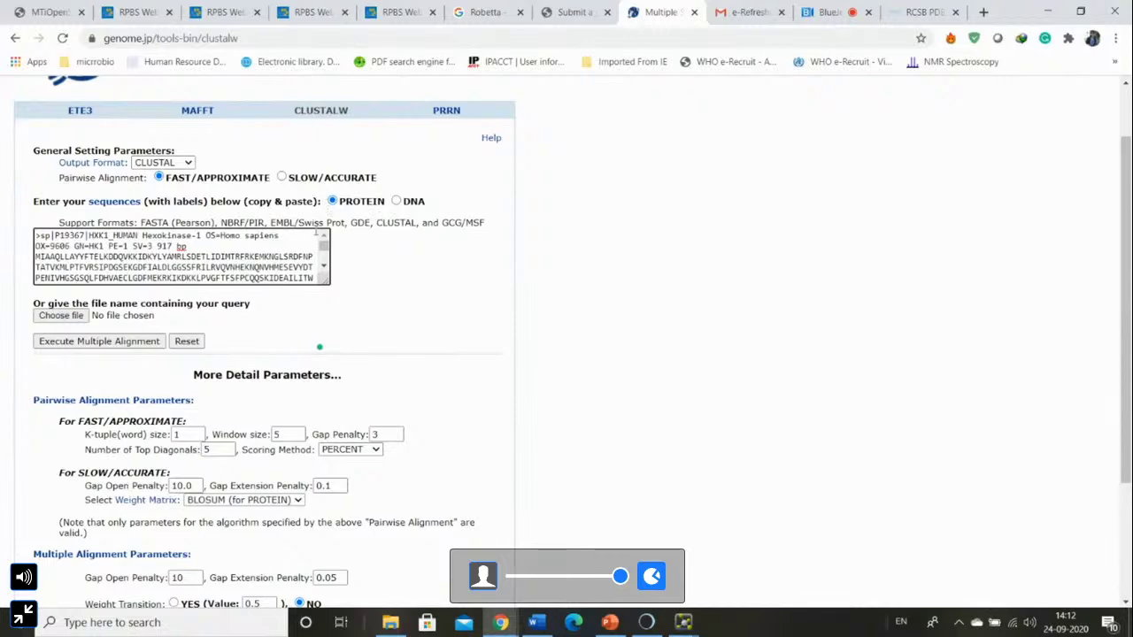
pyautogui.scroll(1, 173, 255)
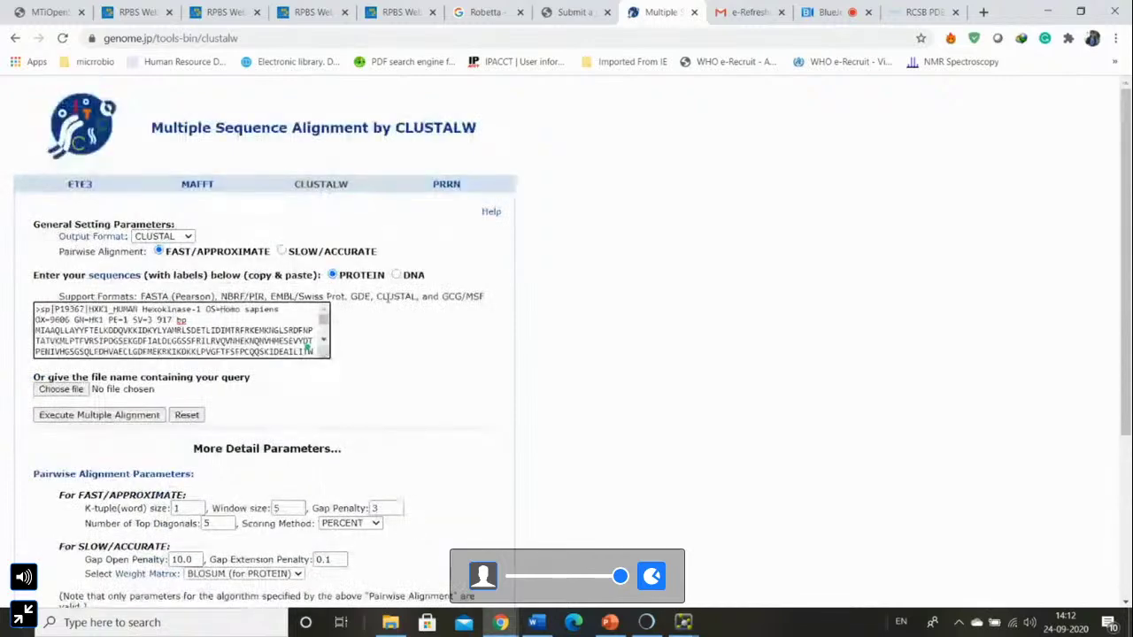
pyautogui.scroll(-1, 437, 334)
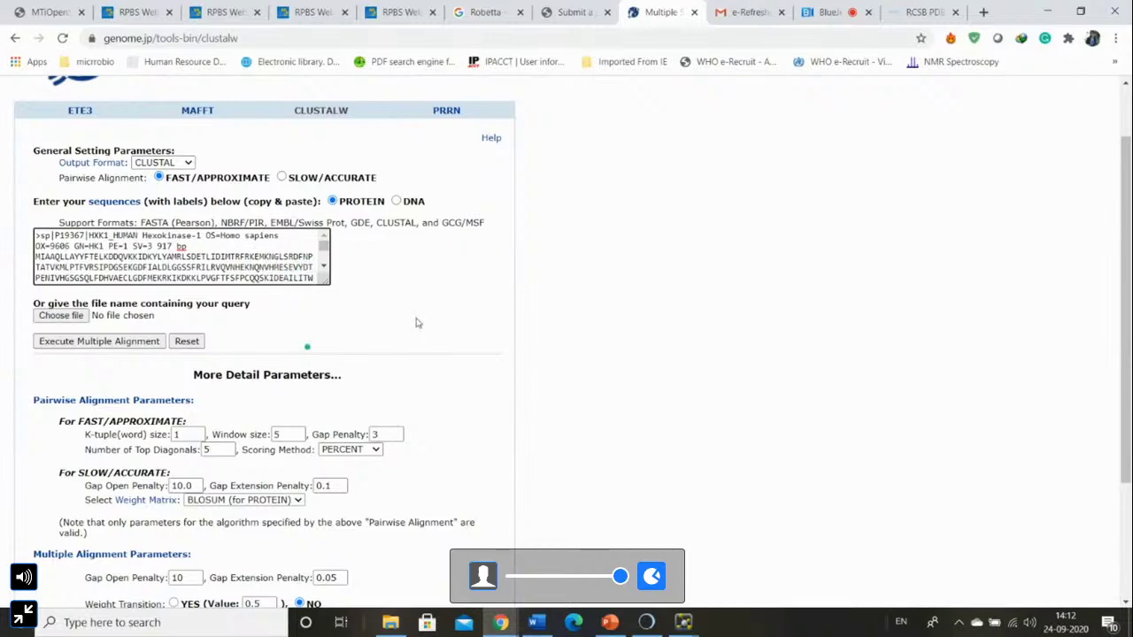
pyautogui.scroll(-1, 400, 292)
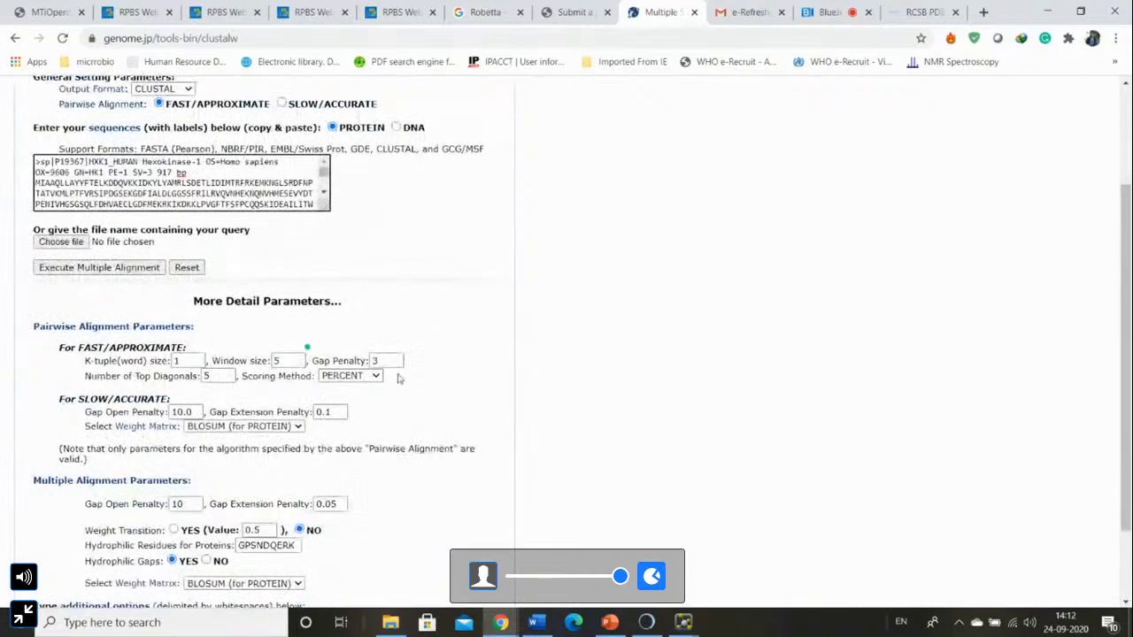
pyautogui.scroll(-1, 398, 377)
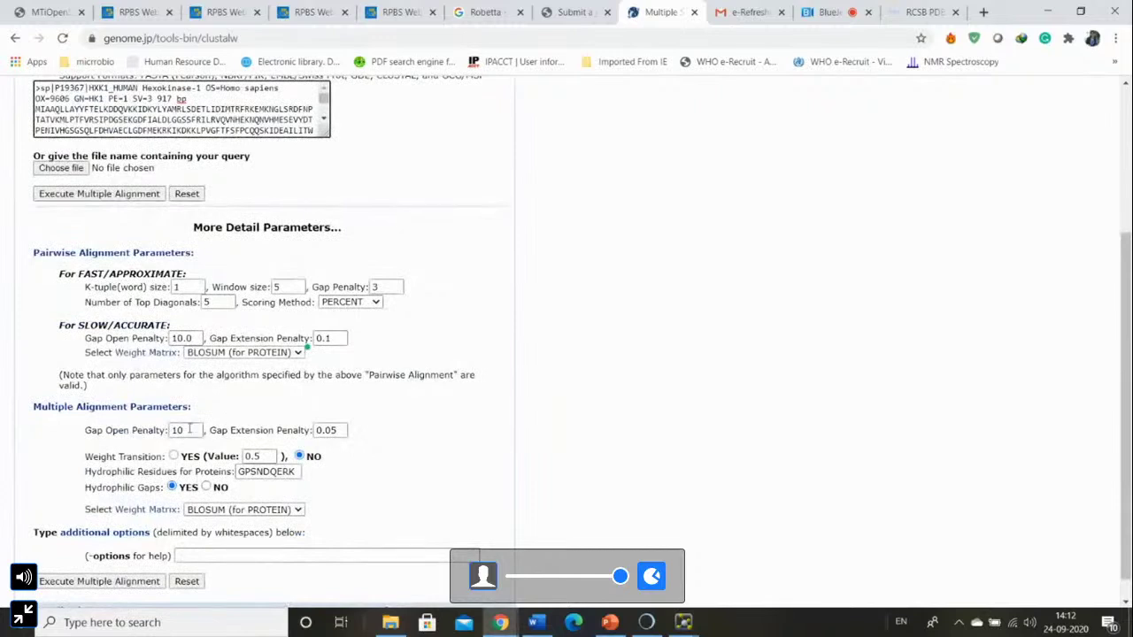